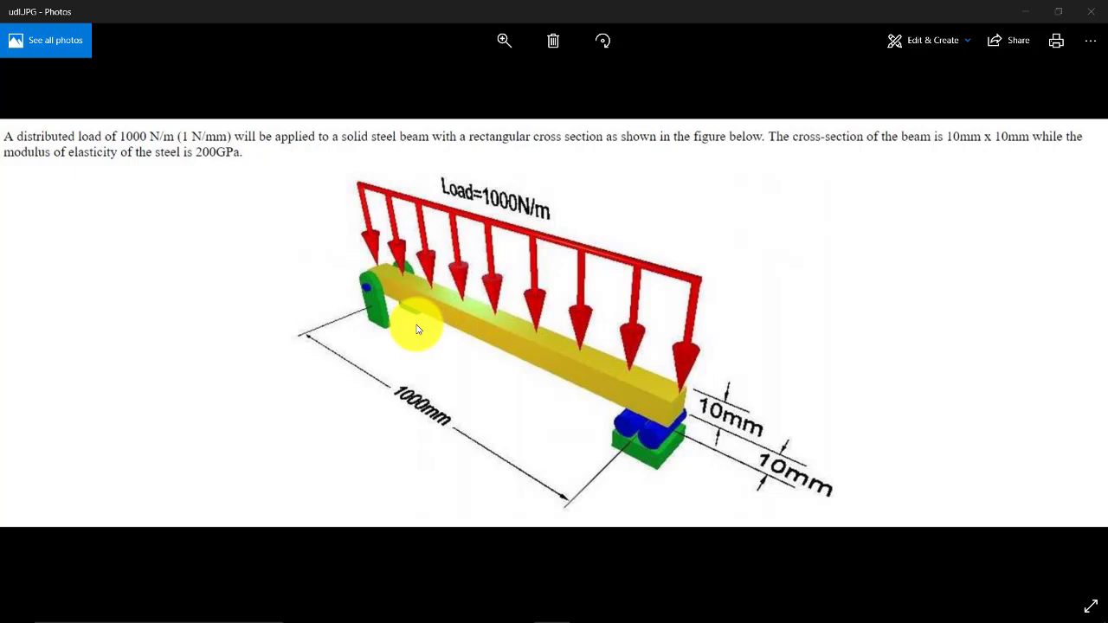
Launch the Distributed Loading job from the Product Launcher and maximize the Mechanical APDL window.
{"action": "mouse_move", "coordinate": [566, 616]}
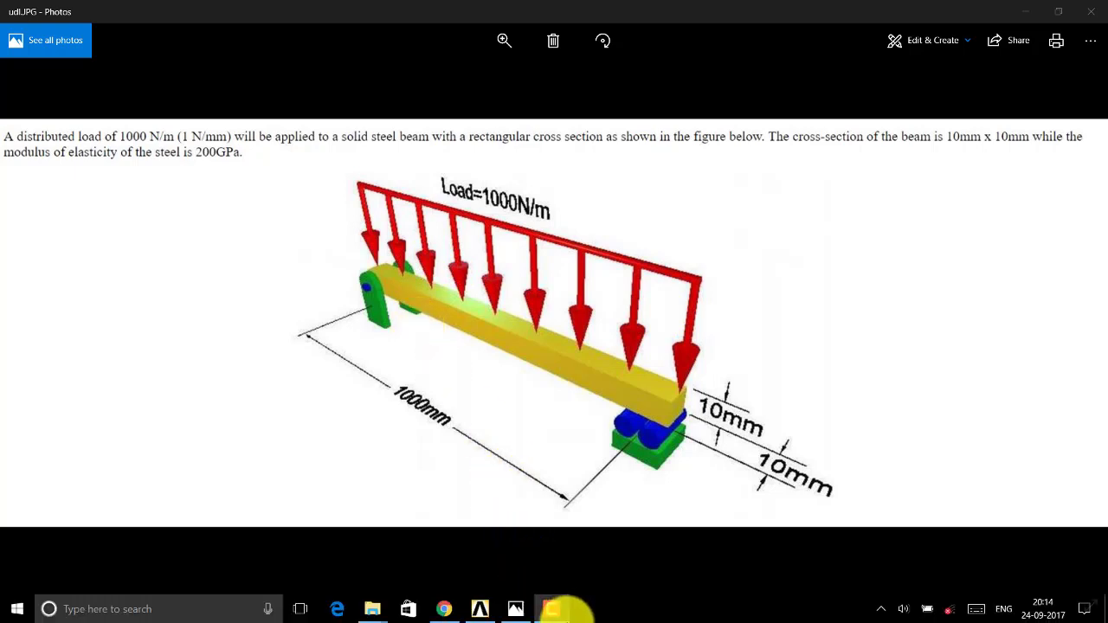
{"action": "left_click", "coordinate": [483, 610]}
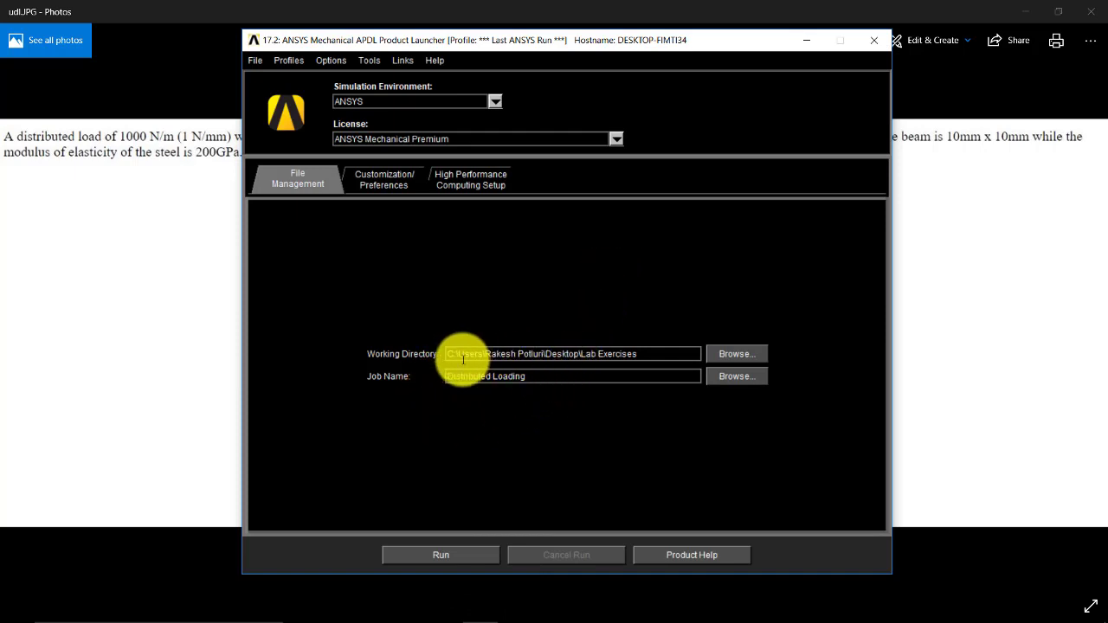
{"action": "left_click", "coordinate": [467, 556]}
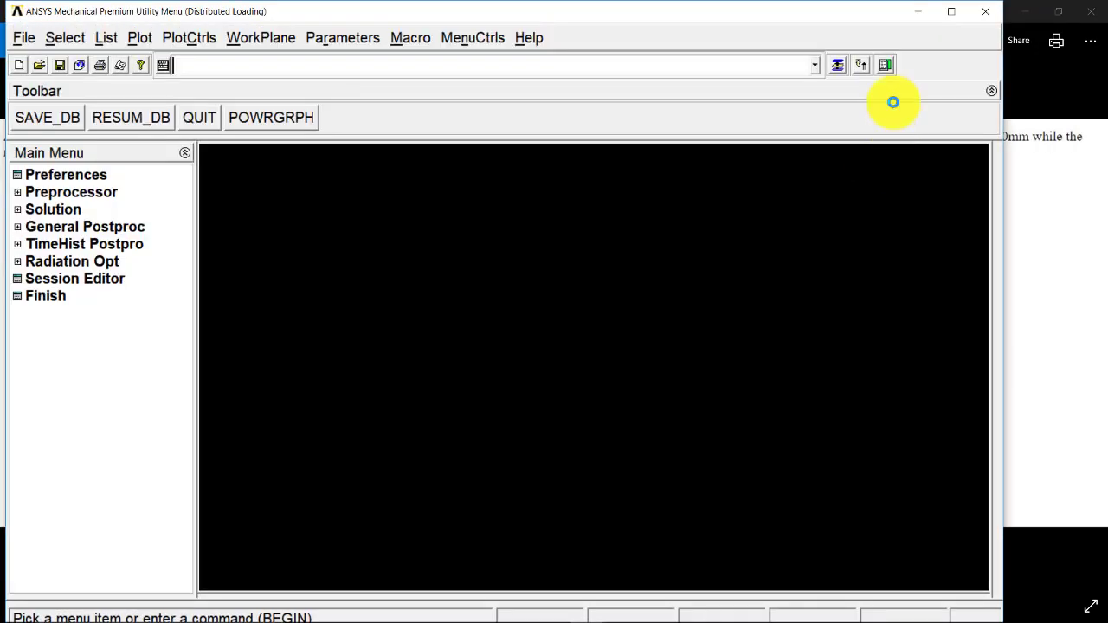
{"action": "left_click", "coordinate": [949, 16]}
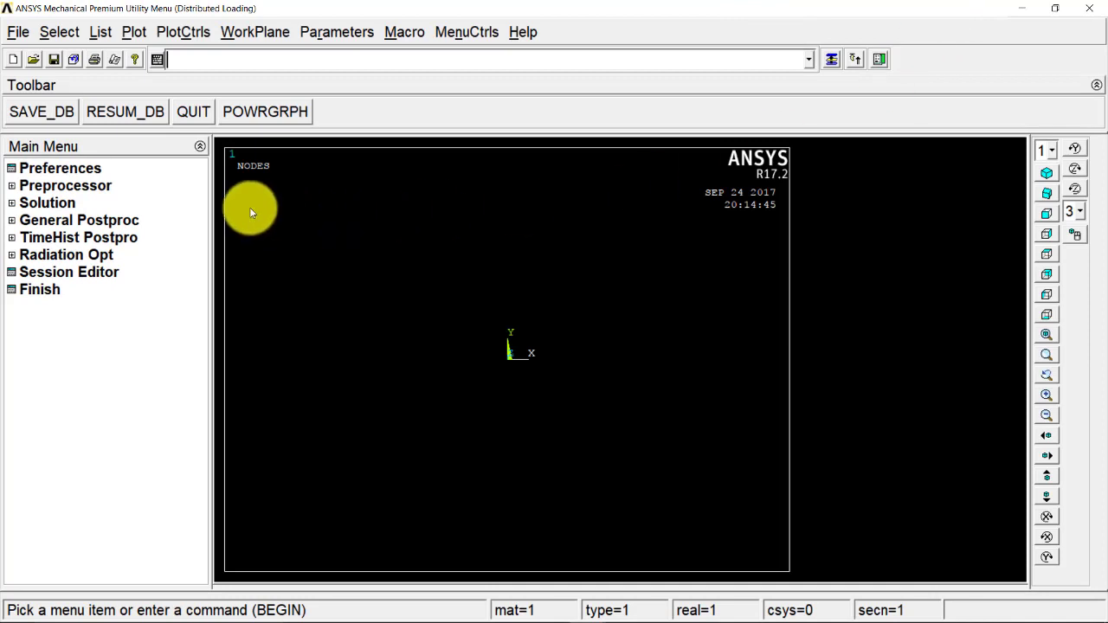
Set Preferences to Structural-only filtering and expand the Preprocessor.
{"action": "left_click", "coordinate": [59, 167]}
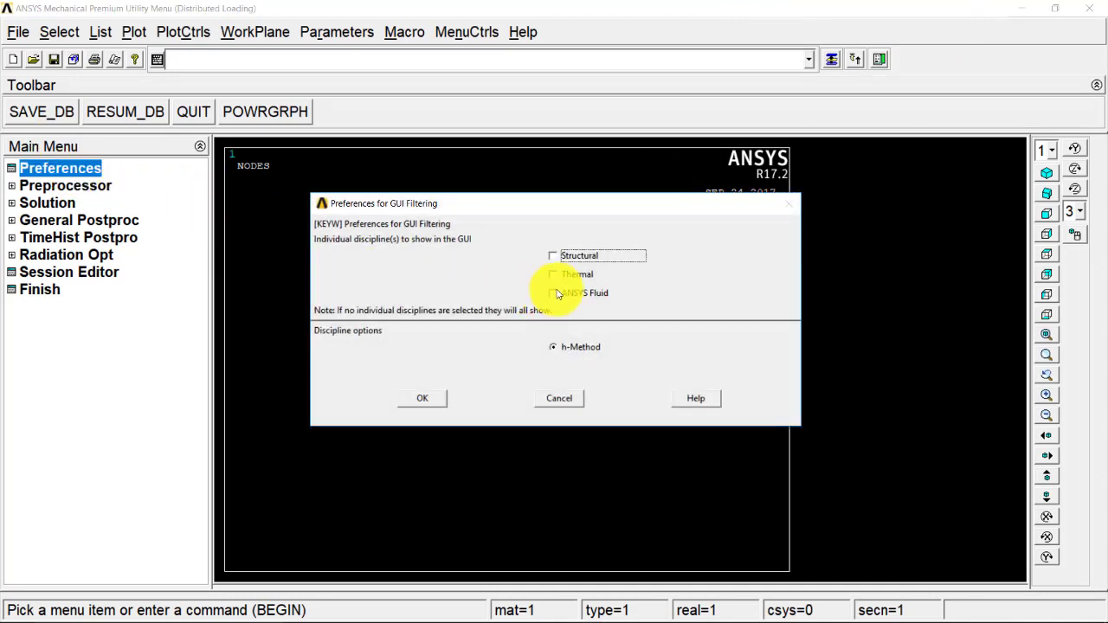
{"action": "left_click", "coordinate": [559, 257]}
{"action": "left_click", "coordinate": [422, 398]}
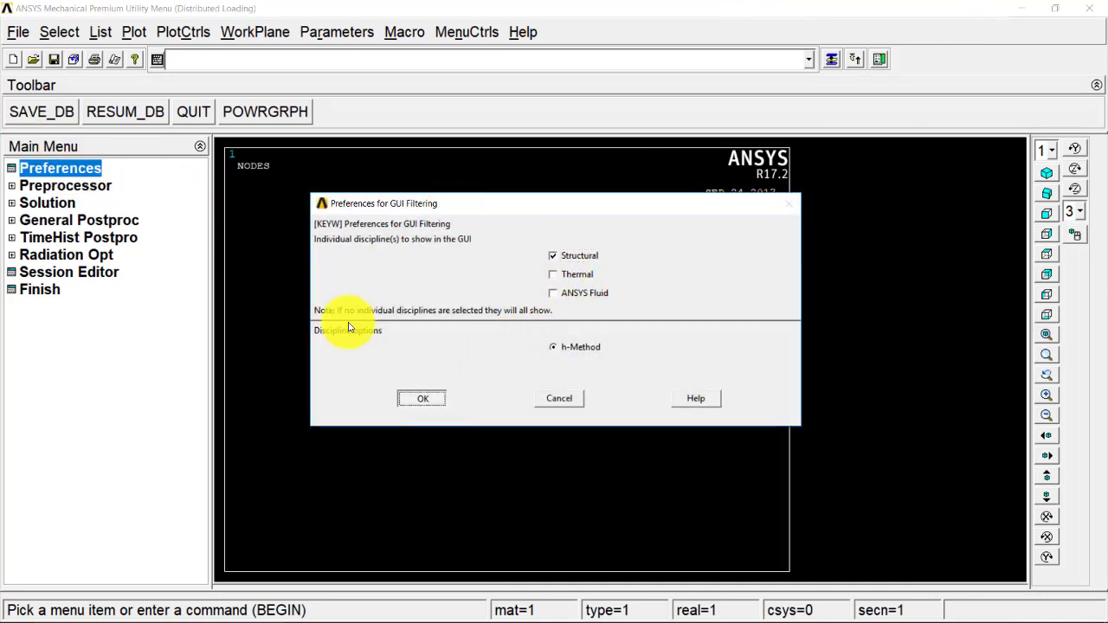
{"action": "left_click", "coordinate": [78, 185]}
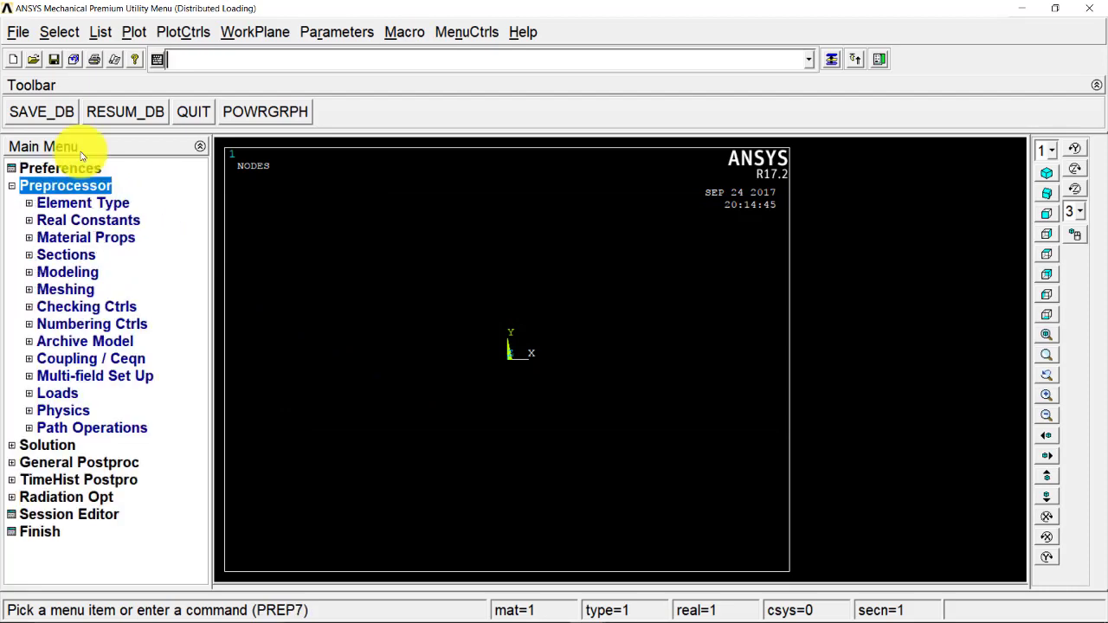
Add element type 1 as the Beam 2 node 188 element and close the Element Types list.
{"action": "left_click", "coordinate": [82, 203]}
{"action": "left_click", "coordinate": [118, 221]}
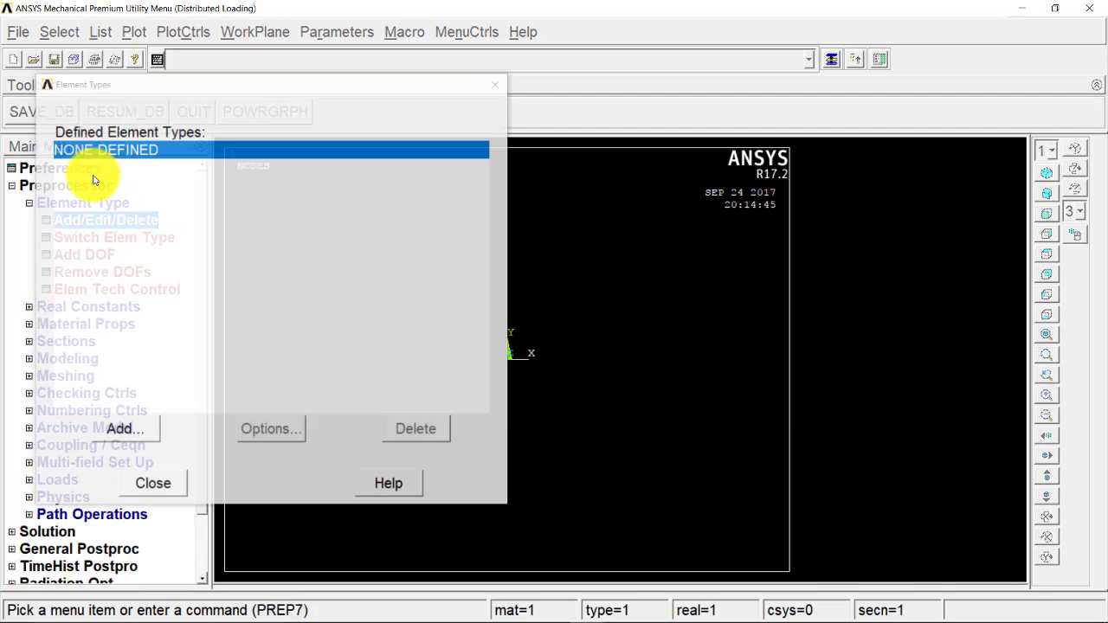
{"action": "left_click", "coordinate": [138, 433]}
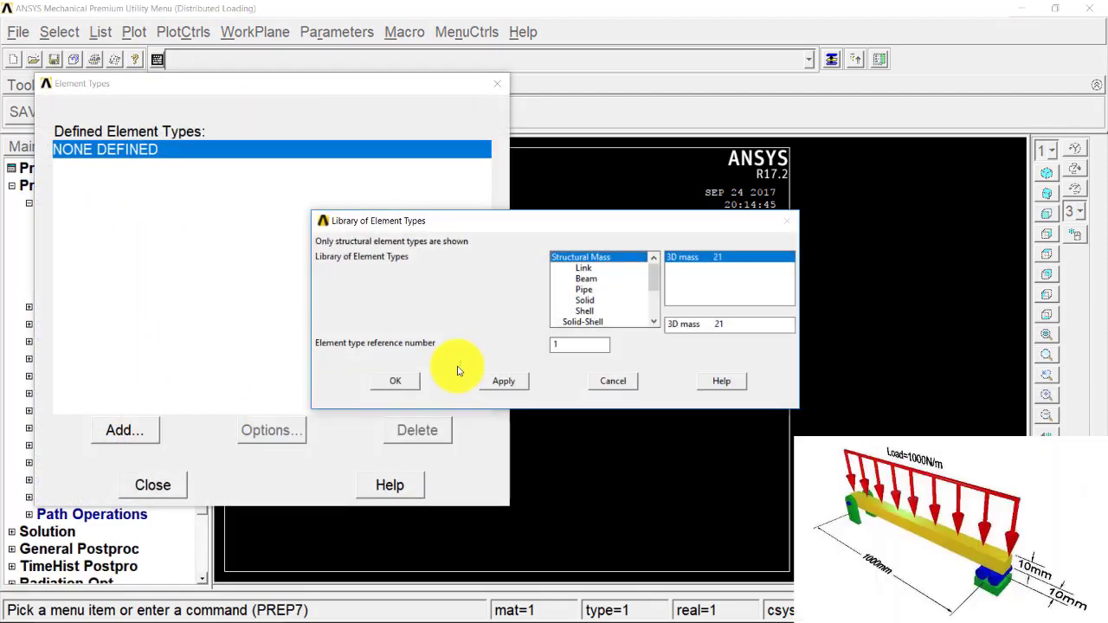
{"action": "left_click", "coordinate": [587, 278]}
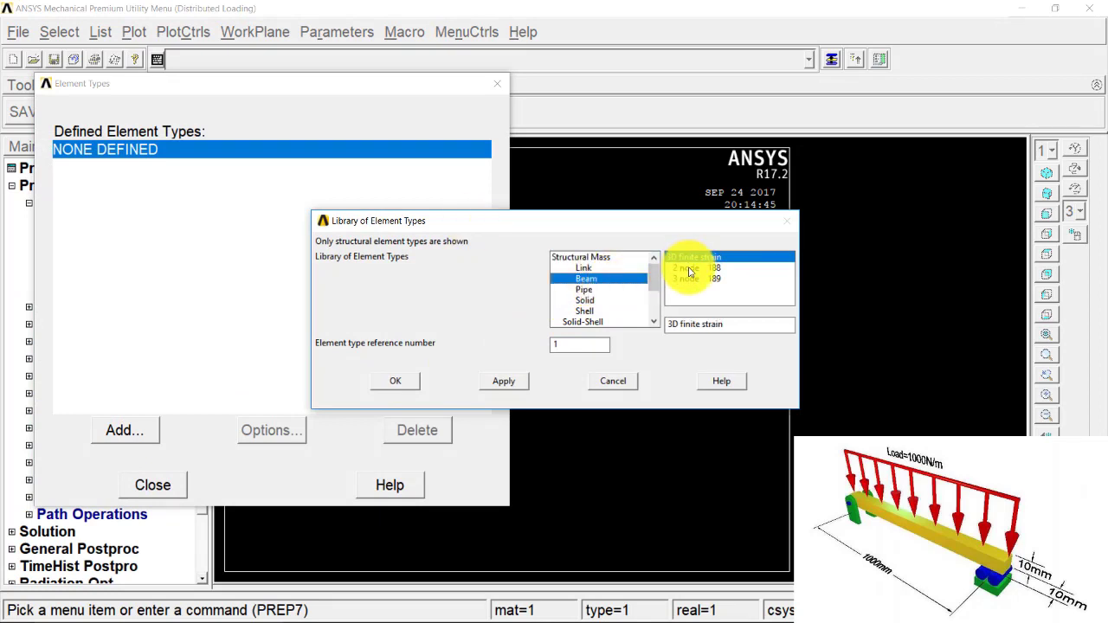
{"action": "left_click", "coordinate": [690, 272]}
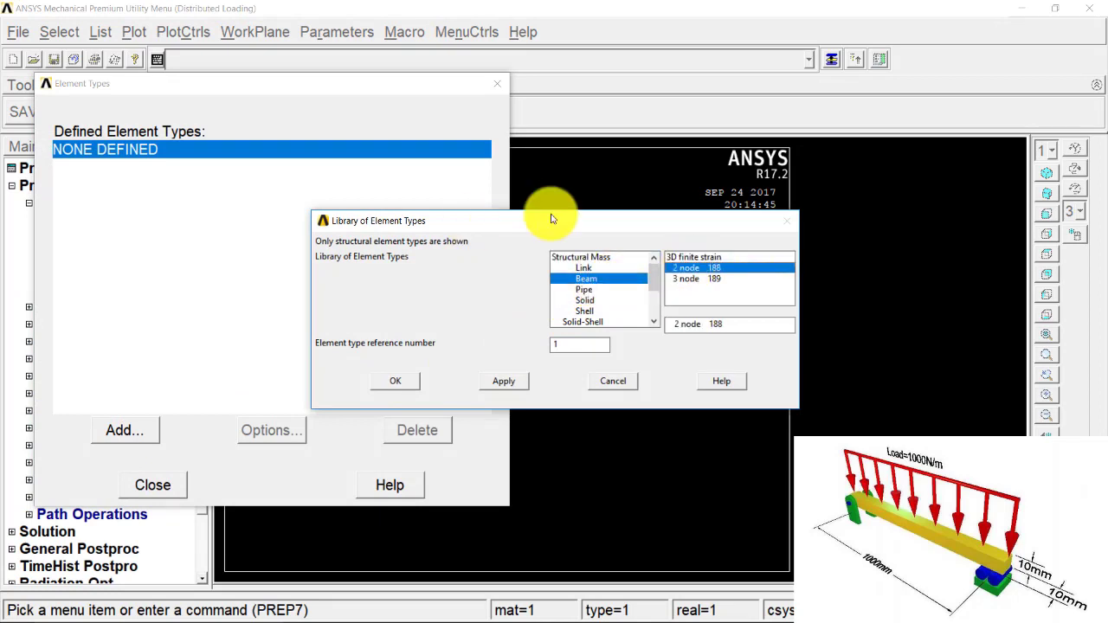
{"action": "key", "text": "Return"}
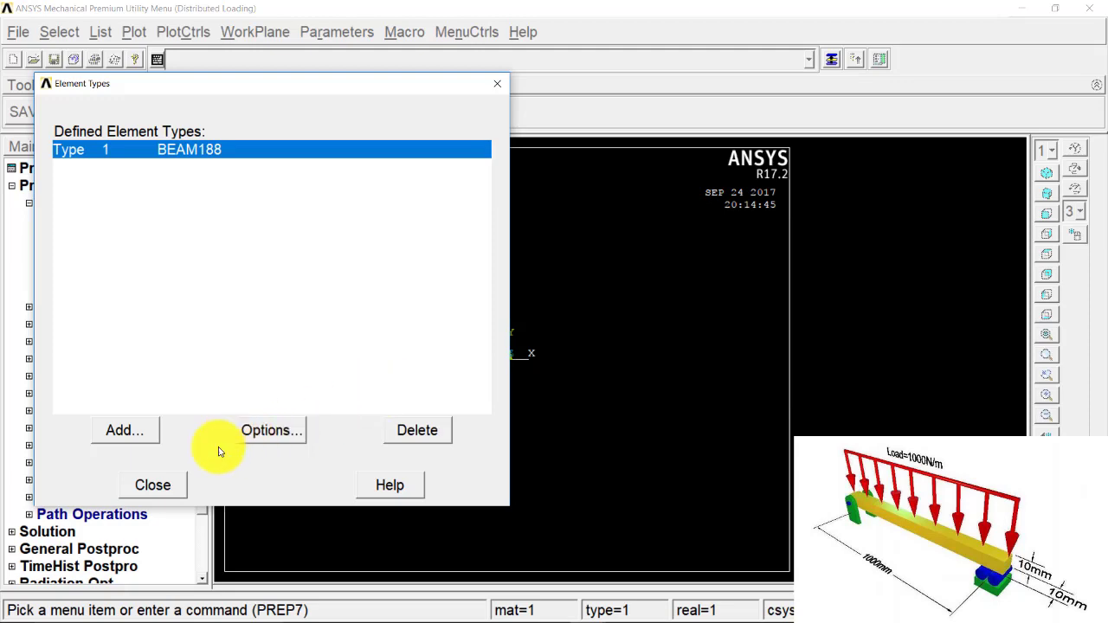
{"action": "left_click", "coordinate": [153, 485]}
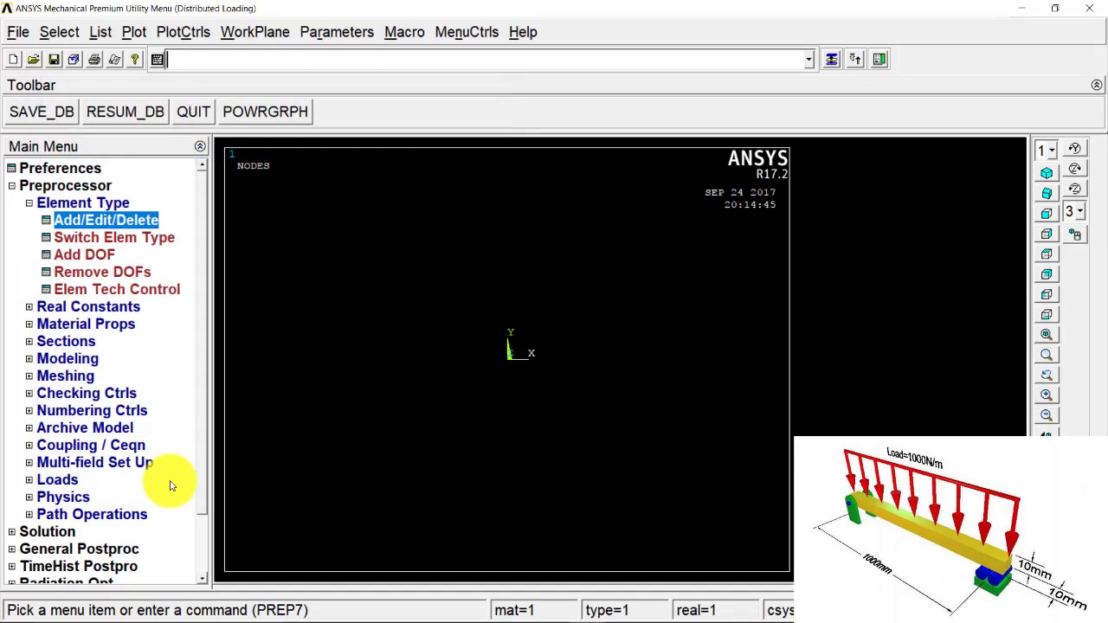
{"action": "left_click", "coordinate": [121, 322]}
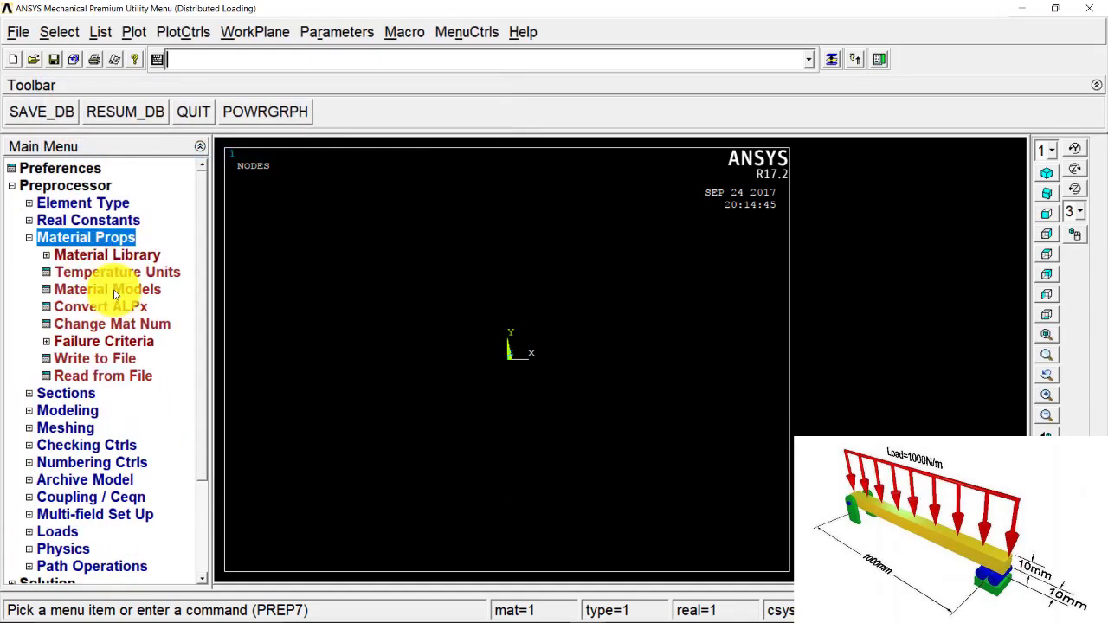
Open the Material Models window and refer to the problem picture.
{"action": "left_click", "coordinate": [115, 294]}
{"action": "mouse_move", "coordinate": [268, 611]}
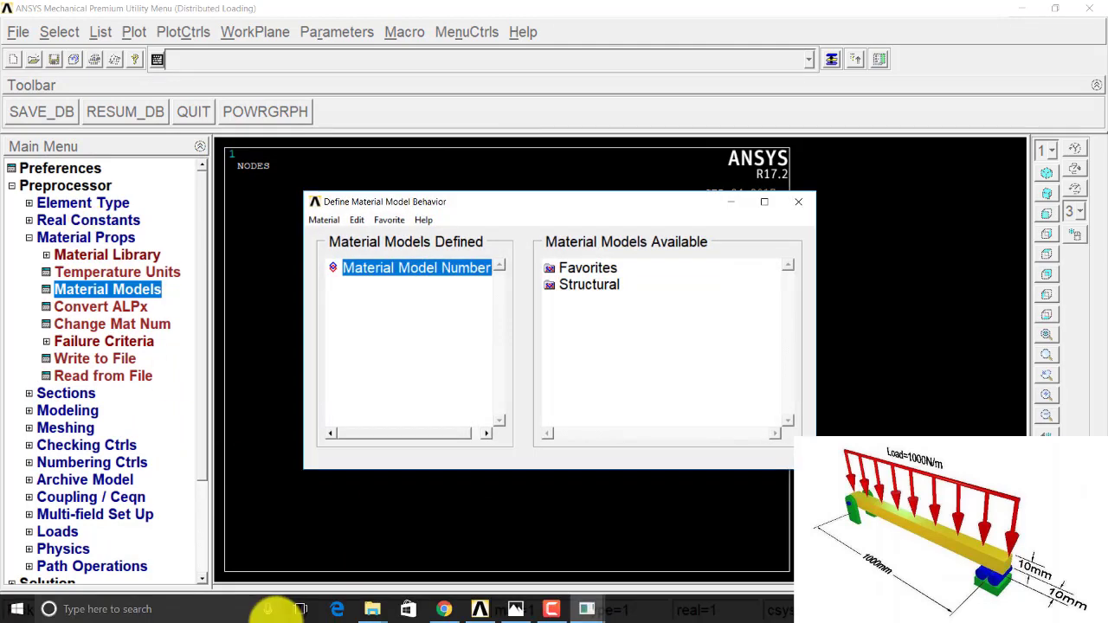
{"action": "left_click", "coordinate": [517, 609]}
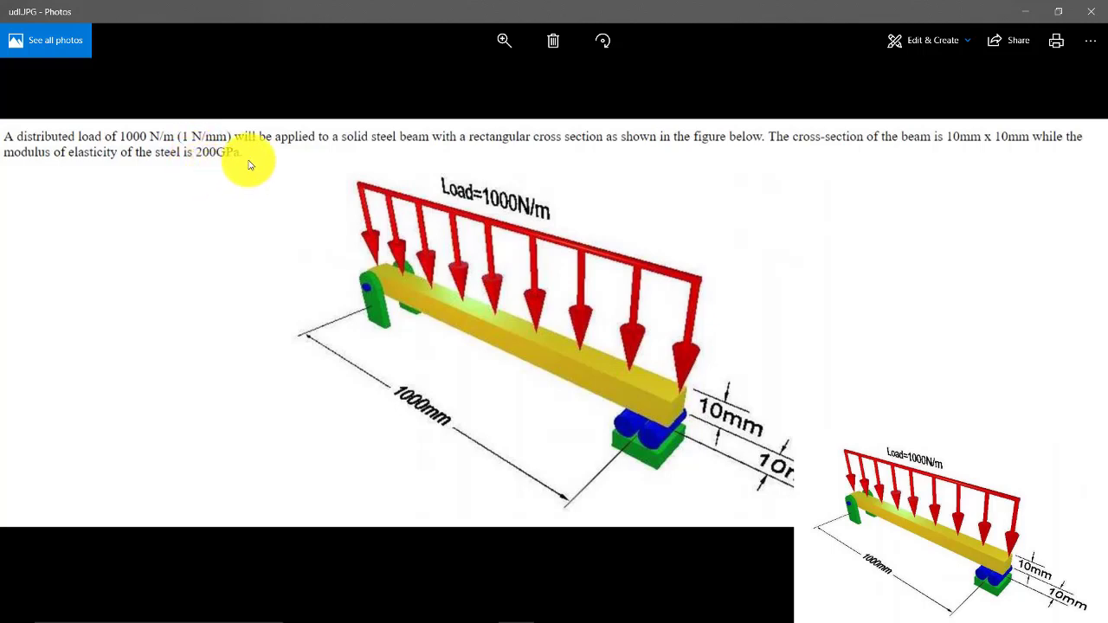
{"action": "left_click", "coordinate": [1022, 14]}
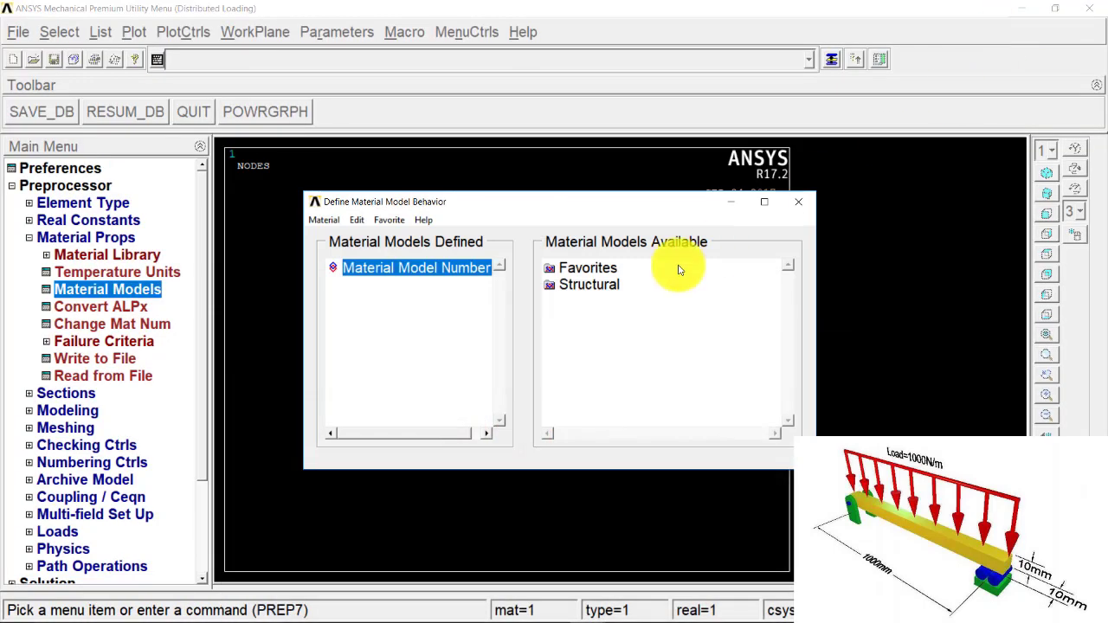
Define material 1 as Structural > Linear > Elastic > Isotropic with EX 2e5 and PRXY 0.3.
{"action": "double_click", "coordinate": [589, 286]}
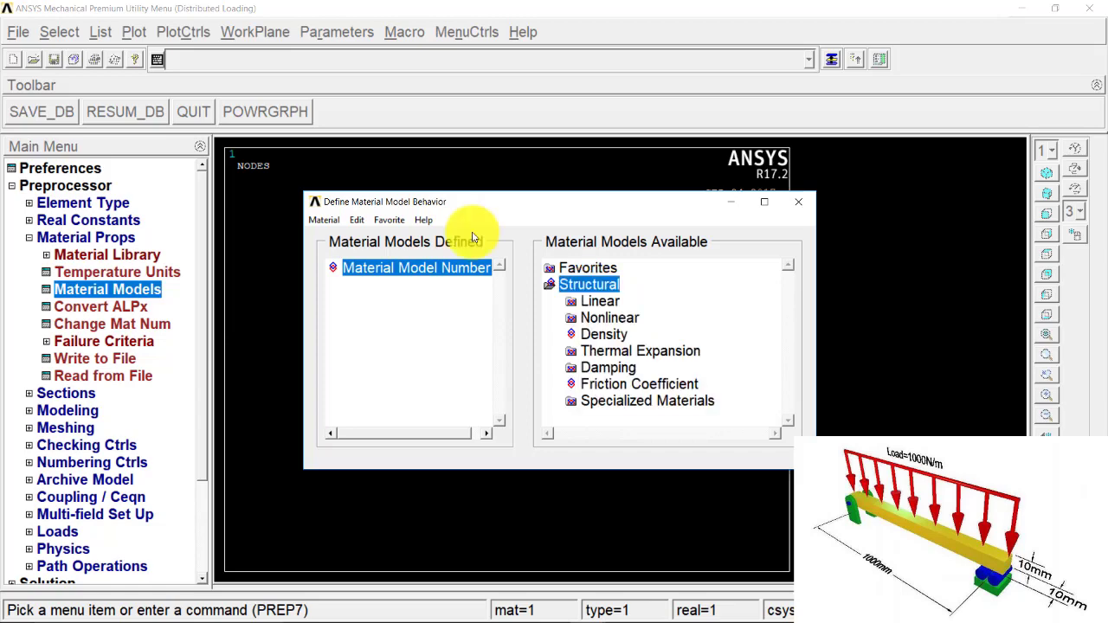
{"action": "double_click", "coordinate": [599, 302]}
{"action": "double_click", "coordinate": [624, 317]}
{"action": "double_click", "coordinate": [632, 333]}
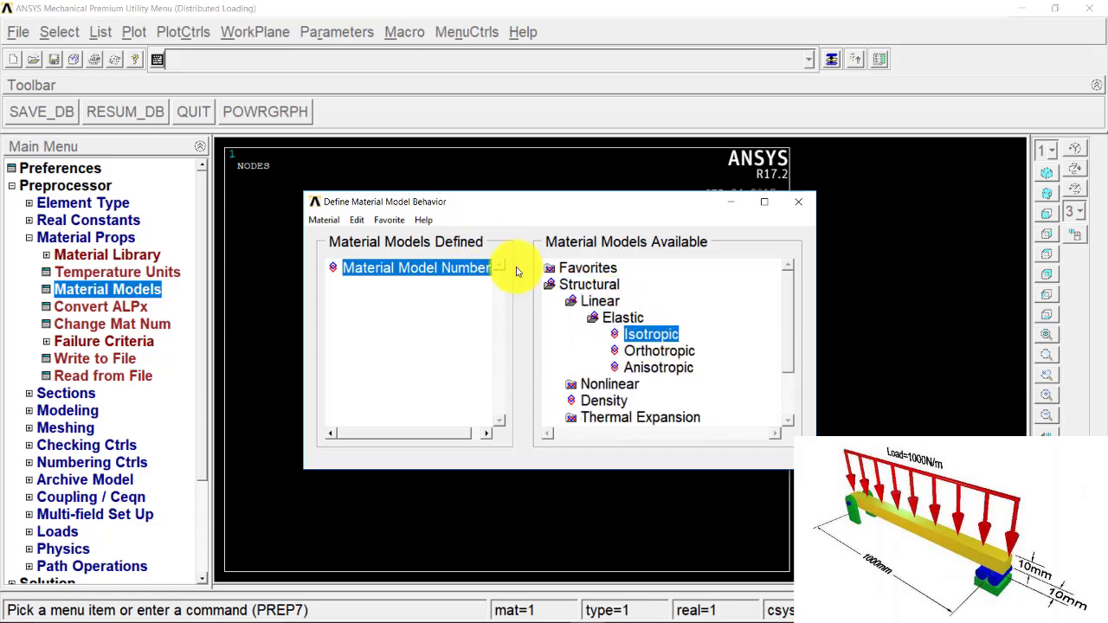
{"action": "type", "text": "2e5"}
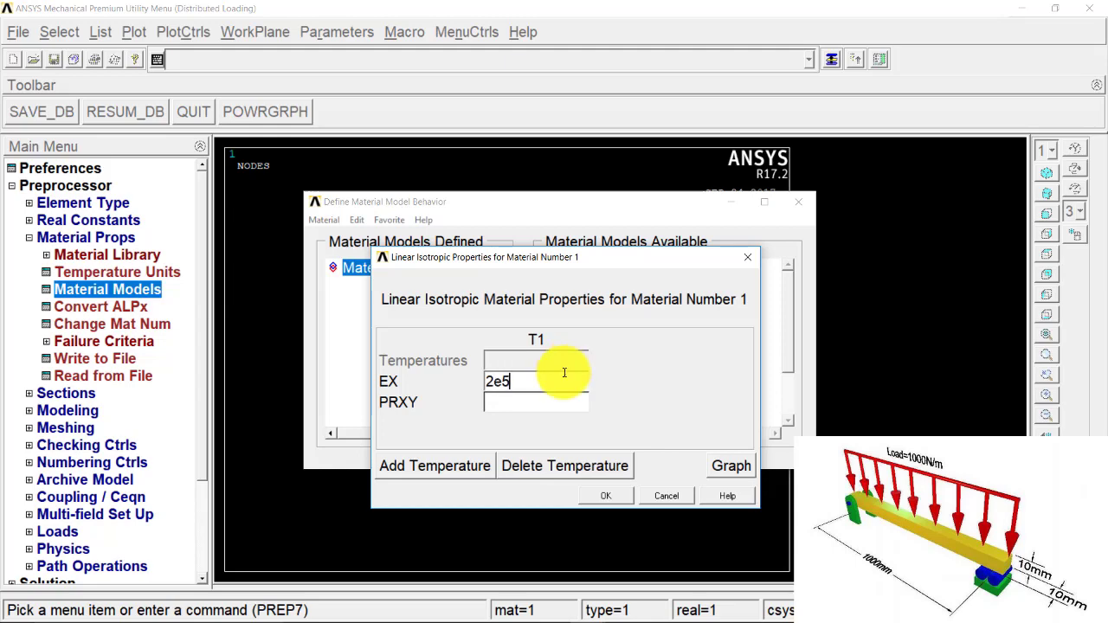
{"action": "key", "text": "Tab"}
{"action": "type", "text": "0"}
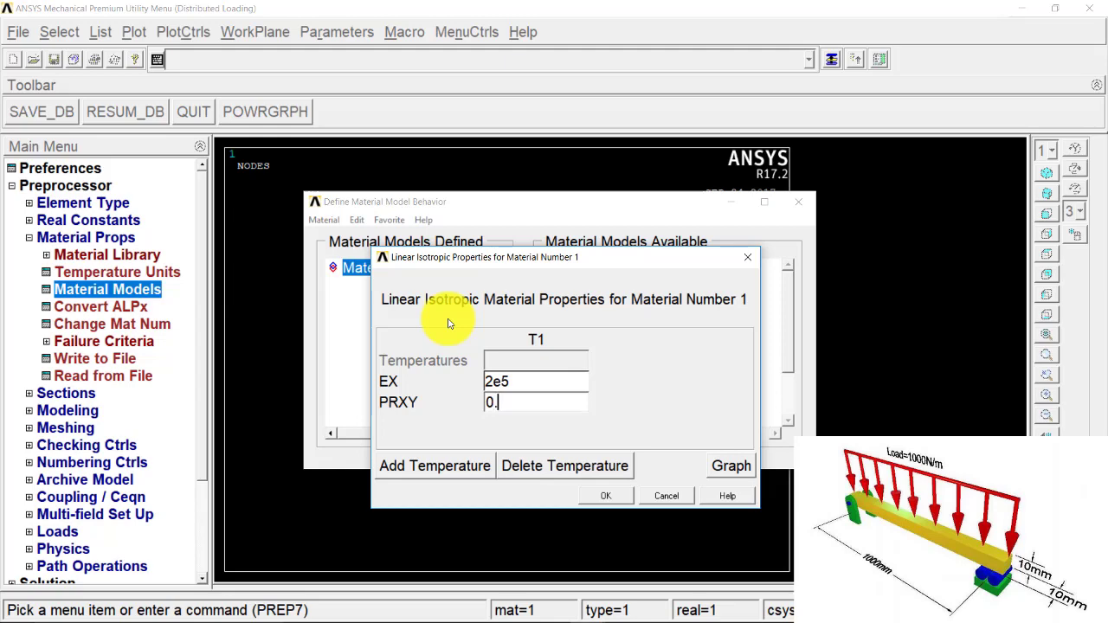
{"action": "left_click", "coordinate": [606, 496]}
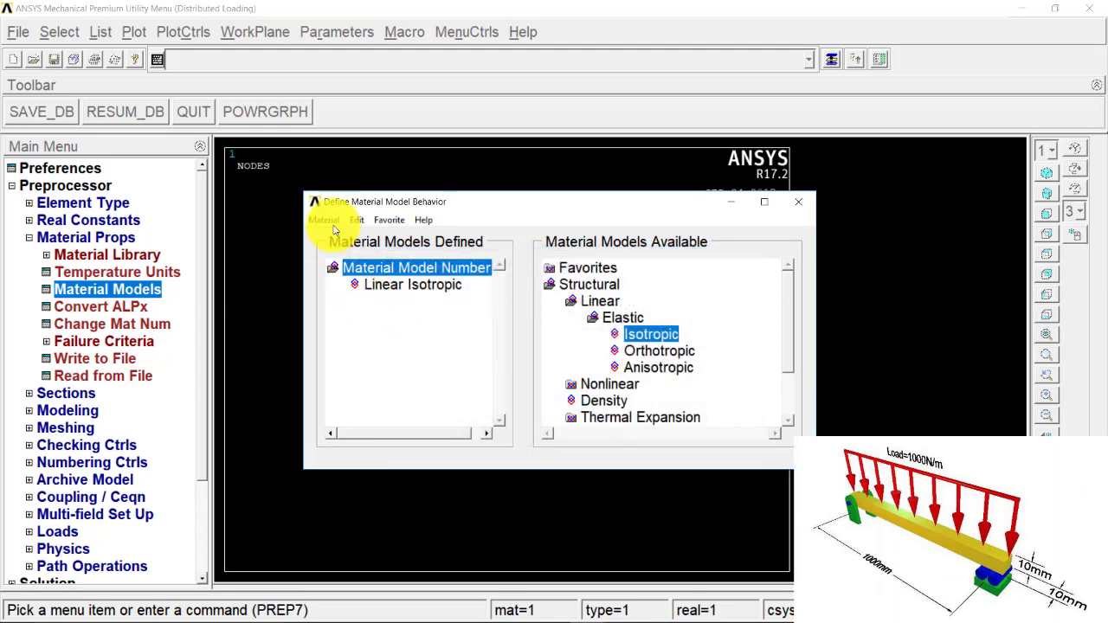
Exit the Material Models window via Material > Exit.
{"action": "left_click", "coordinate": [324, 220]}
{"action": "left_click", "coordinate": [318, 256]}
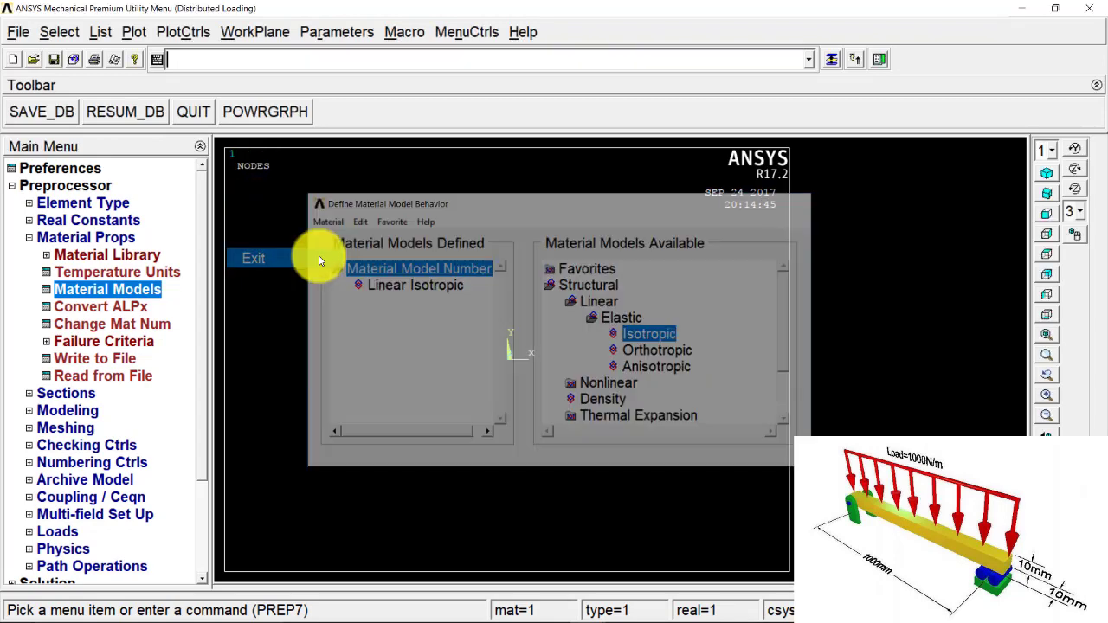
{"action": "left_click", "coordinate": [66, 393]}
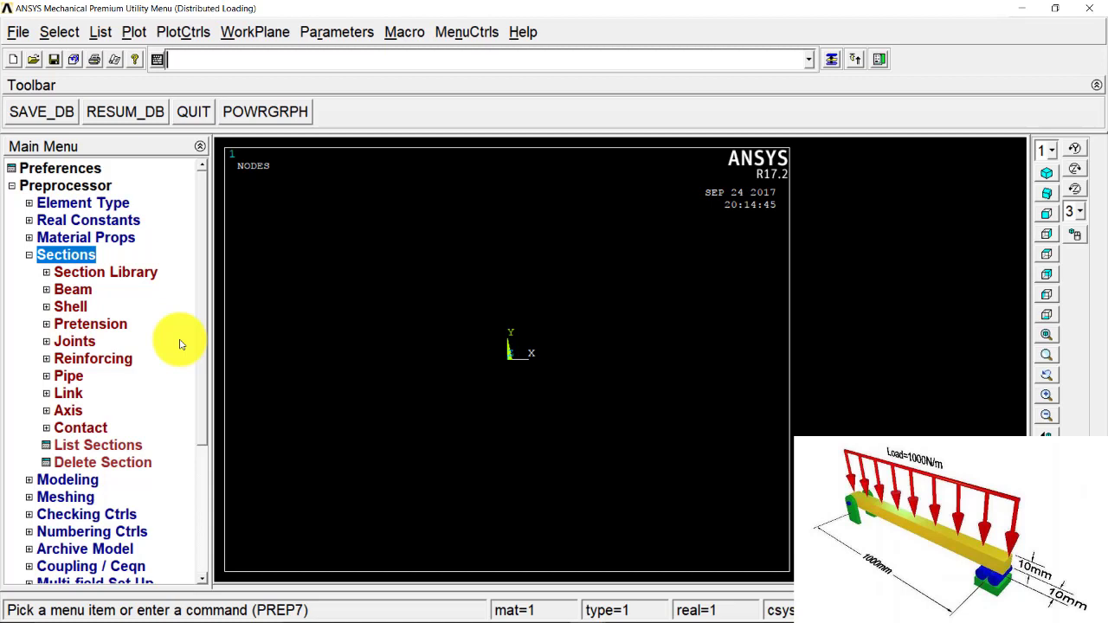
Create Common Sections beam section 1 named 'rec' with B 10 and H 10.
{"action": "left_click", "coordinate": [74, 290]}
{"action": "left_click", "coordinate": [87, 306]}
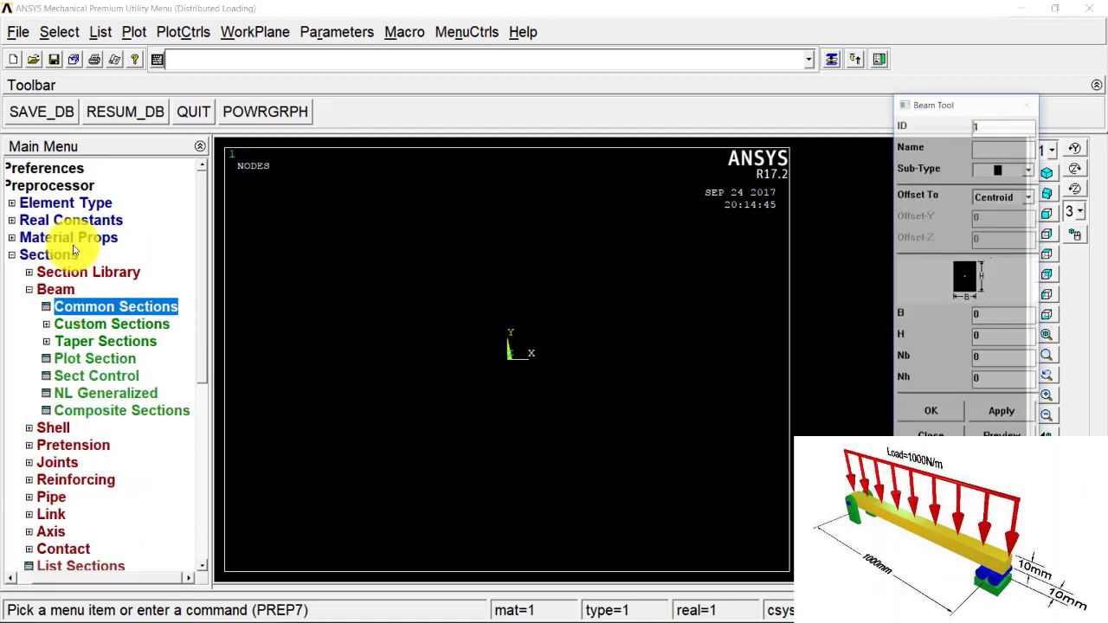
{"action": "left_click", "coordinate": [991, 150]}
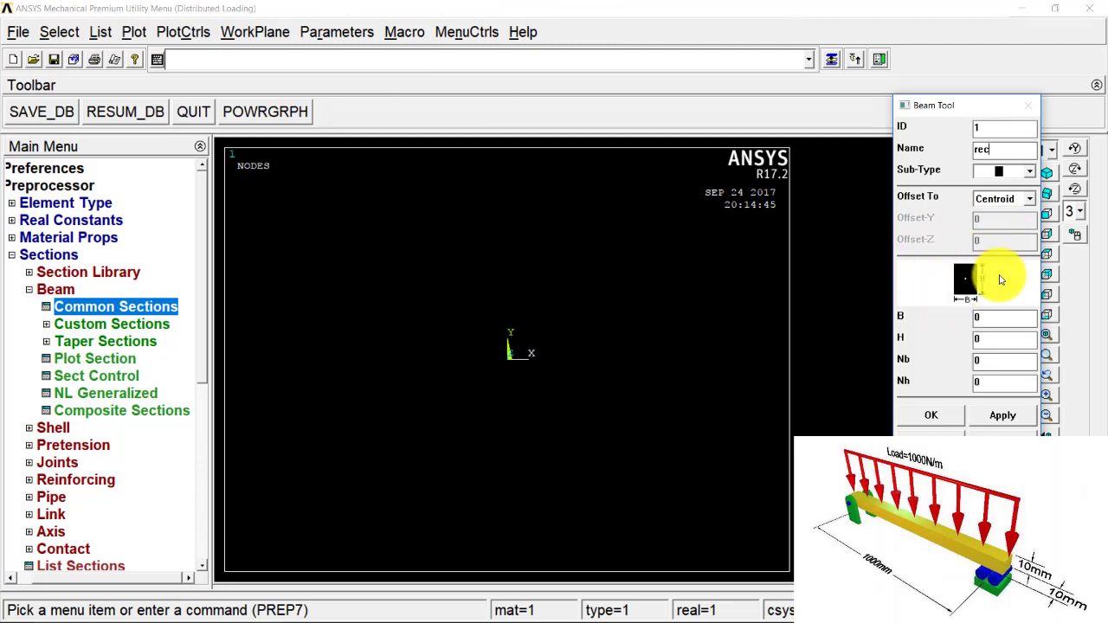
{"action": "double_click", "coordinate": [976, 317]}
{"action": "type", "text": "10"}
{"action": "key", "text": "Tab"}
{"action": "type", "text": "10"}
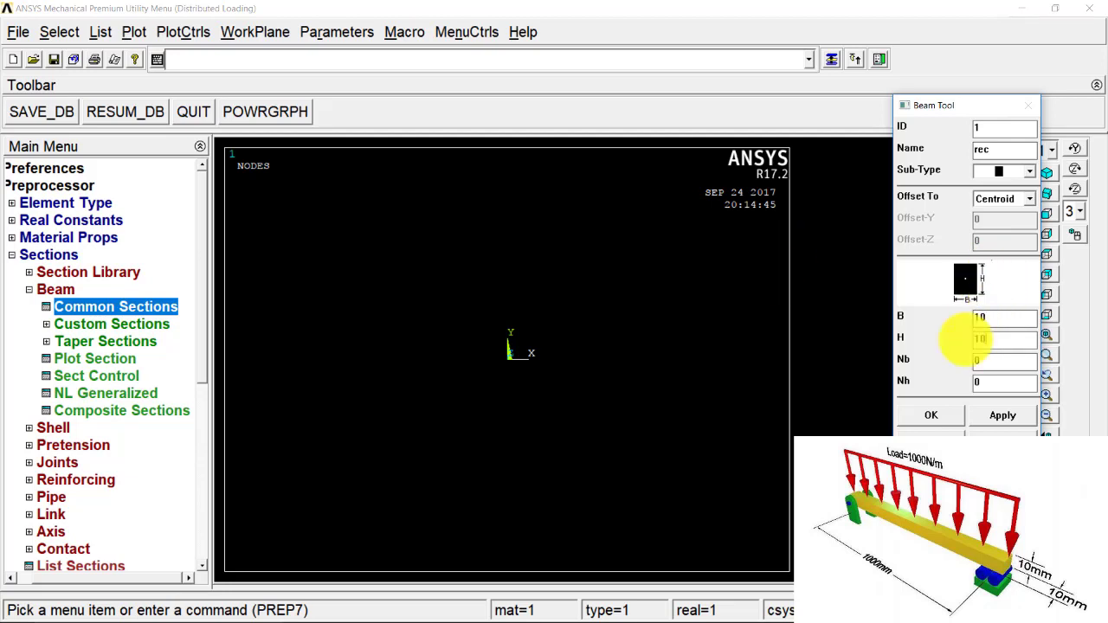
{"action": "left_click", "coordinate": [939, 417]}
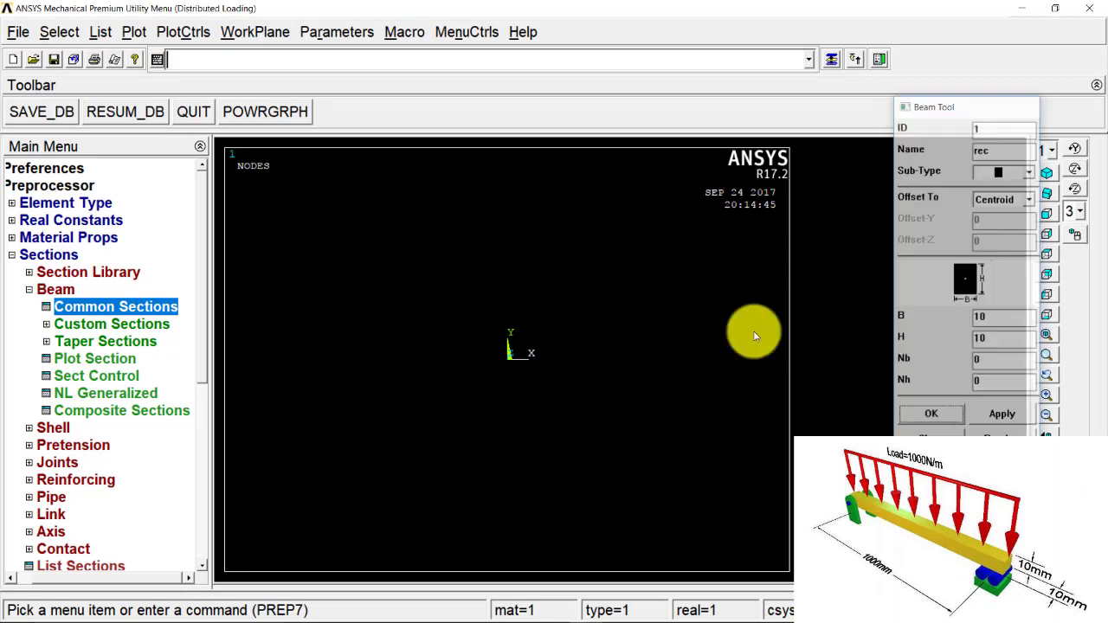
{"action": "left_click", "coordinate": [51, 253]}
Create keypoint 1 at X 0, Y 0 in the active coordinate system.
{"action": "left_click", "coordinate": [68, 273]}
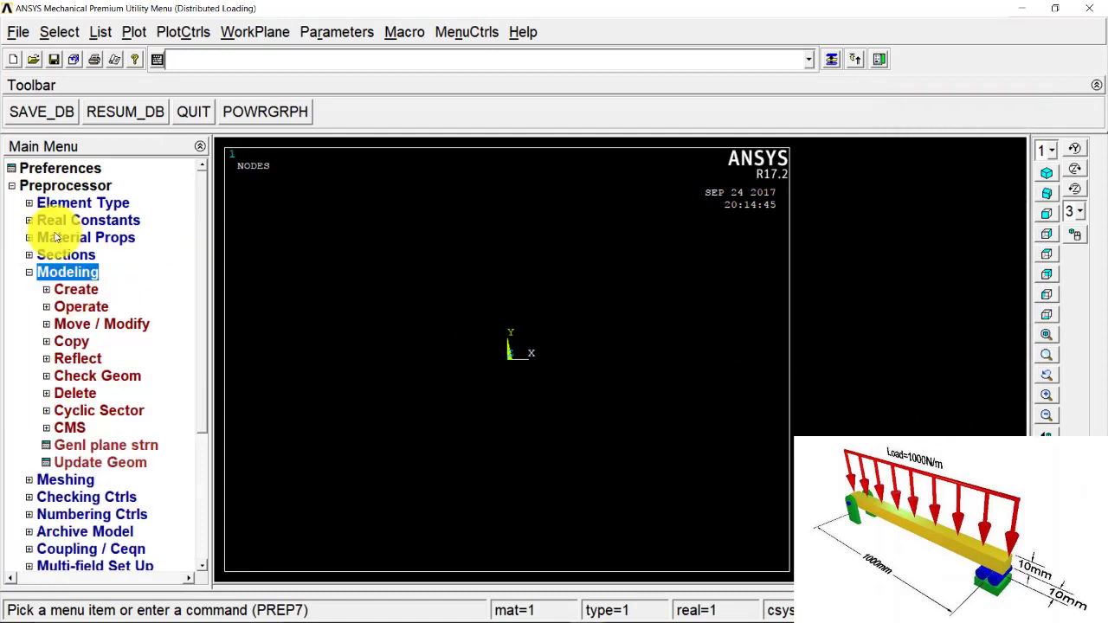
{"action": "left_click", "coordinate": [76, 289]}
{"action": "left_click", "coordinate": [97, 307]}
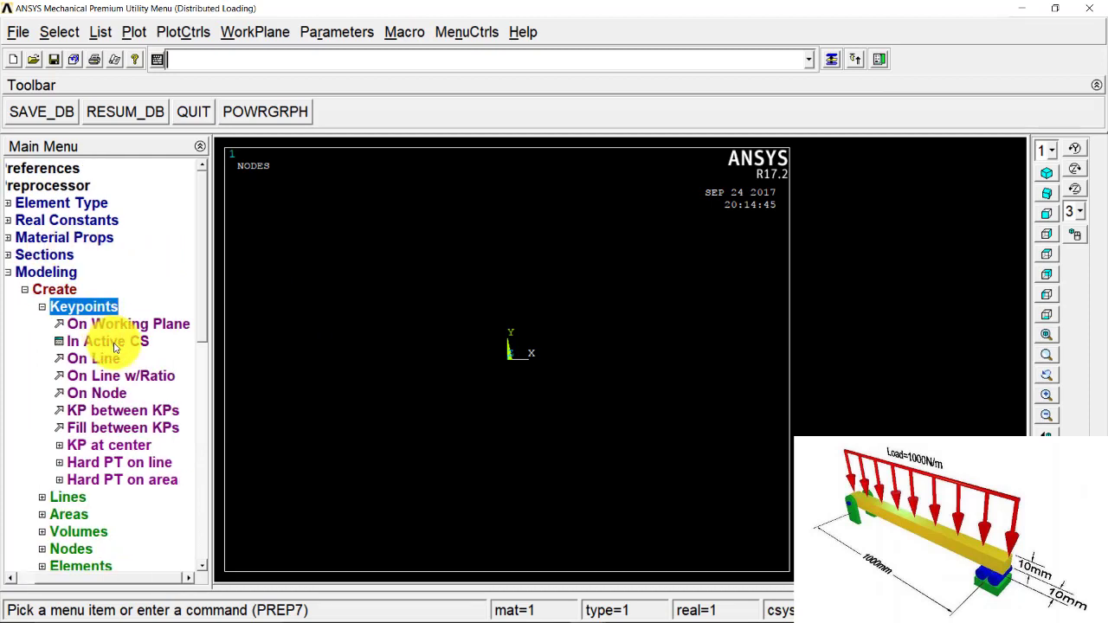
{"action": "left_click", "coordinate": [107, 342]}
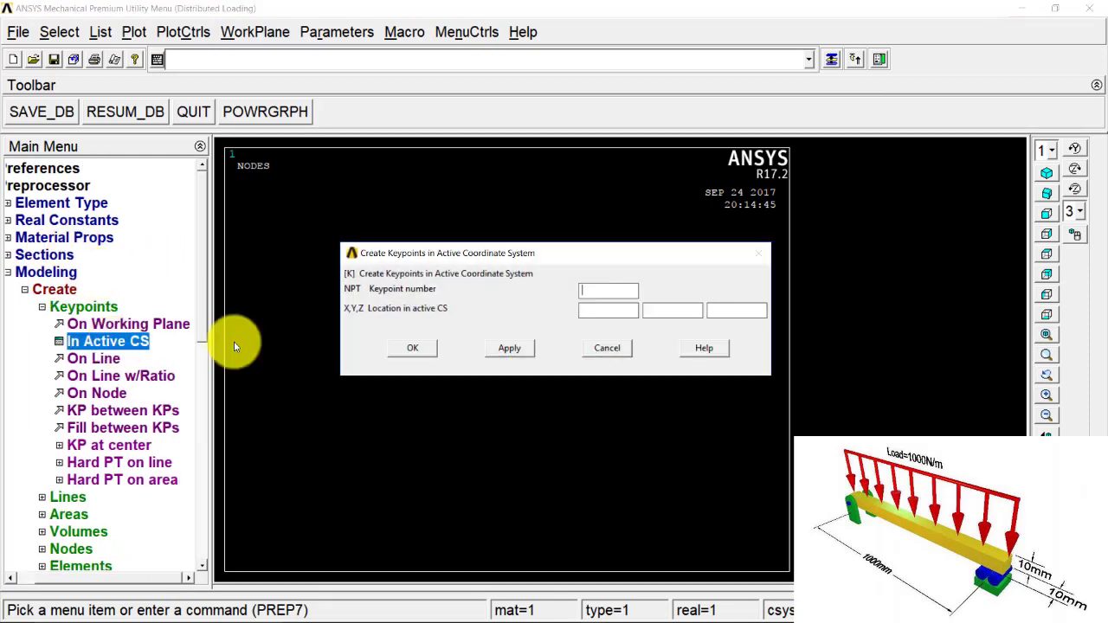
{"action": "type", "text": "1"}
{"action": "left_click", "coordinate": [589, 309]}
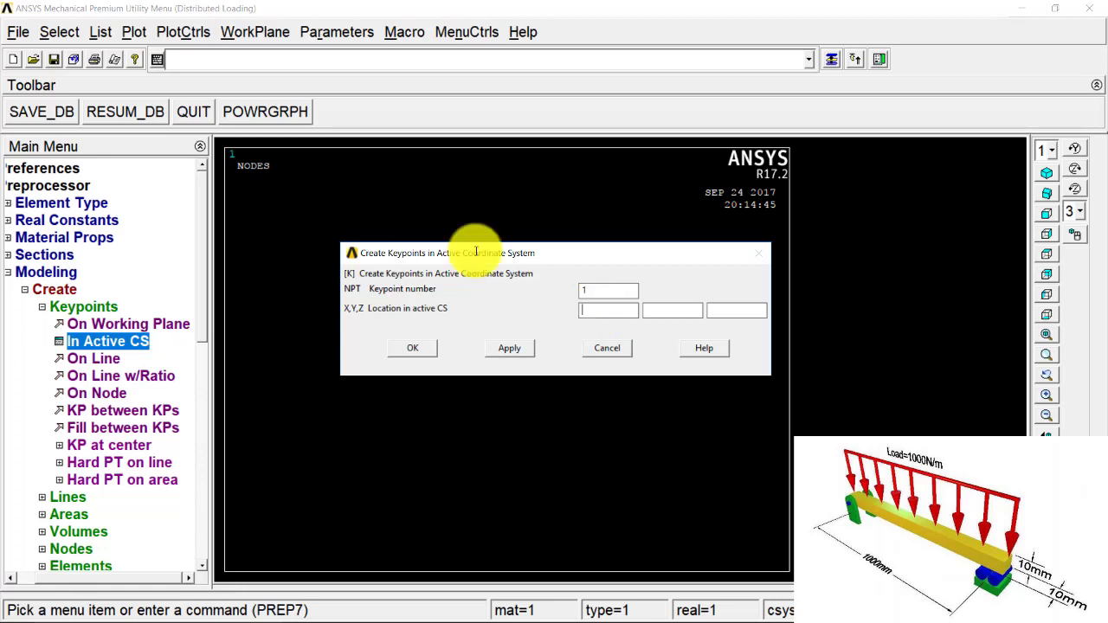
{"action": "type", "text": "0"}
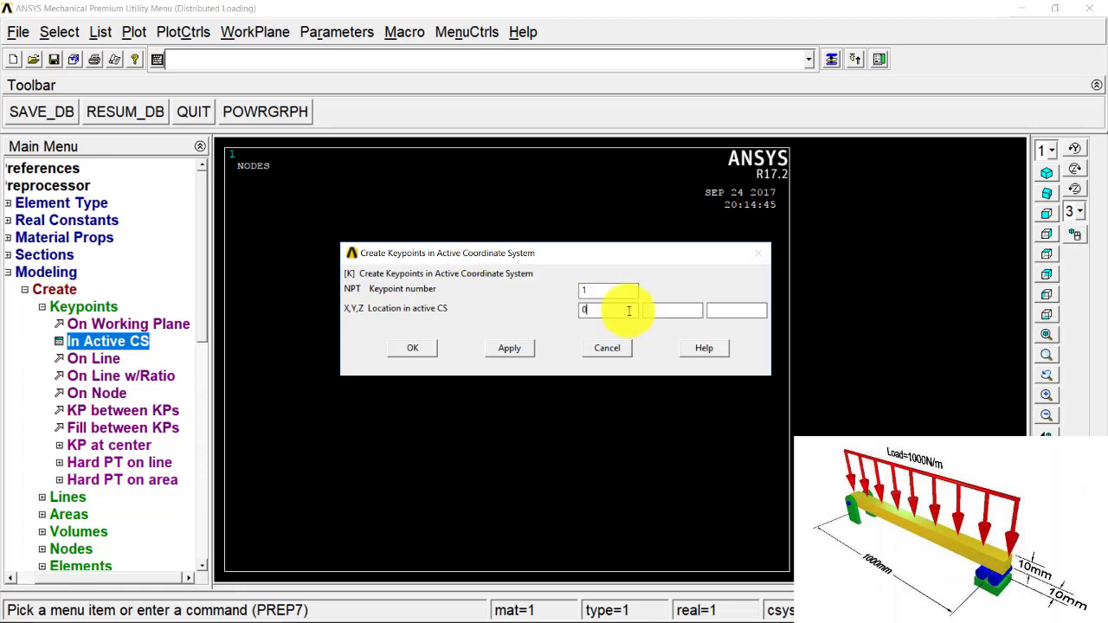
{"action": "left_click", "coordinate": [651, 310]}
{"action": "type", "text": "0"}
{"action": "left_click", "coordinate": [432, 357]}
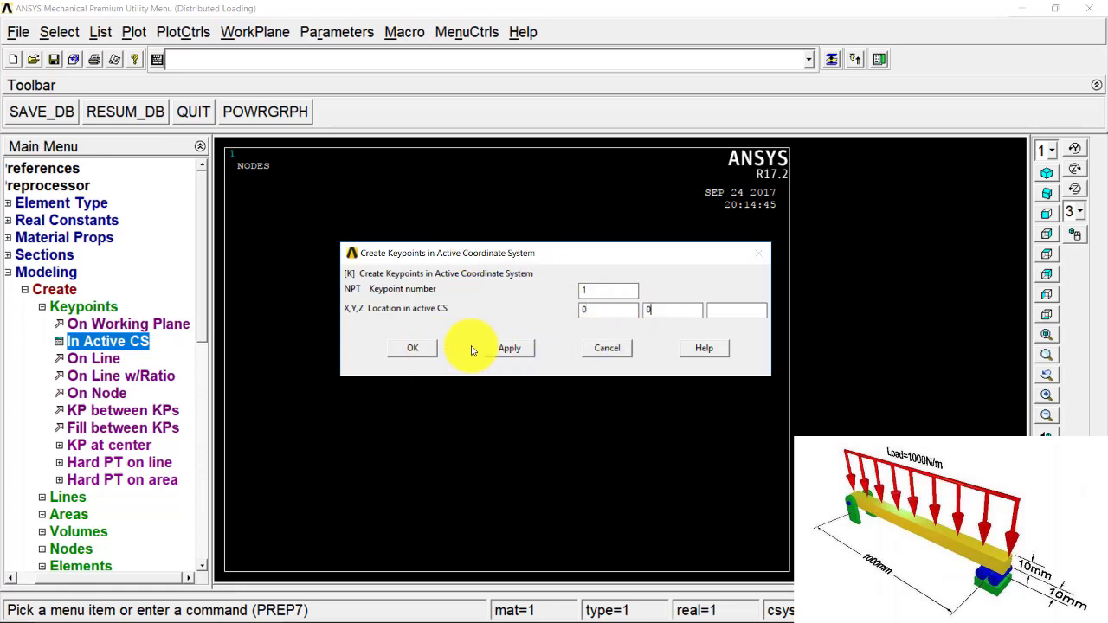
{"action": "left_click", "coordinate": [502, 348]}
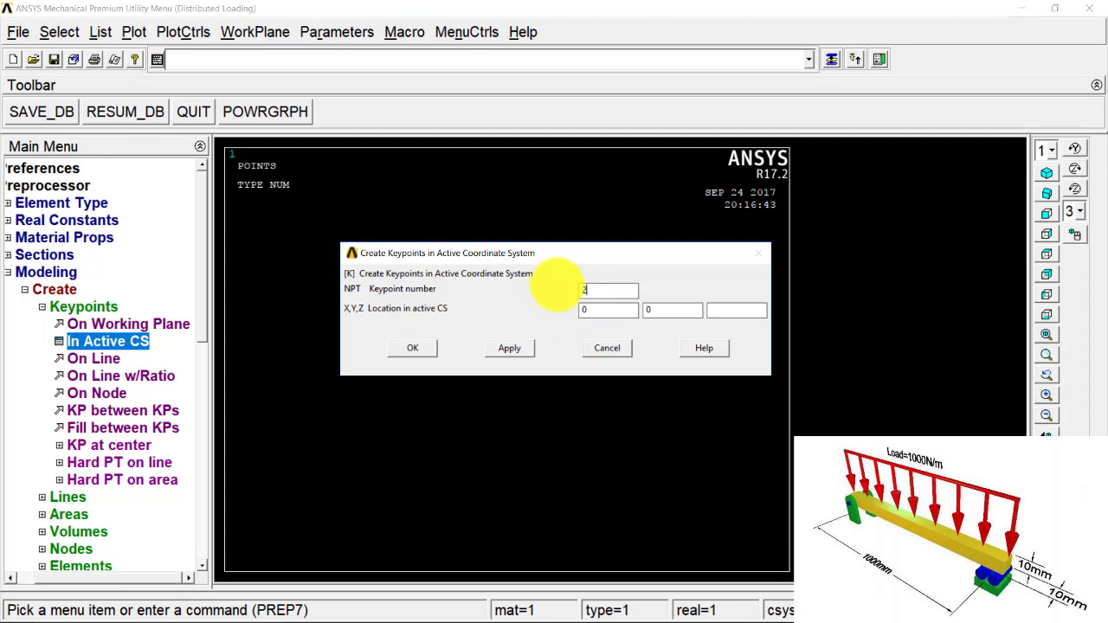
Create keypoint 2 at X 1000, Y 0.
{"action": "type", "text": "2"}
{"action": "left_click", "coordinate": [600, 310]}
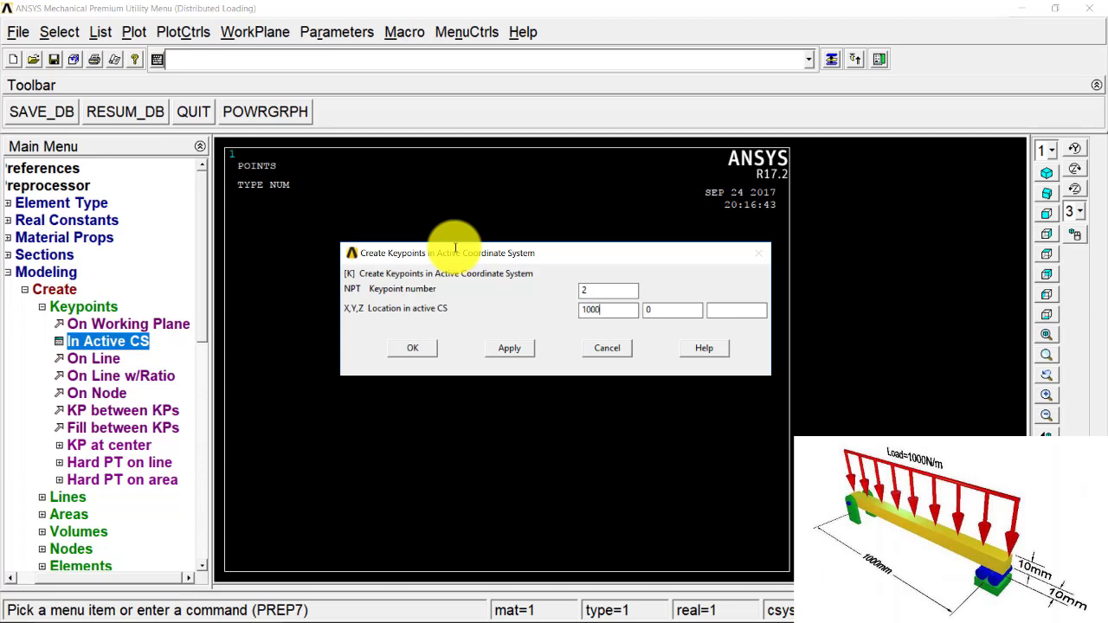
{"action": "type", "text": "1000"}
{"action": "left_click", "coordinate": [425, 350]}
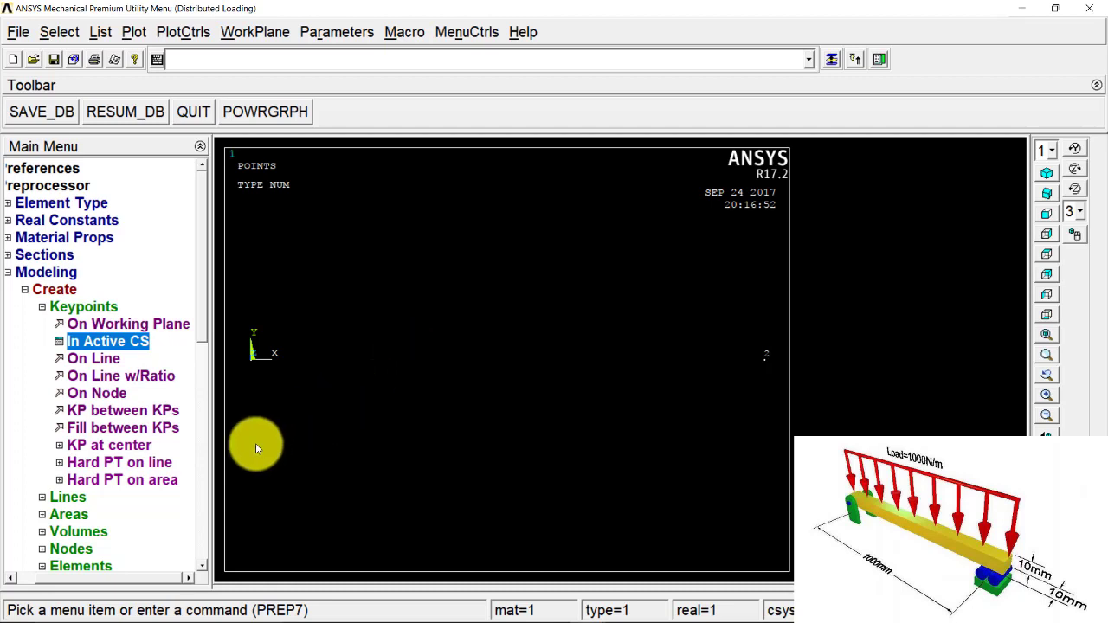
{"action": "left_click", "coordinate": [67, 497]}
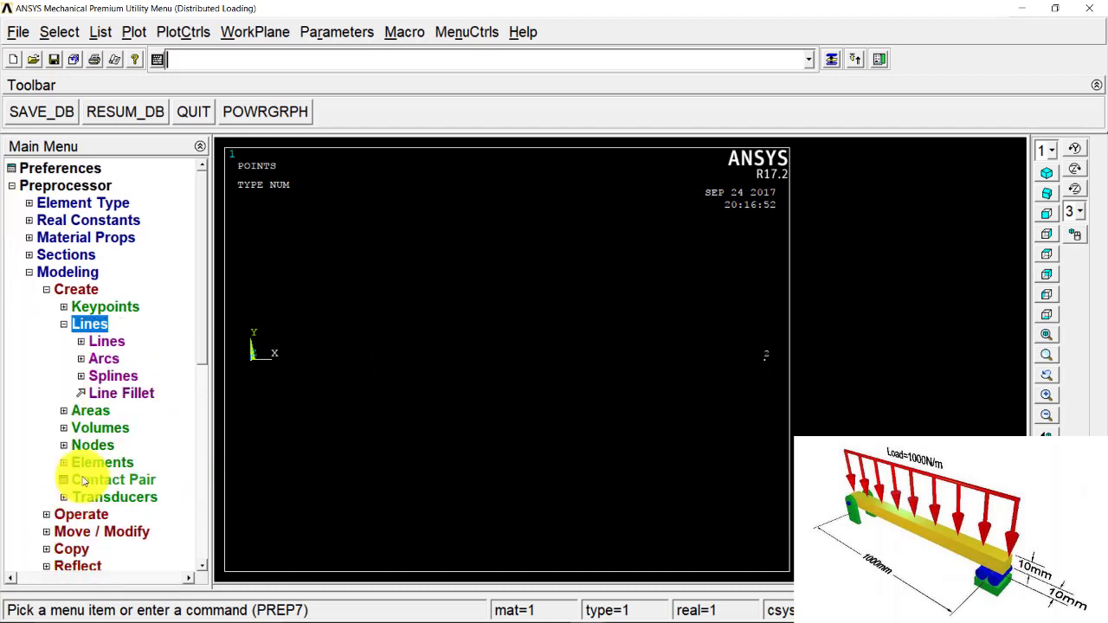
Draw a straight line from keypoint 1 to keypoint 2.
{"action": "left_click", "coordinate": [106, 342]}
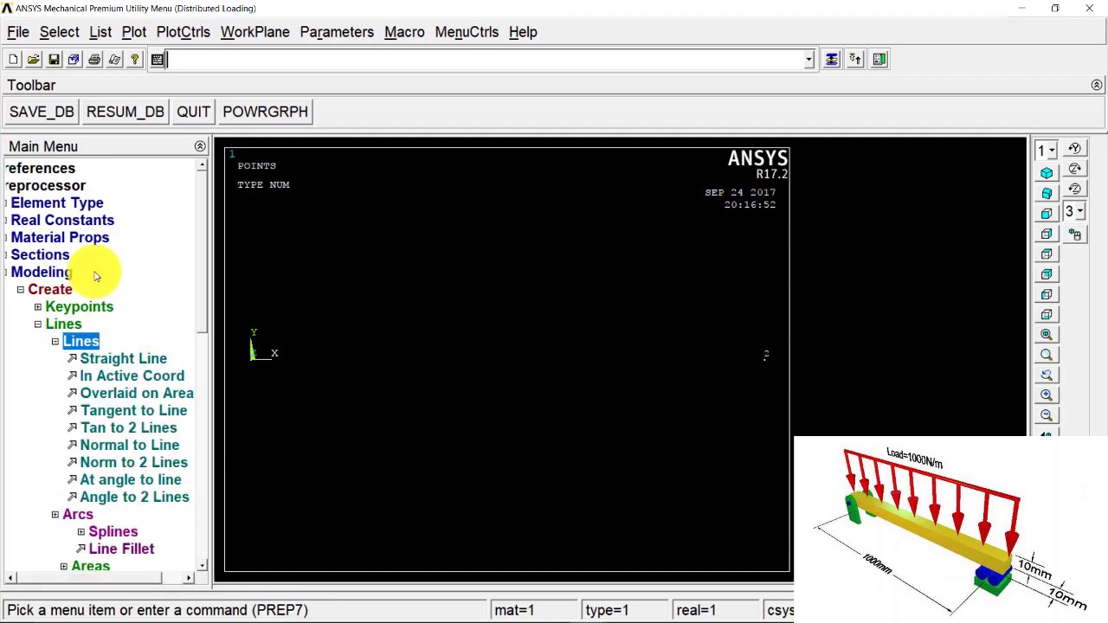
{"action": "left_click", "coordinate": [125, 361]}
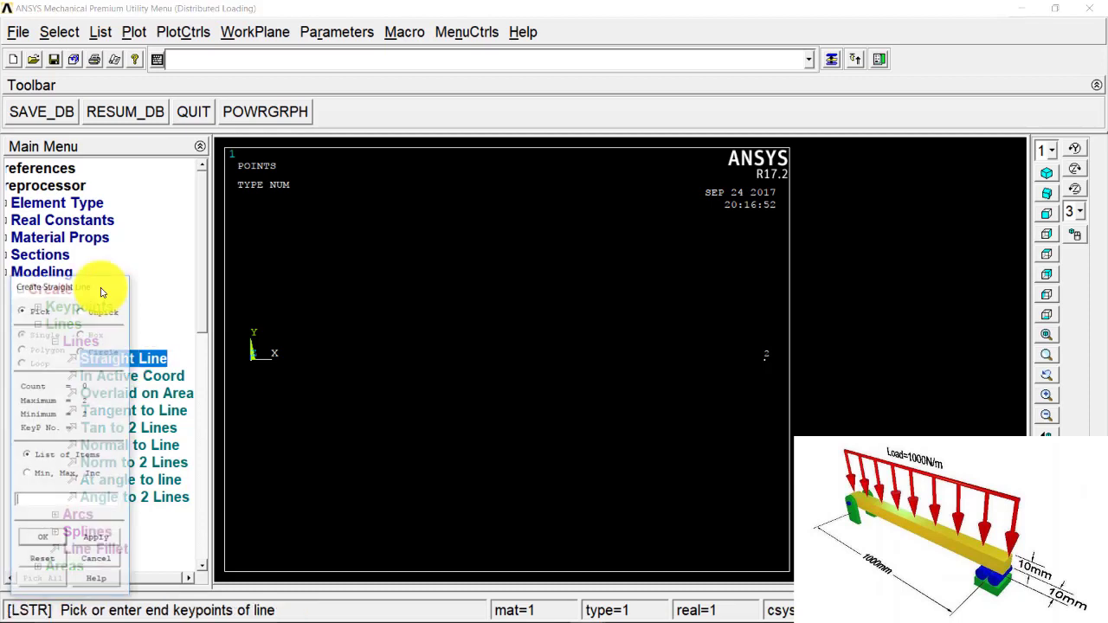
{"action": "left_click", "coordinate": [257, 395]}
{"action": "left_click", "coordinate": [640, 404]}
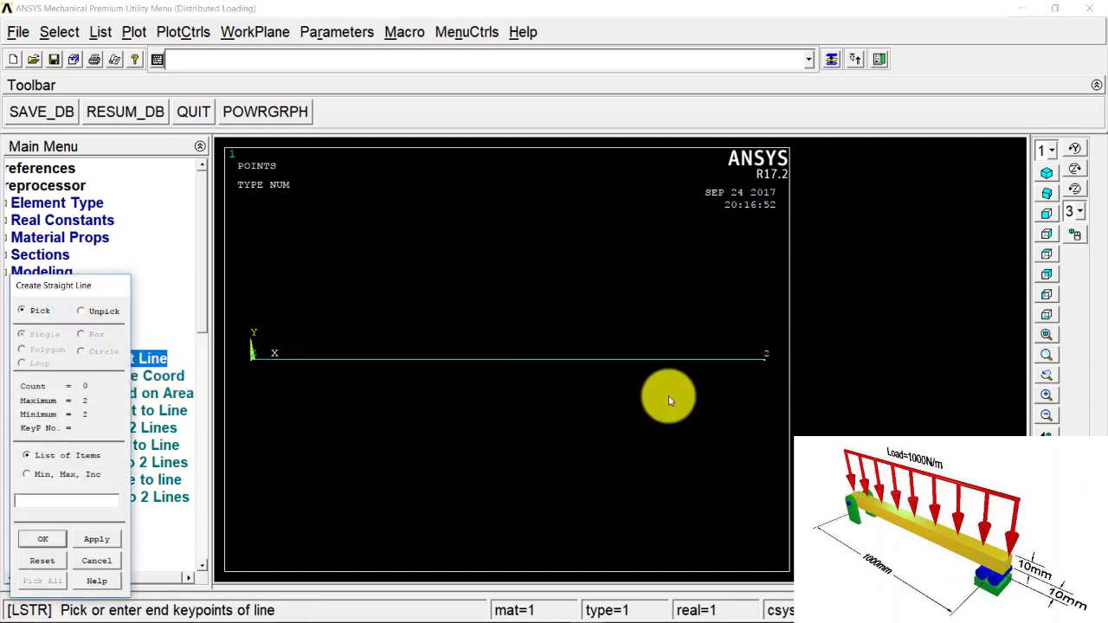
{"action": "left_click", "coordinate": [43, 539]}
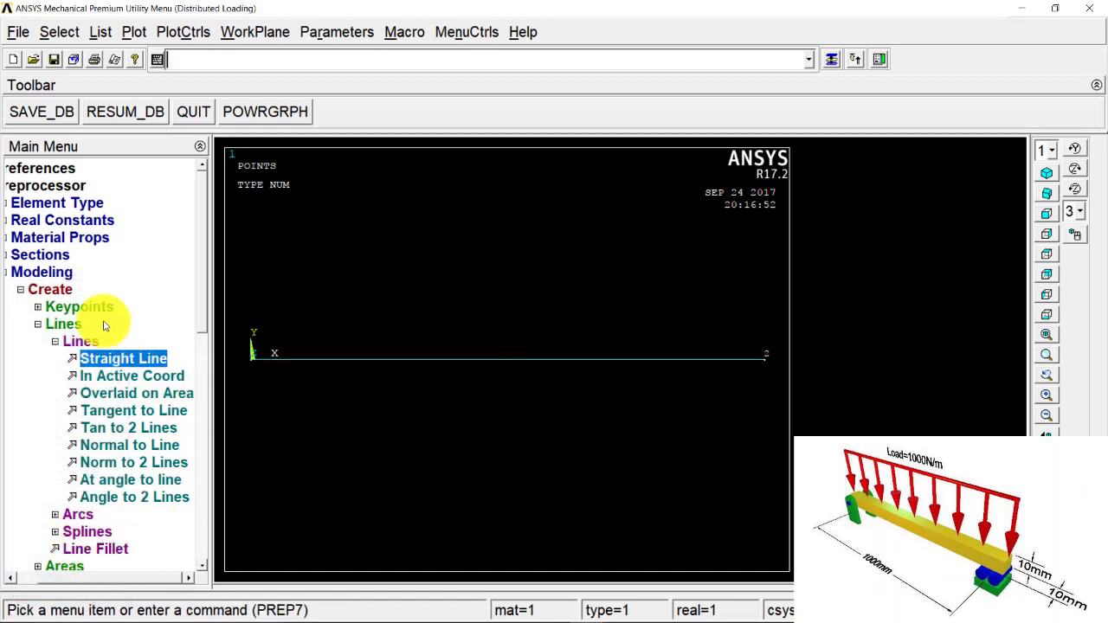
{"action": "left_click", "coordinate": [49, 289]}
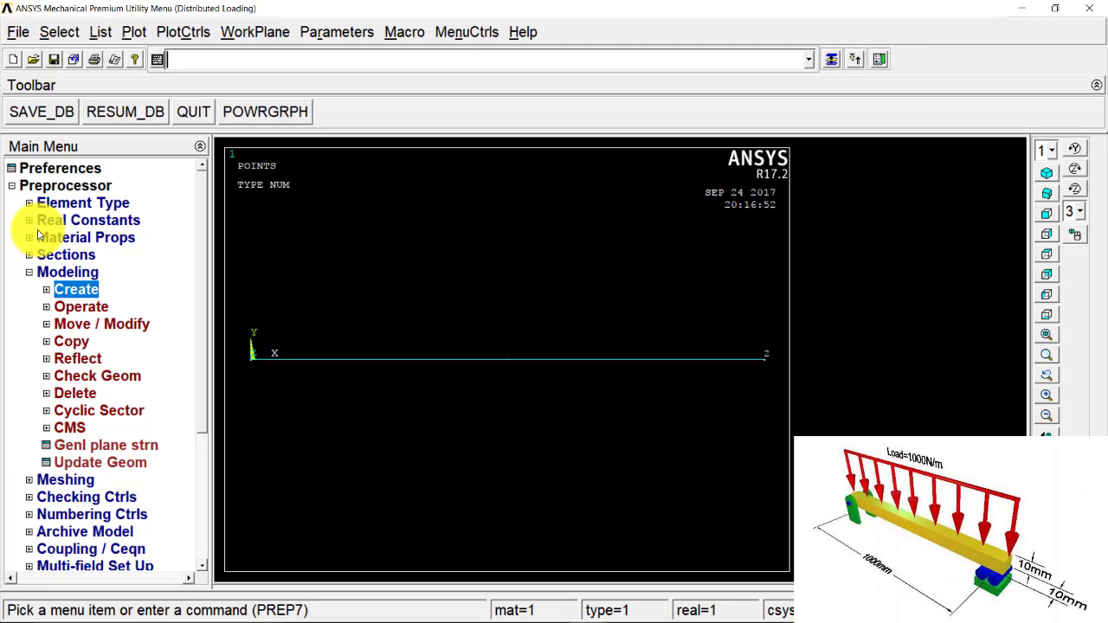
In the MeshTool, set an element edge length on all lines.
{"action": "left_click", "coordinate": [31, 479]}
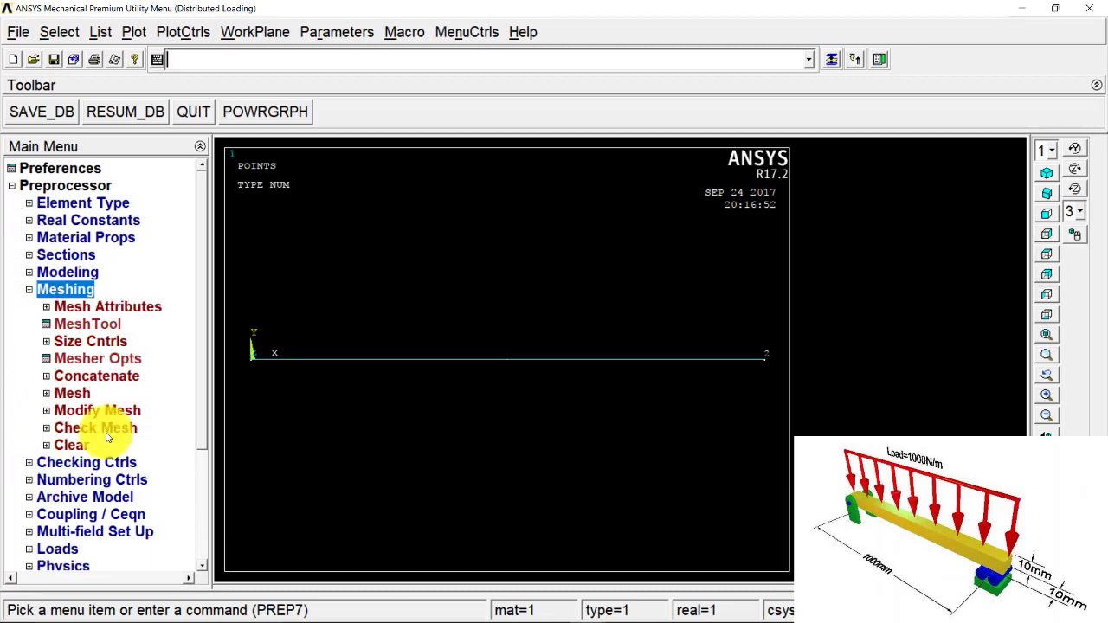
{"action": "left_click", "coordinate": [82, 394]}
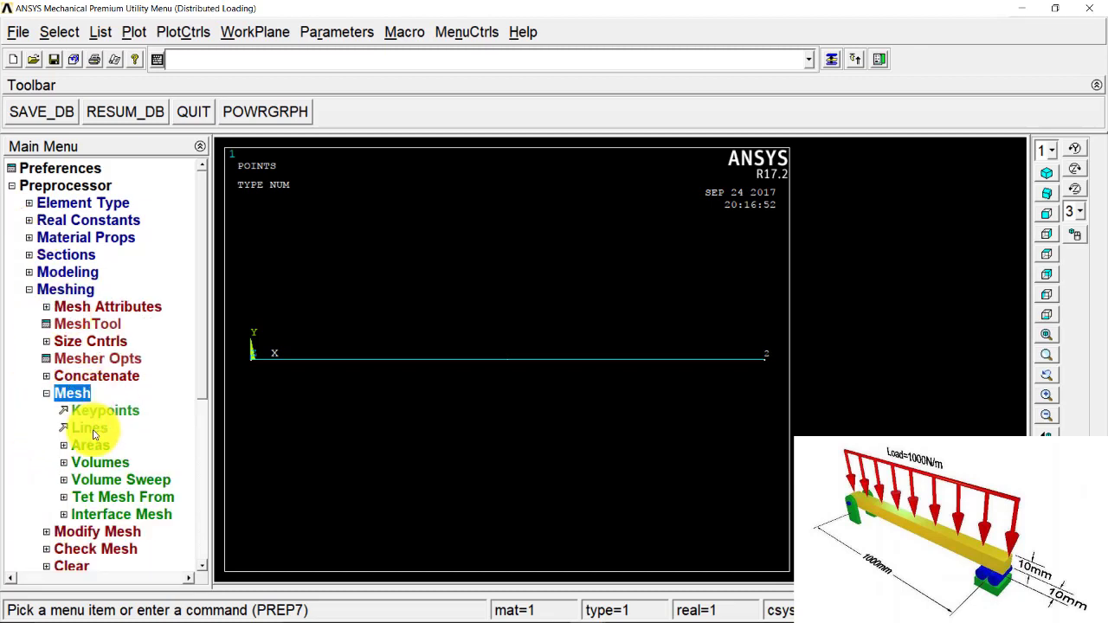
{"action": "left_click", "coordinate": [90, 324]}
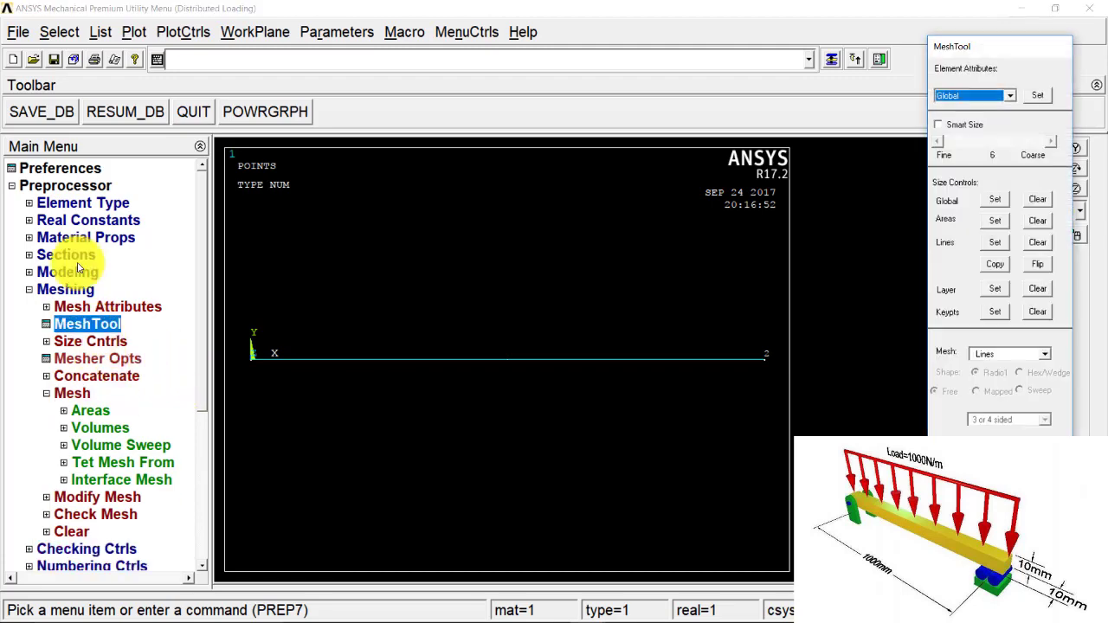
{"action": "left_click", "coordinate": [999, 248]}
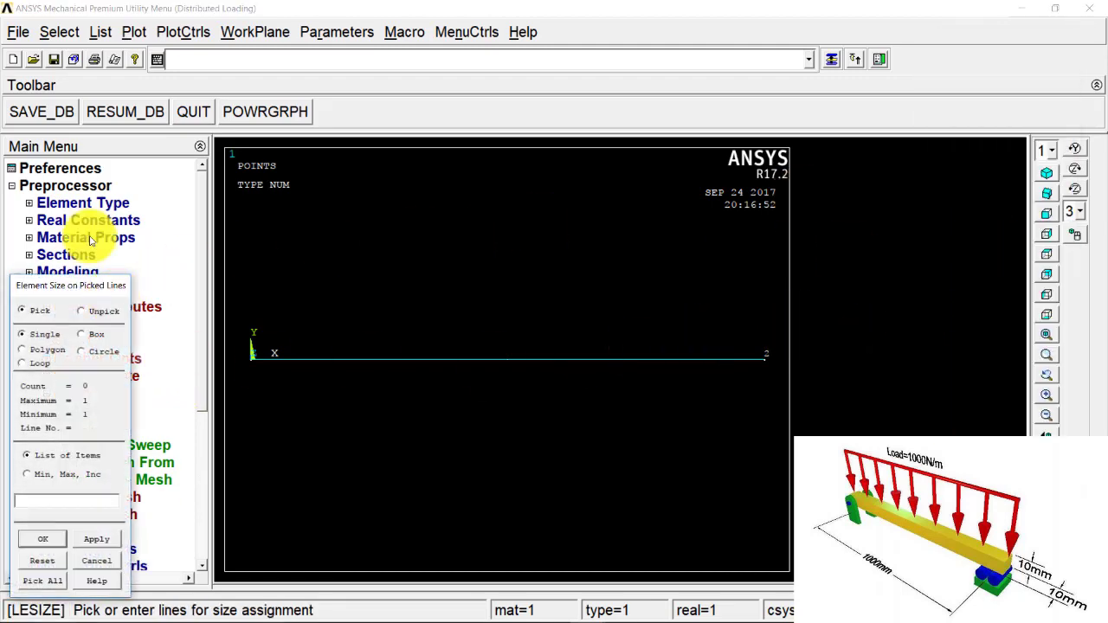
{"action": "left_click", "coordinate": [181, 465]}
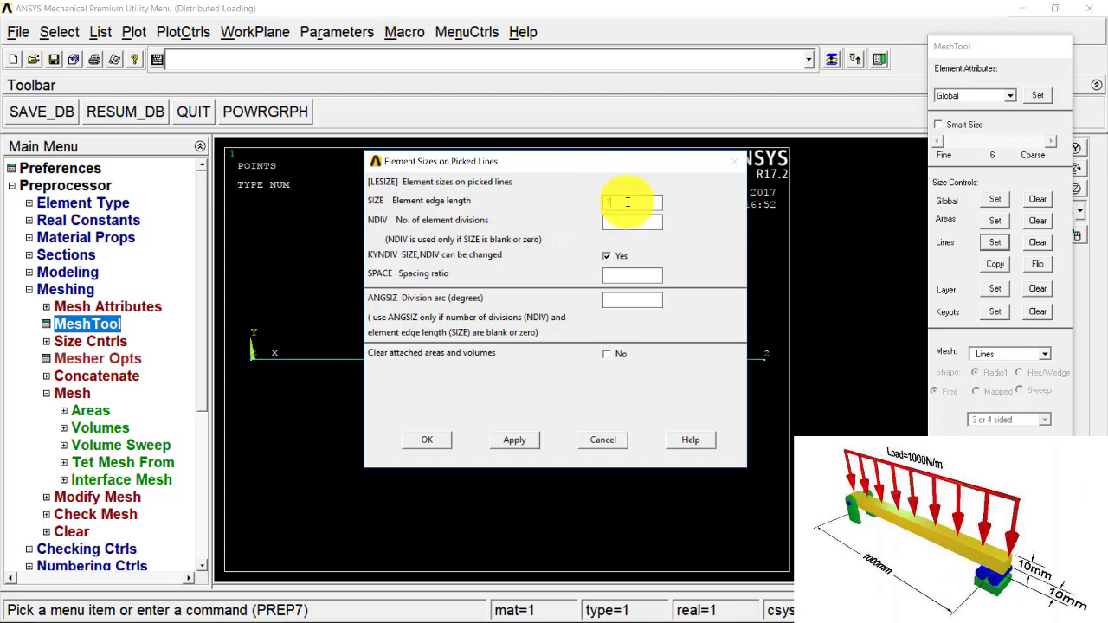
{"action": "left_click", "coordinate": [427, 440]}
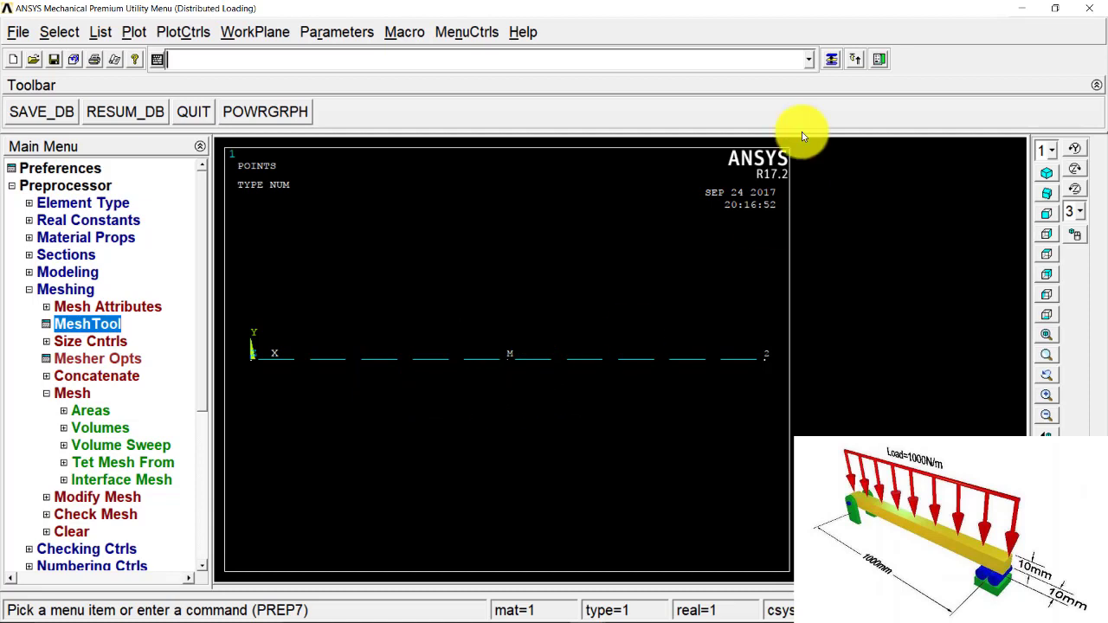
Mesh the beam line into line elements.
{"action": "left_click", "coordinate": [832, 58]}
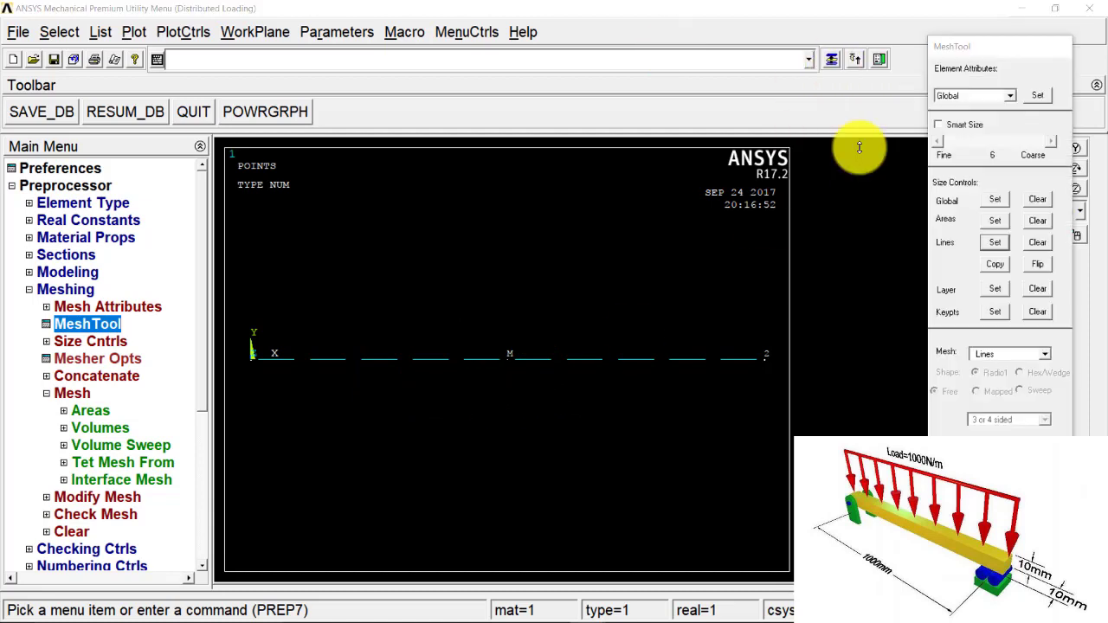
{"action": "left_click", "coordinate": [970, 427]}
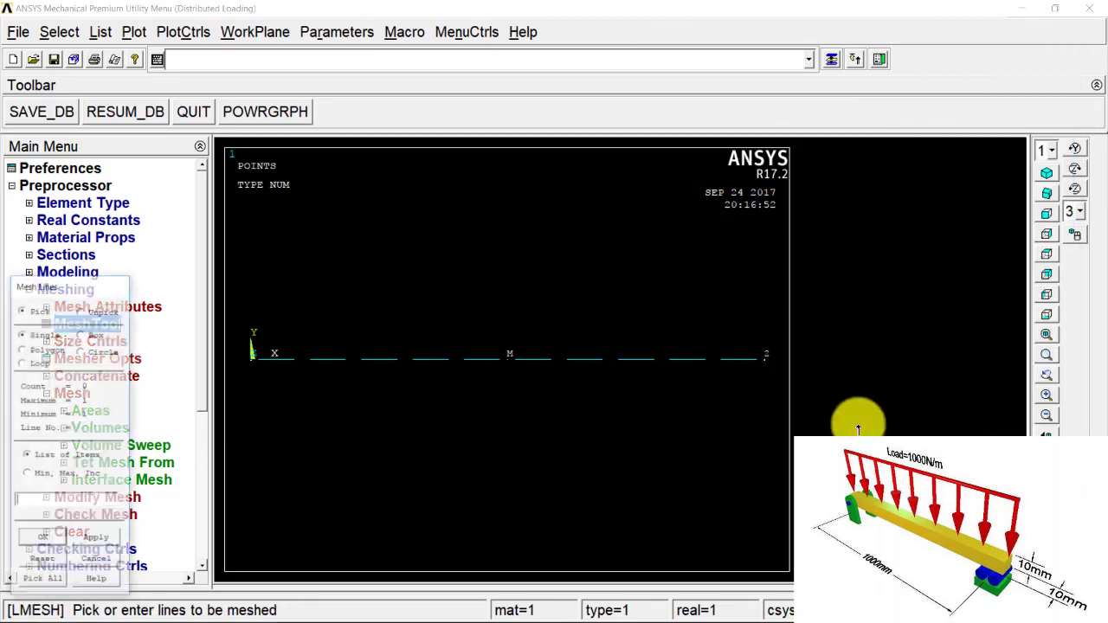
{"action": "left_click", "coordinate": [527, 381]}
{"action": "left_click", "coordinate": [43, 538]}
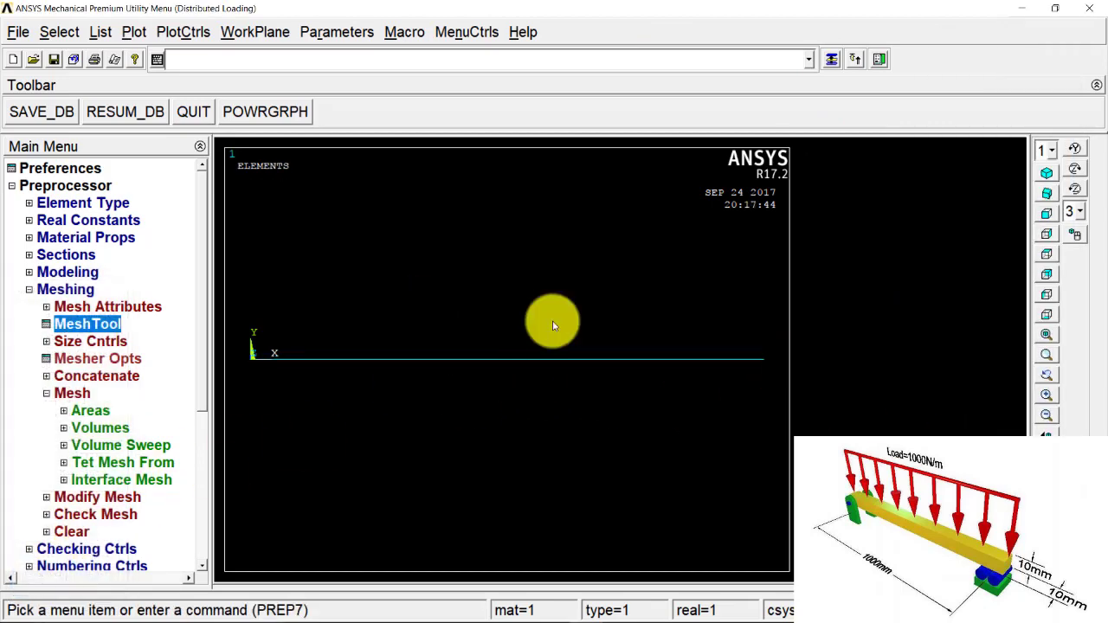
{"action": "left_click", "coordinate": [830, 63]}
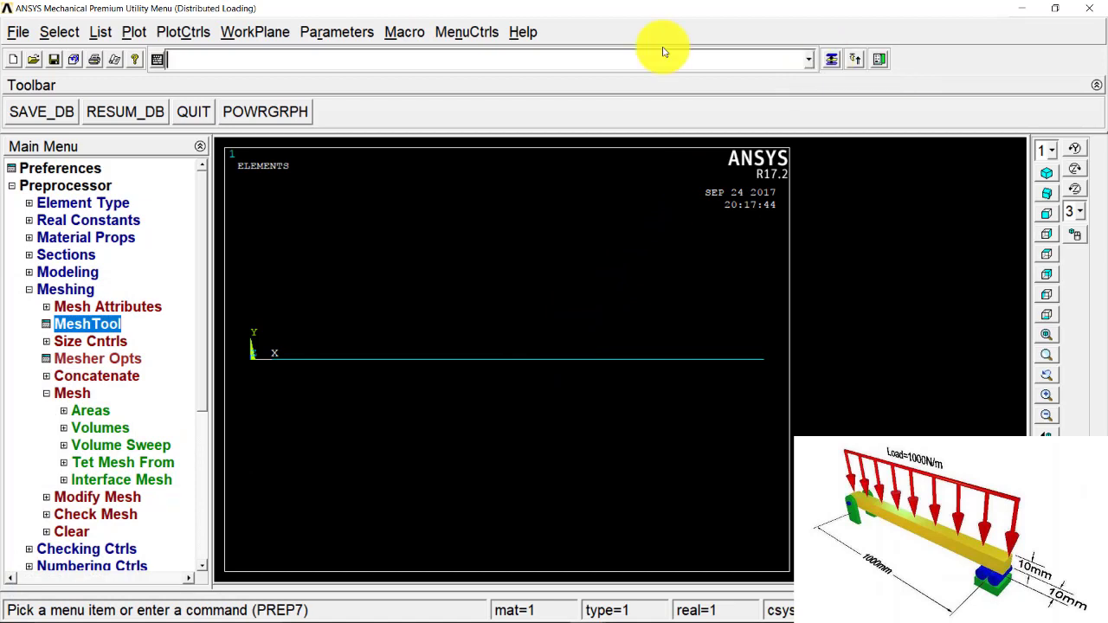
Go to Loads > Define Loads > Apply > Structural > Pressure > On Beams.
{"action": "left_click", "coordinate": [779, 448]}
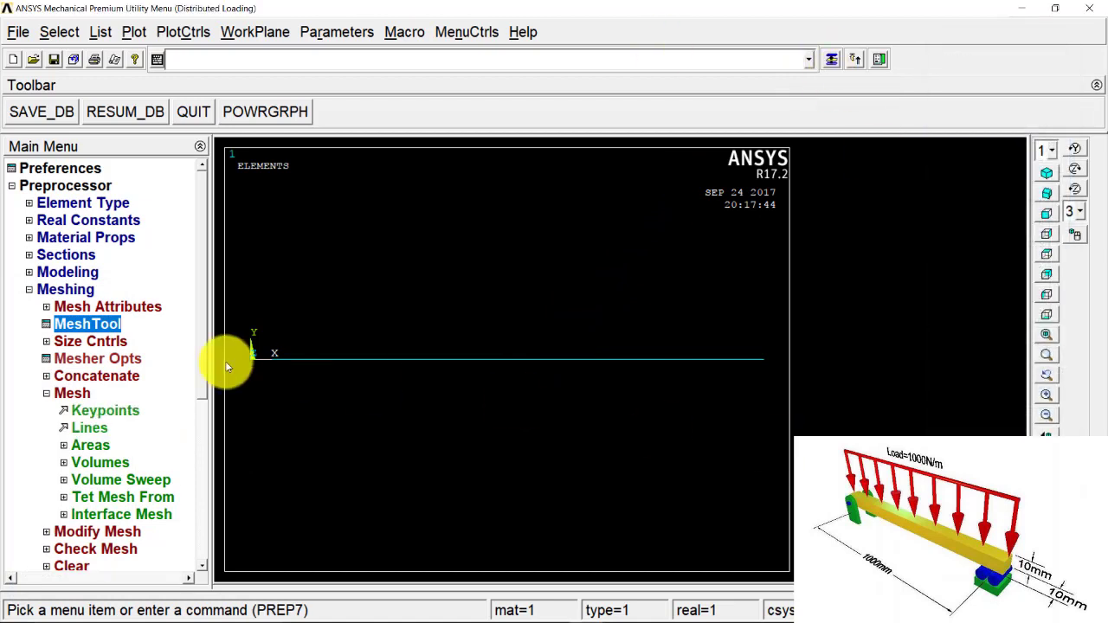
{"action": "left_click", "coordinate": [66, 289]}
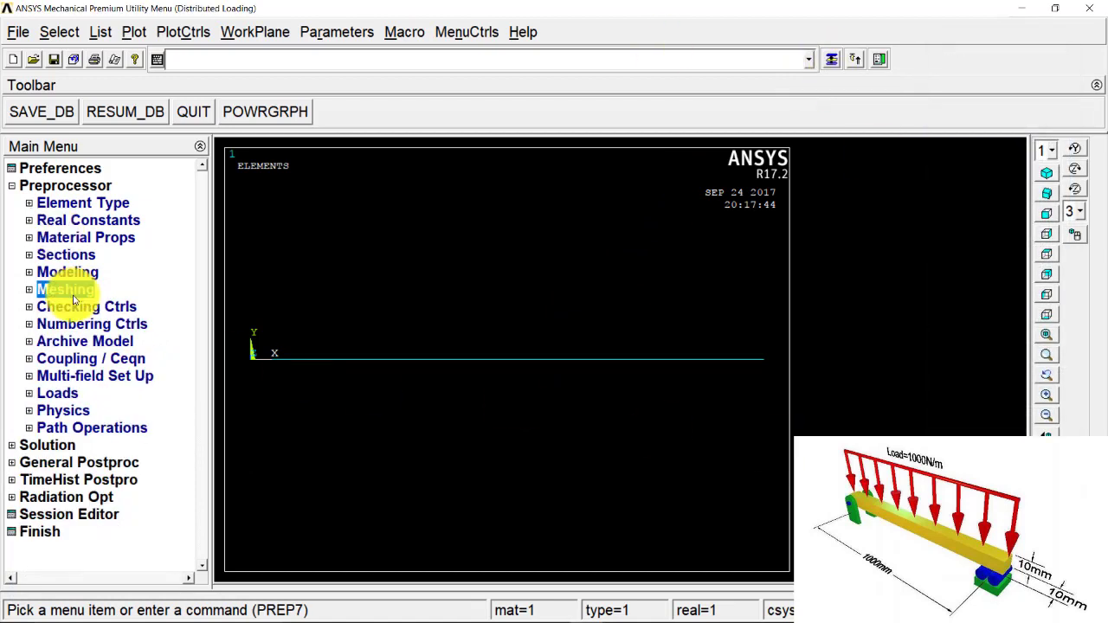
{"action": "left_click", "coordinate": [52, 393]}
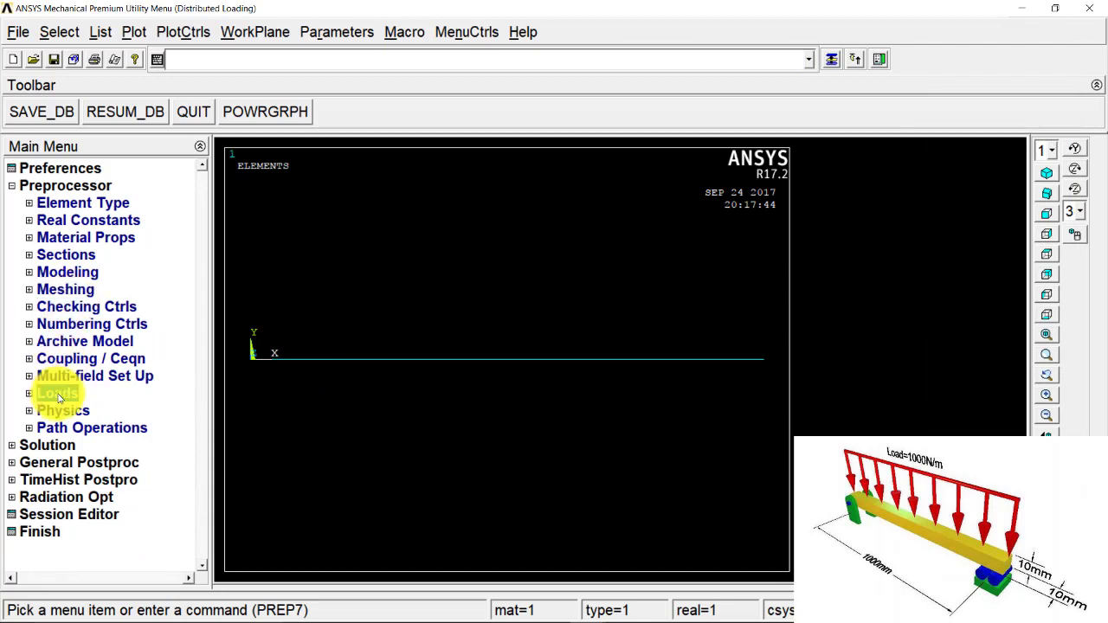
{"action": "left_click", "coordinate": [86, 428]}
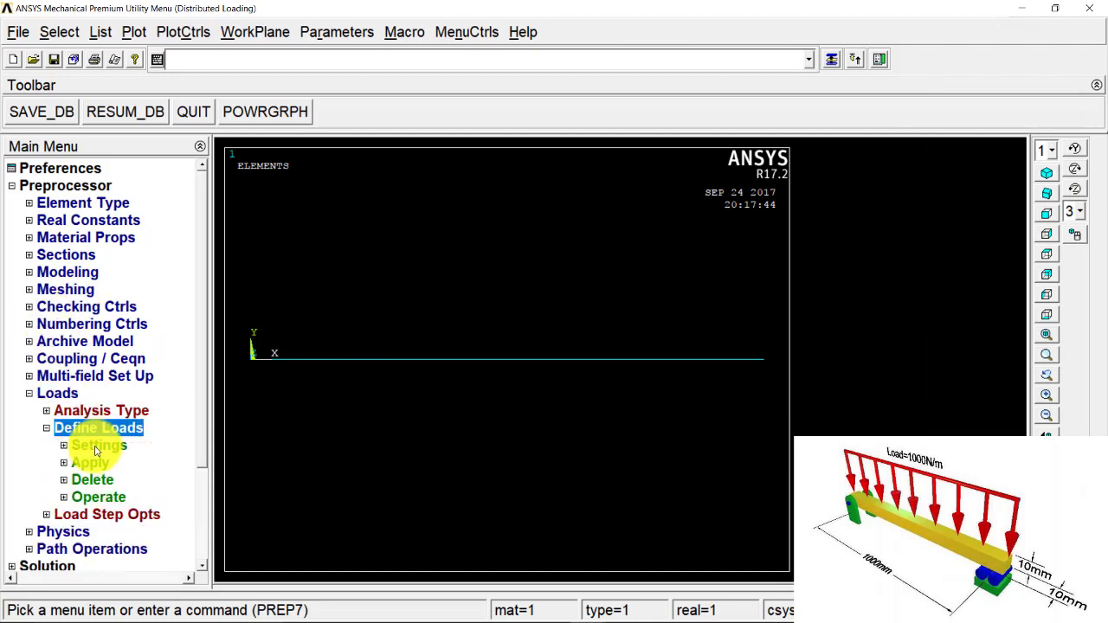
{"action": "left_click", "coordinate": [95, 468]}
{"action": "left_click_drag", "start_coordinate": [205, 420], "coordinate": [204, 488]}
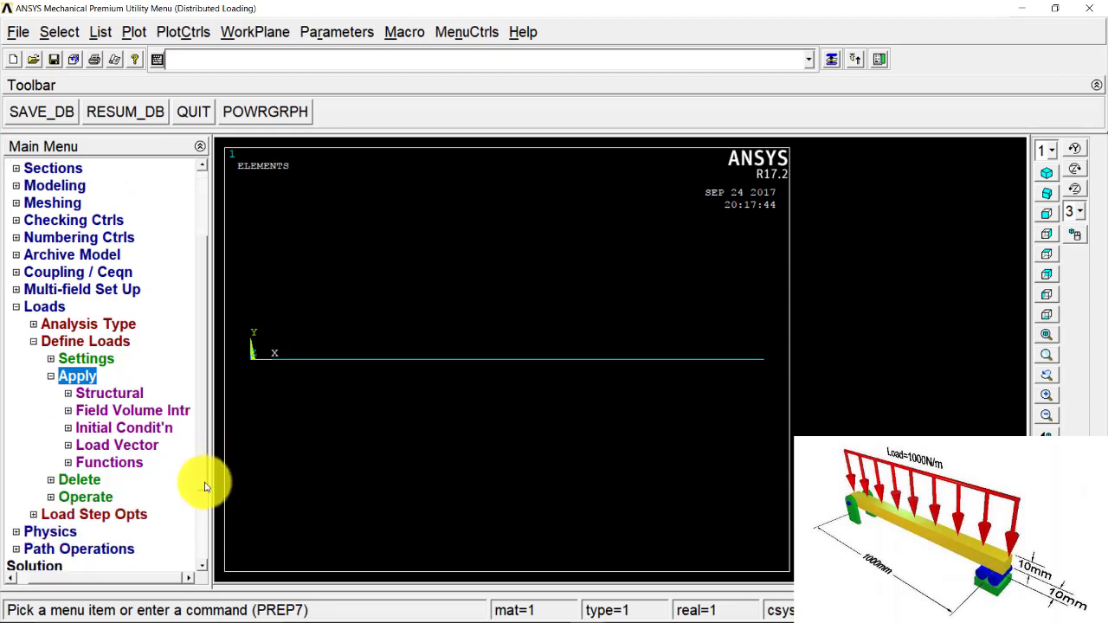
{"action": "left_click", "coordinate": [139, 397]}
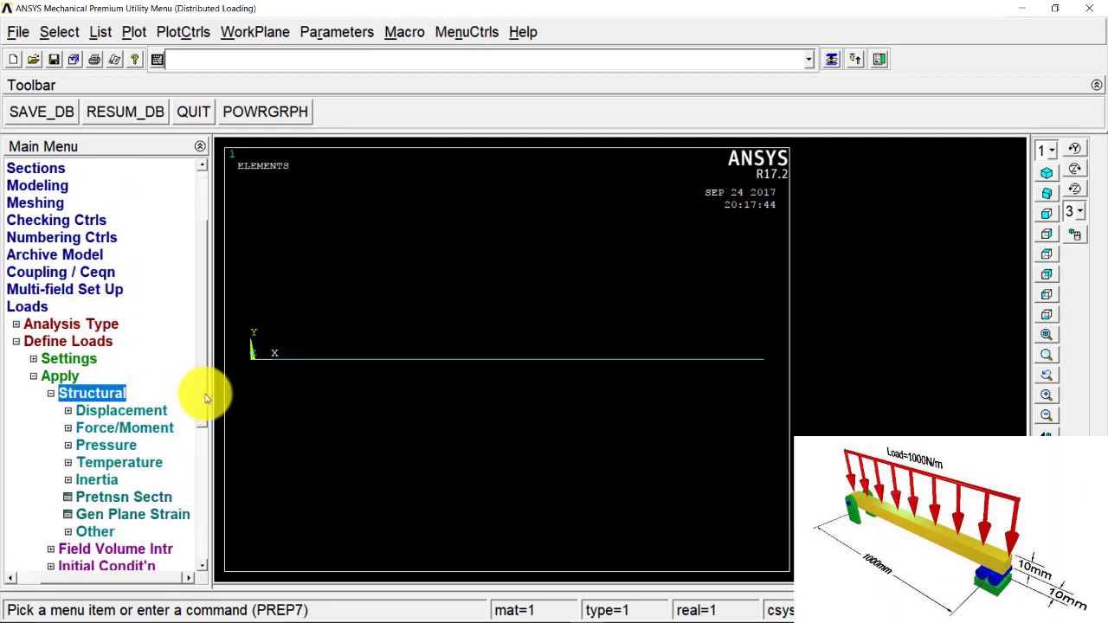
{"action": "left_click_drag", "start_coordinate": [204, 390], "coordinate": [201, 422]}
{"action": "left_click", "coordinate": [113, 377]}
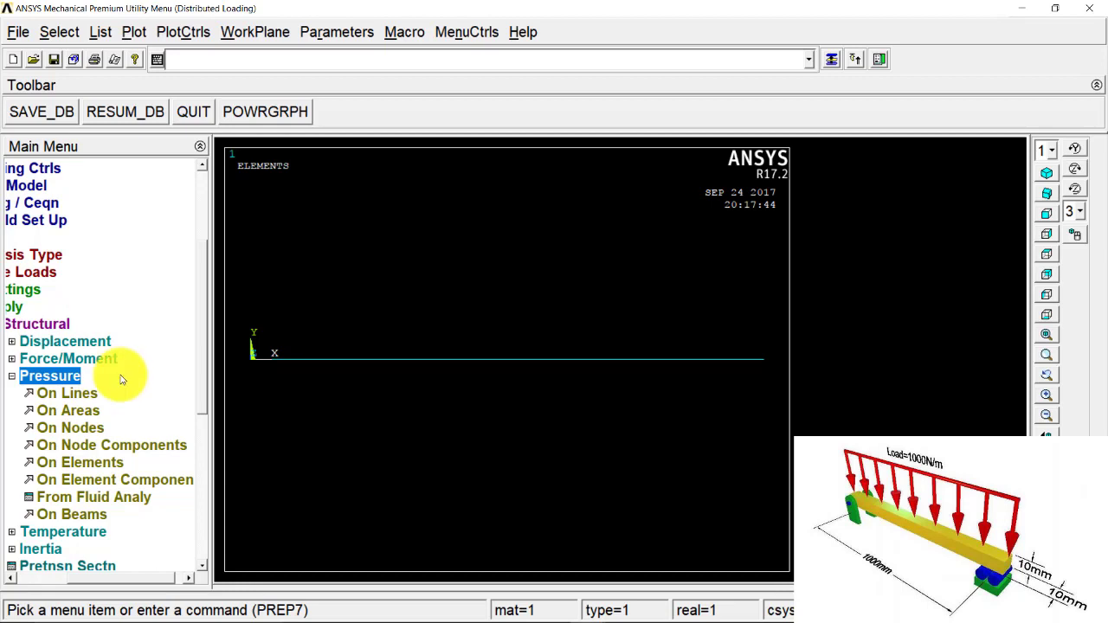
{"action": "left_click_drag", "start_coordinate": [206, 395], "coordinate": [201, 429]}
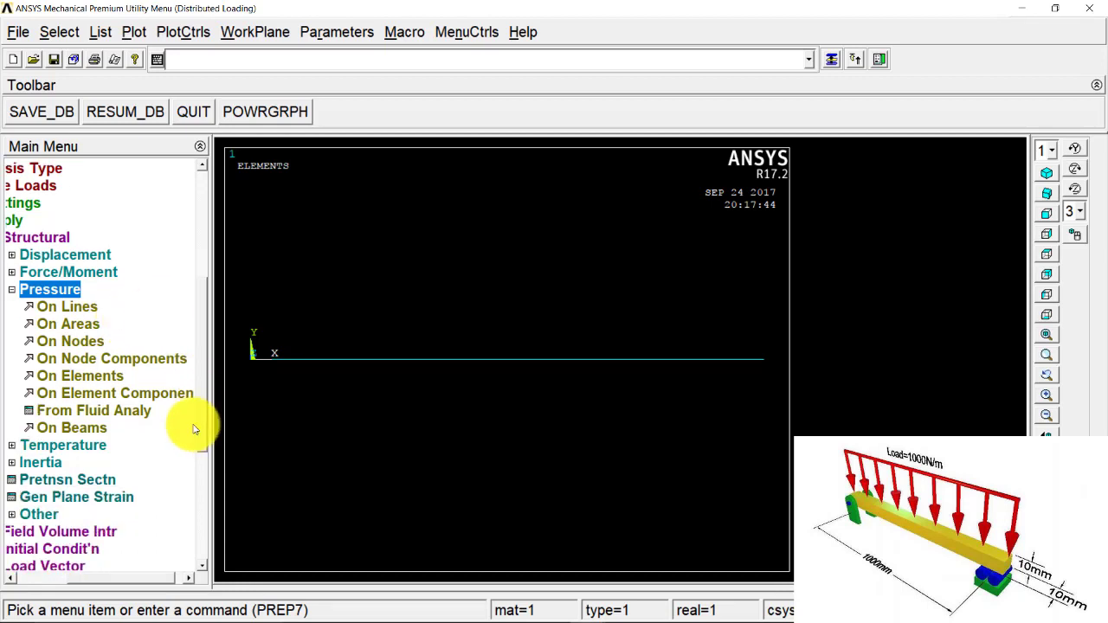
{"action": "left_click", "coordinate": [89, 433]}
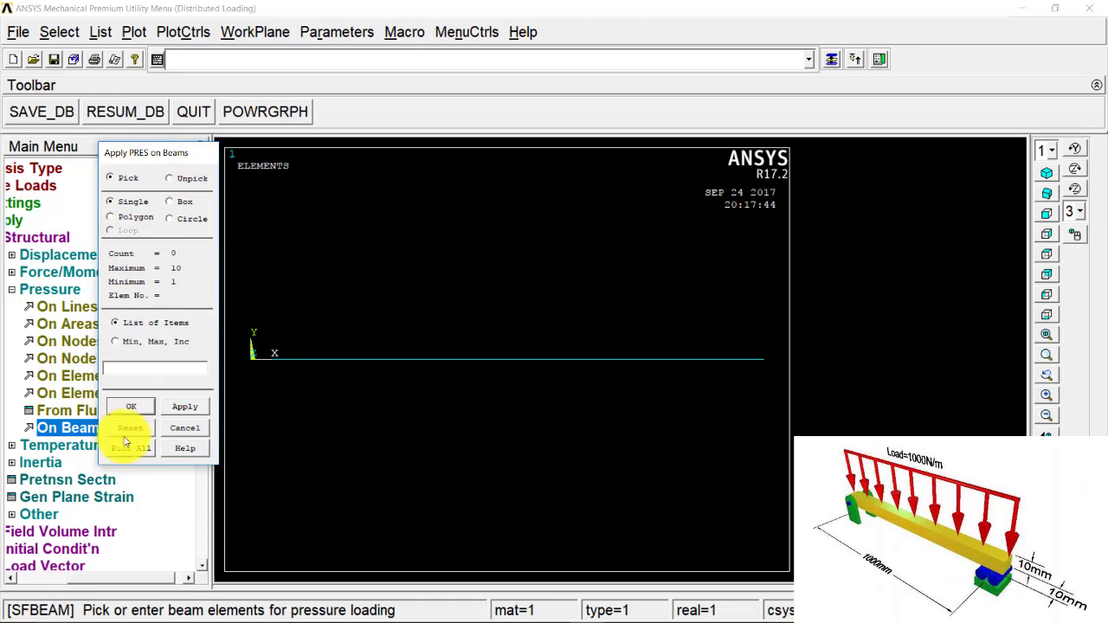
Apply pressure 1 with LKEY 2 to all beam elements.
{"action": "key", "text": "Return"}
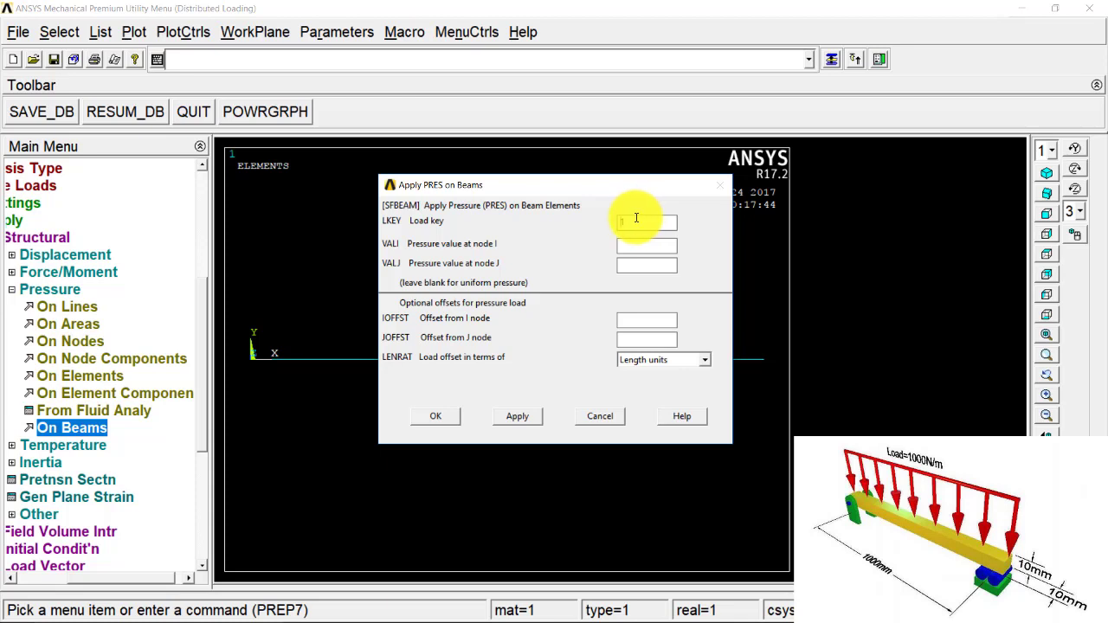
{"action": "left_click", "coordinate": [620, 220]}
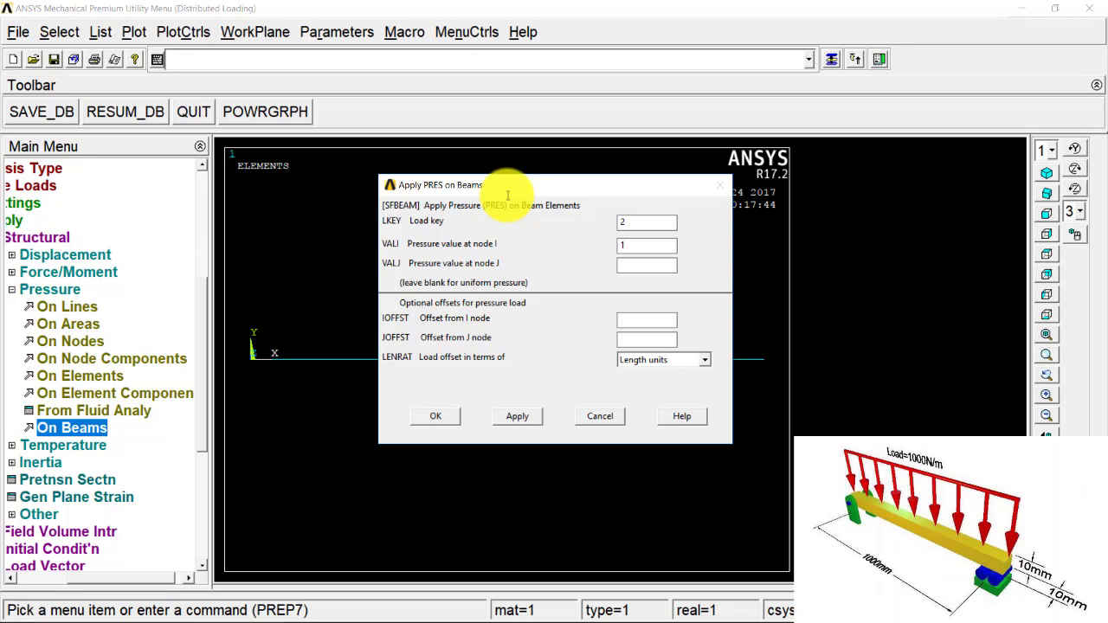
{"action": "left_click", "coordinate": [637, 243]}
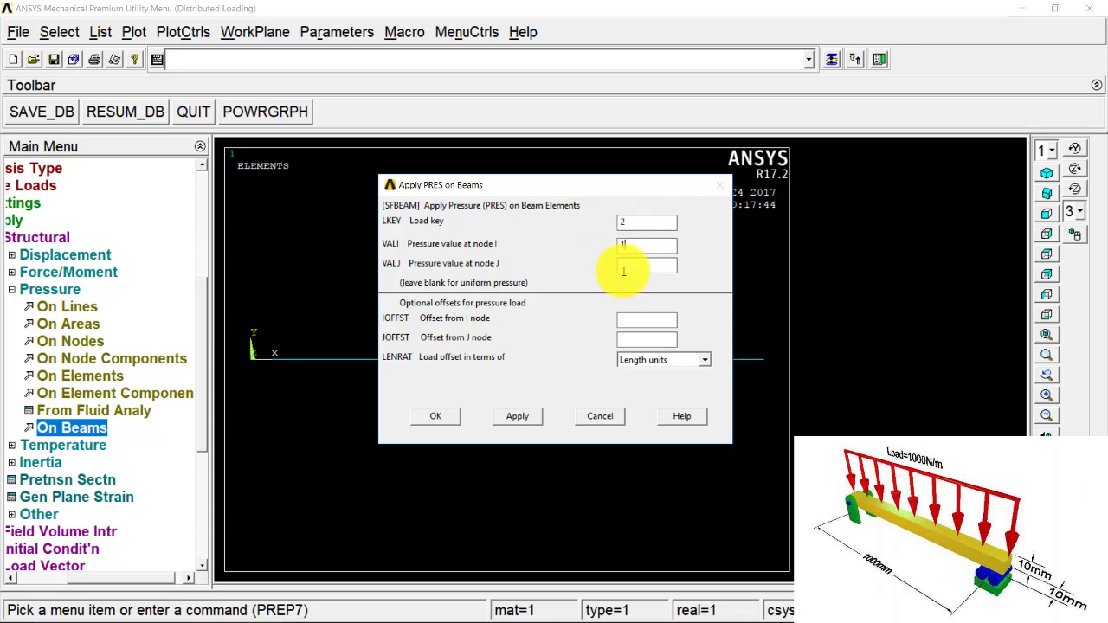
{"action": "left_click", "coordinate": [435, 415]}
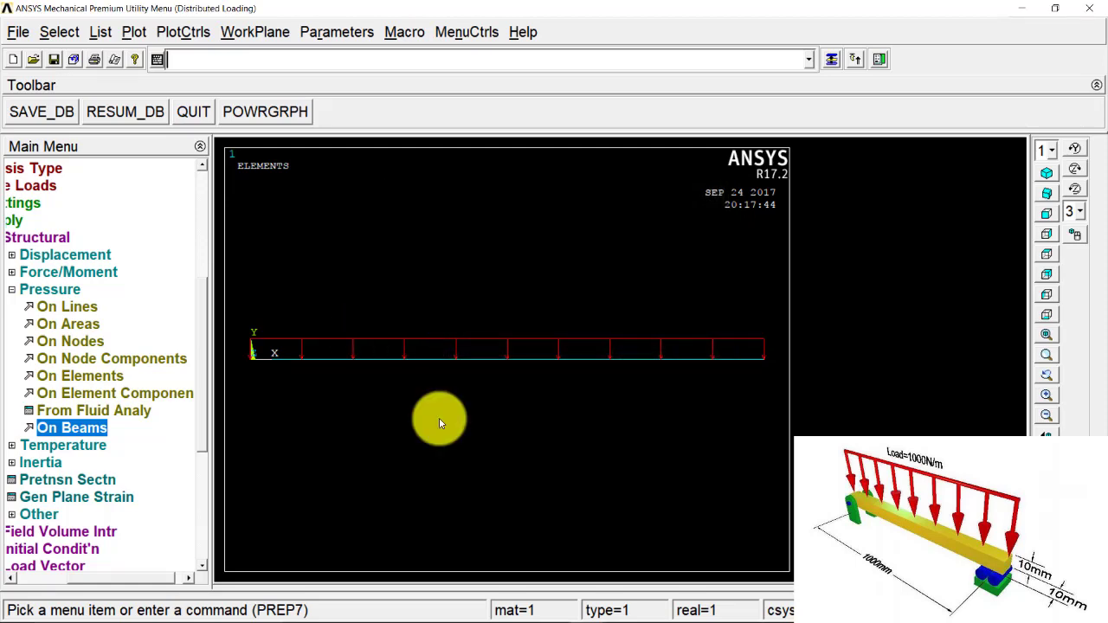
Fix keypoint 1 in UX, UY, UZ and the rotational DOFs.
{"action": "left_click", "coordinate": [52, 255]}
{"action": "left_click", "coordinate": [139, 307]}
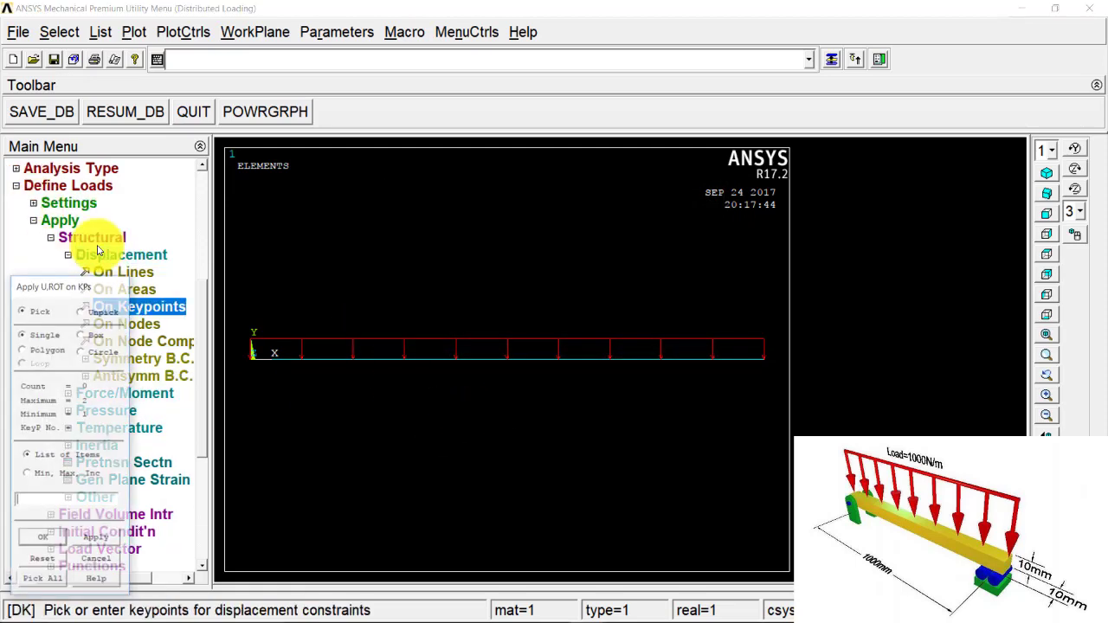
{"action": "left_click", "coordinate": [252, 356]}
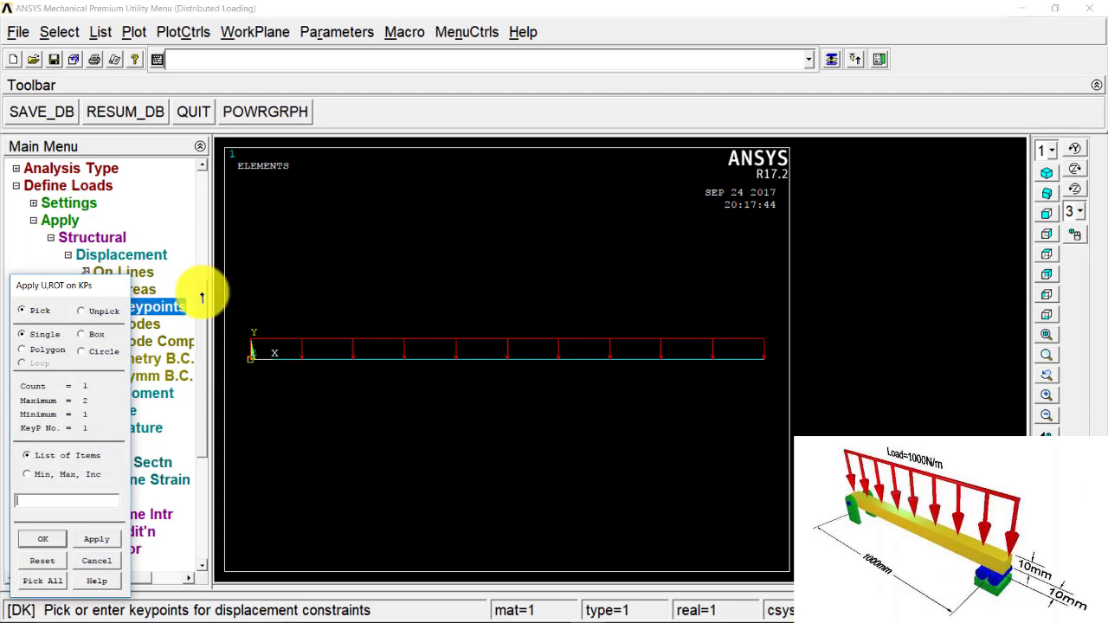
{"action": "left_click_drag", "start_coordinate": [100, 305], "coordinate": [148, 217]}
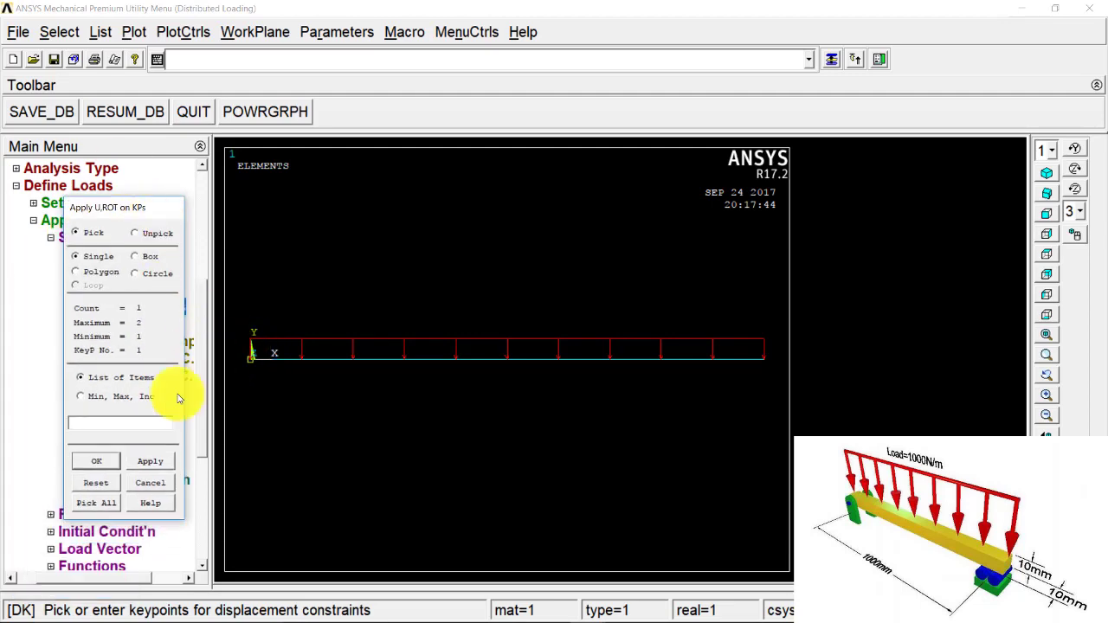
{"action": "left_click", "coordinate": [111, 466]}
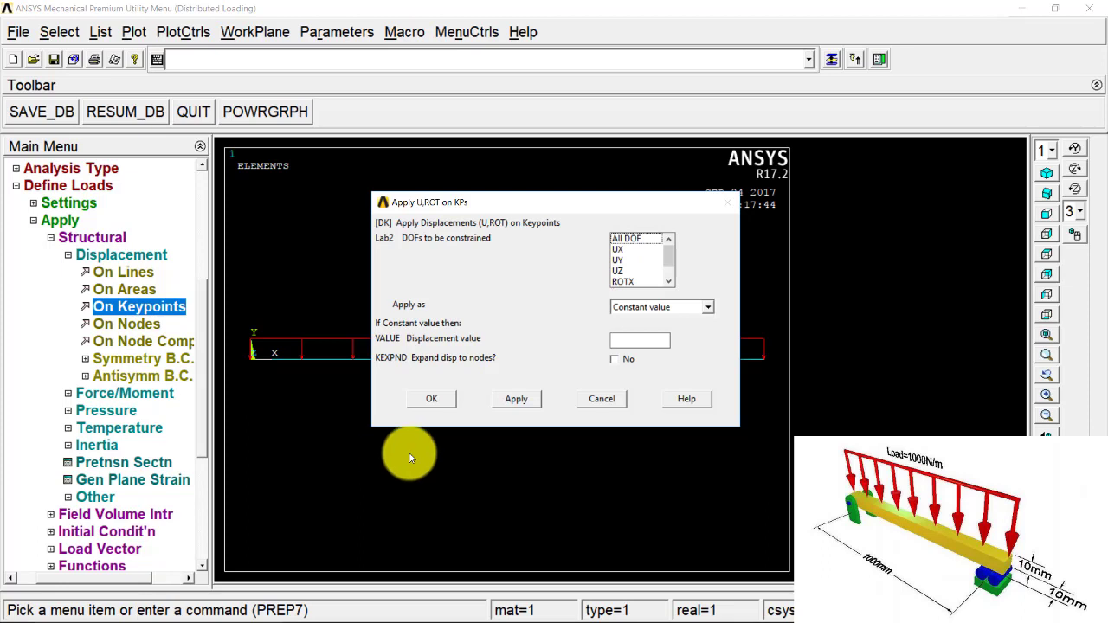
{"action": "left_click", "coordinate": [625, 249]}
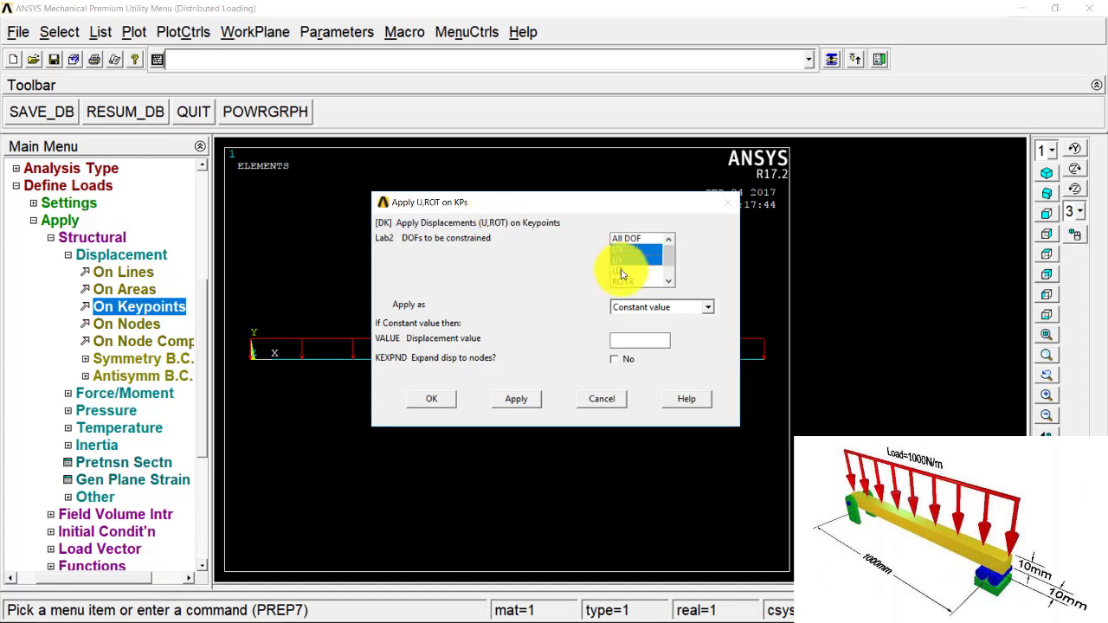
{"action": "left_click_drag", "start_coordinate": [622, 251], "coordinate": [637, 288]}
{"action": "left_click", "coordinate": [636, 284], "text": "shift"}
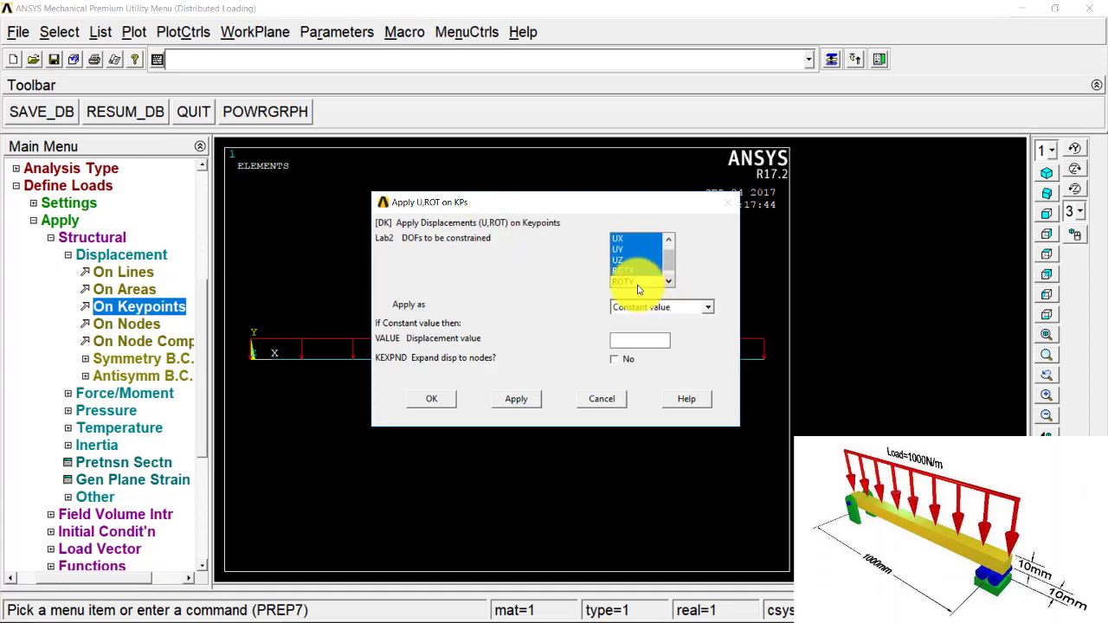
{"action": "left_click", "coordinate": [668, 283]}
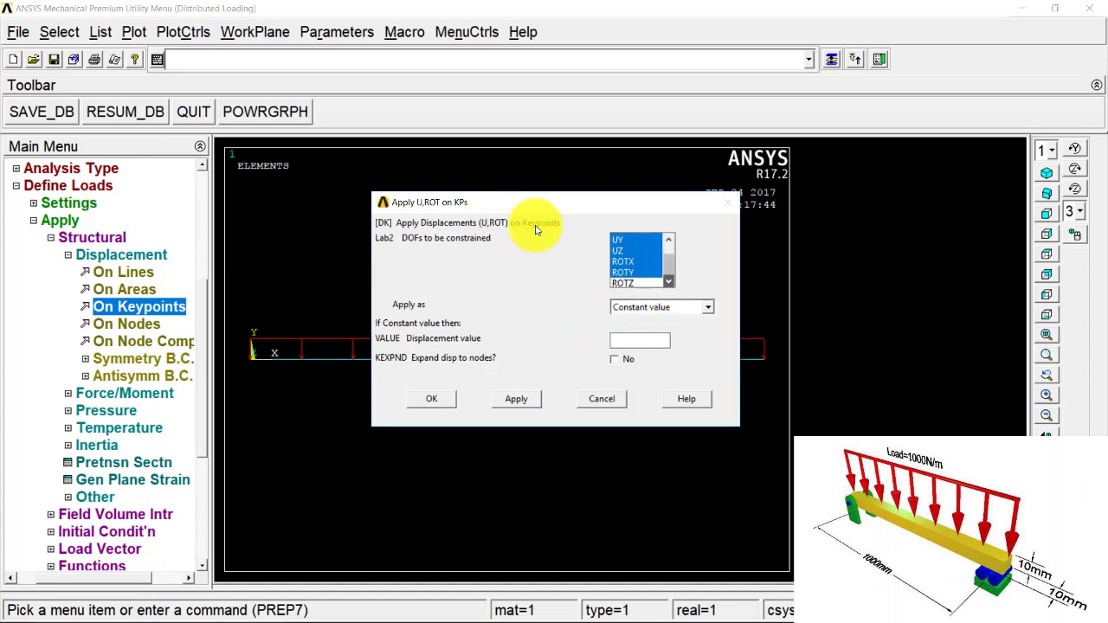
{"action": "left_click", "coordinate": [537, 399]}
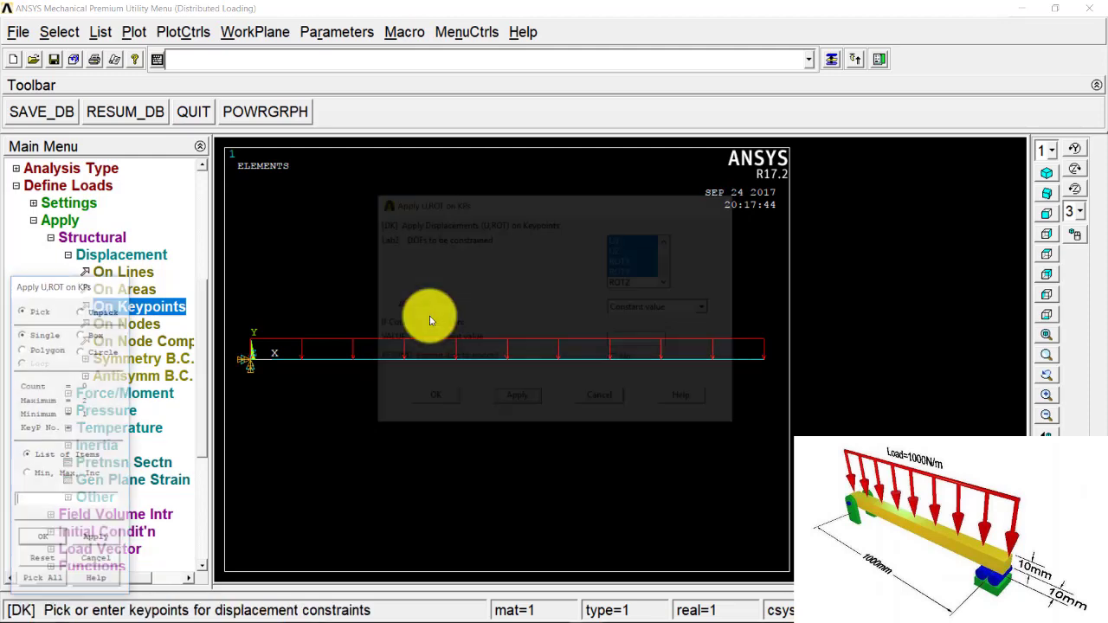
Restrain keypoint 2 in UY and UZ.
{"action": "left_click", "coordinate": [765, 363]}
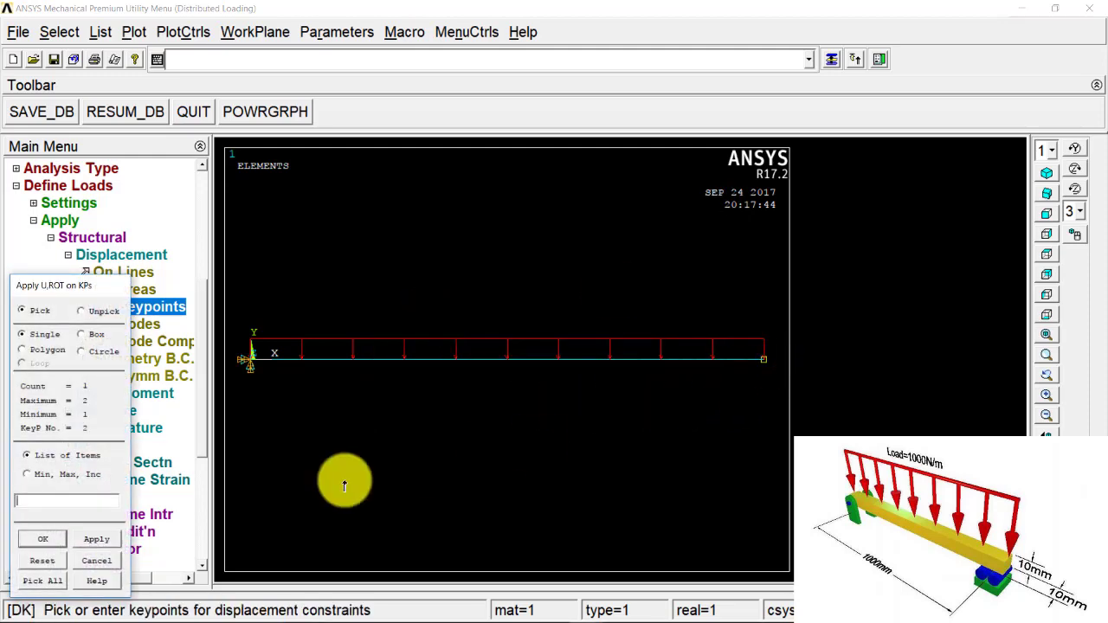
{"action": "left_click", "coordinate": [42, 538]}
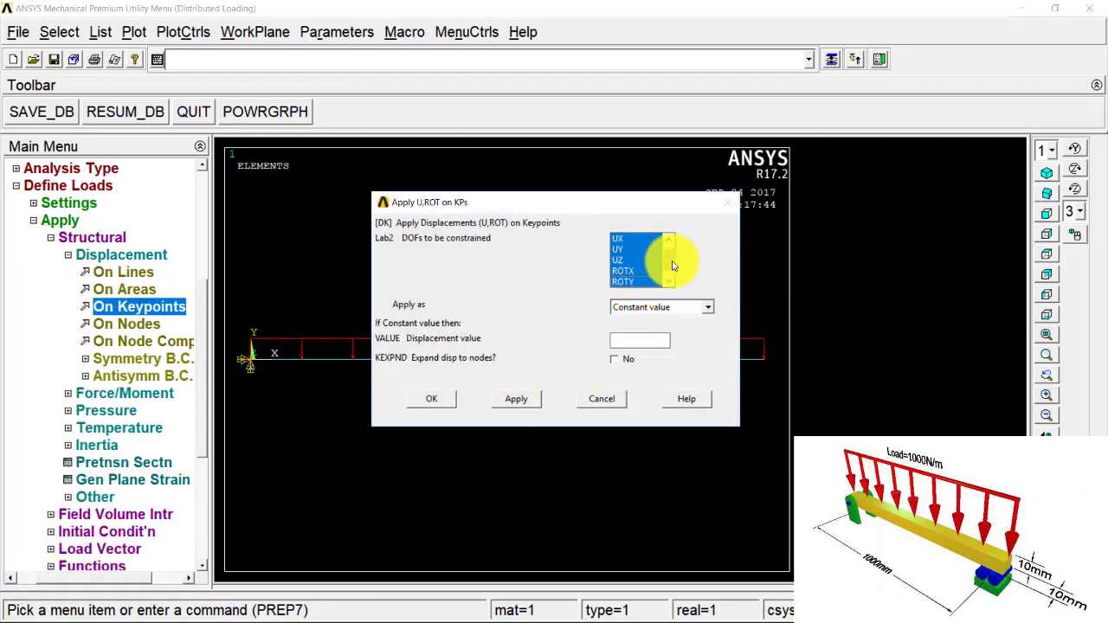
{"action": "scroll", "coordinate": [673, 262], "scroll_direction": "up", "scroll_amount": 1}
{"action": "scroll", "coordinate": [673, 263], "scroll_direction": "down", "scroll_amount": 2}
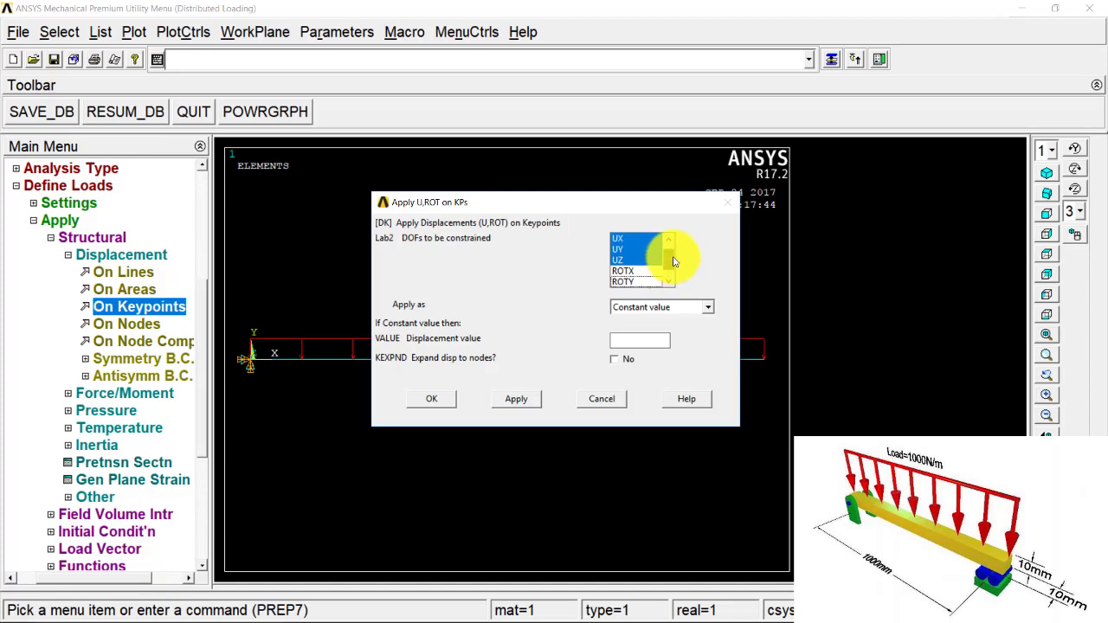
{"action": "scroll", "coordinate": [645, 256], "scroll_direction": "up", "scroll_amount": 1}
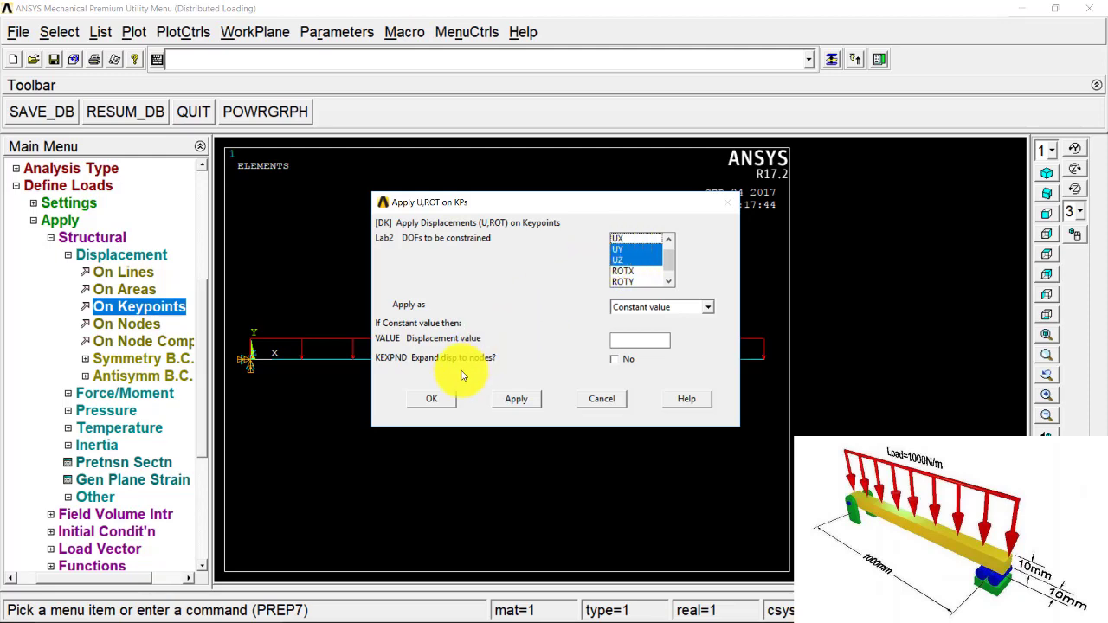
{"action": "left_click", "coordinate": [431, 398]}
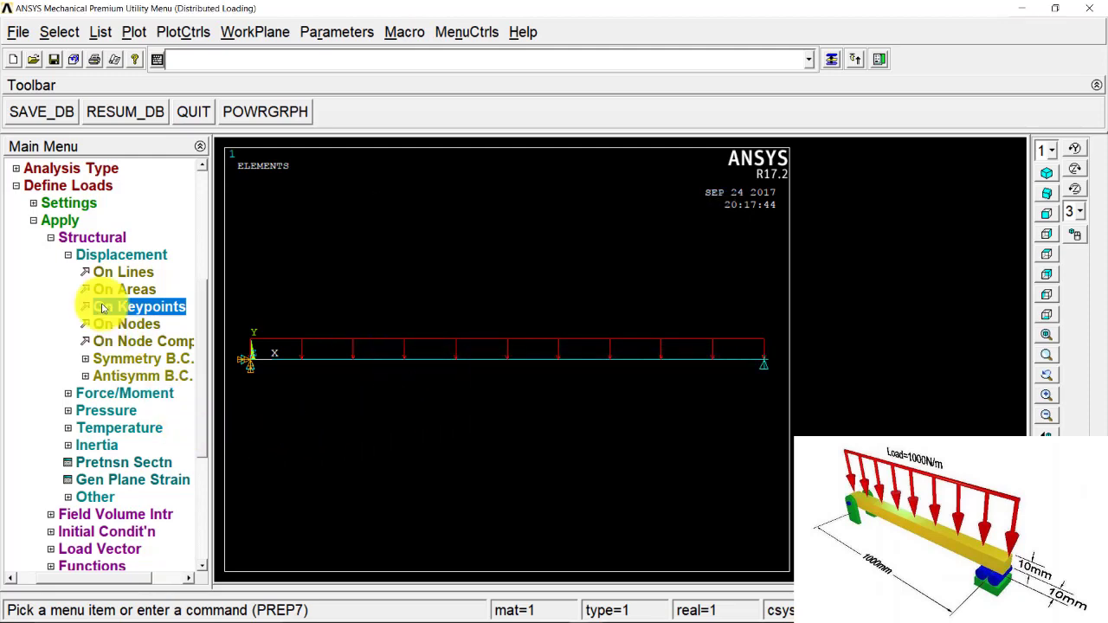
Save the model database with SAVE_DB.
{"action": "left_click", "coordinate": [54, 221]}
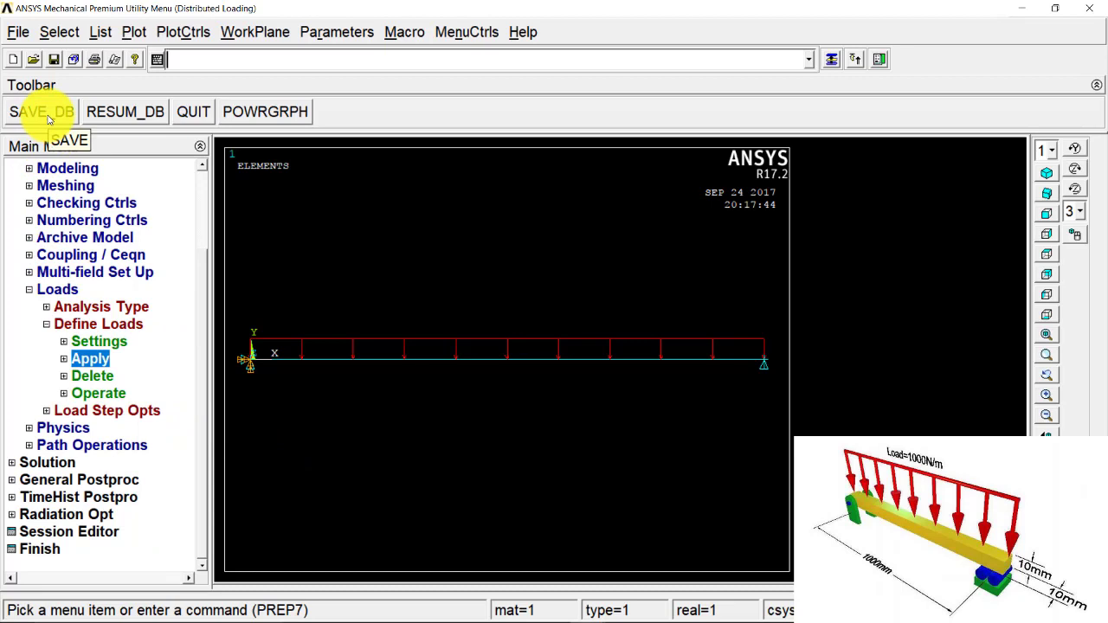
{"action": "left_click", "coordinate": [45, 113]}
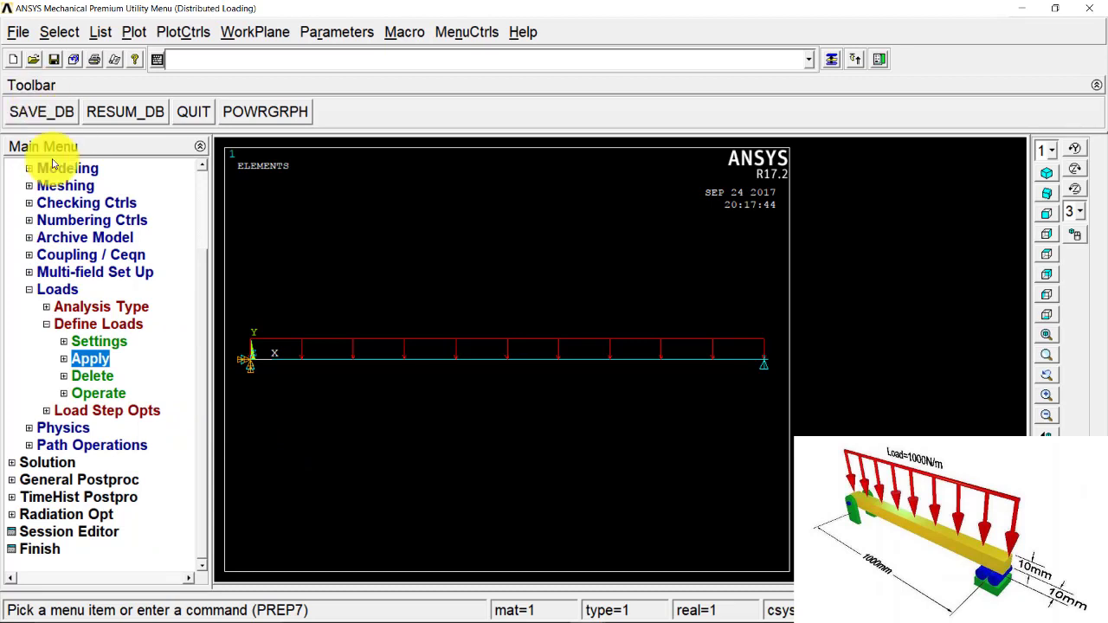
{"action": "left_click", "coordinate": [53, 289]}
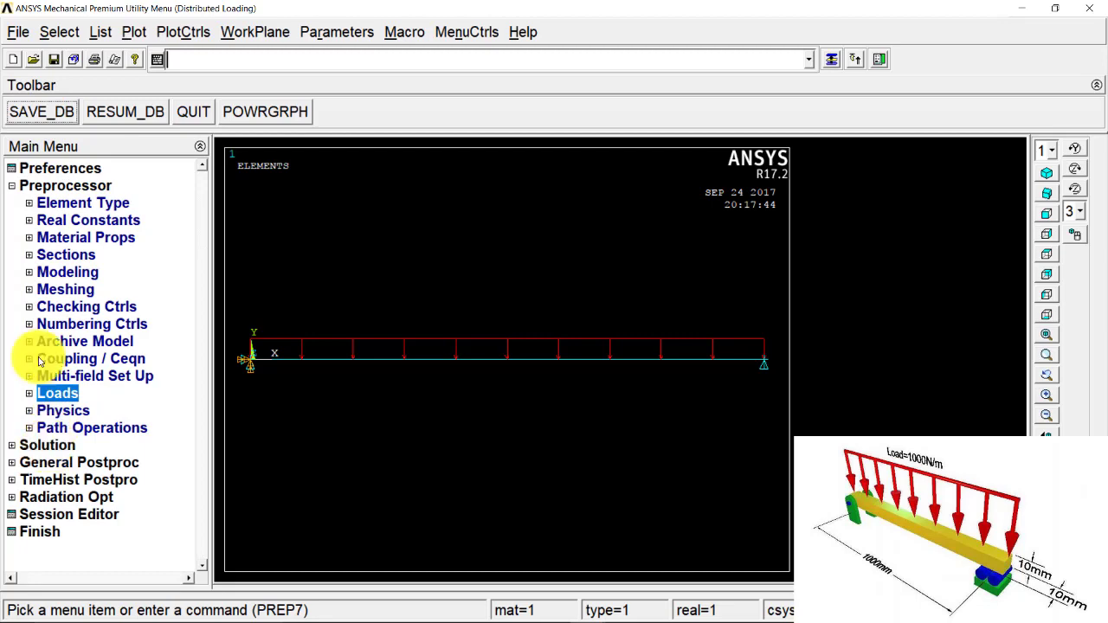
Solve the current load step, then close the solution-done note and /STATUS listing.
{"action": "left_click", "coordinate": [47, 445]}
{"action": "left_click", "coordinate": [55, 306]}
{"action": "left_click", "coordinate": [85, 324]}
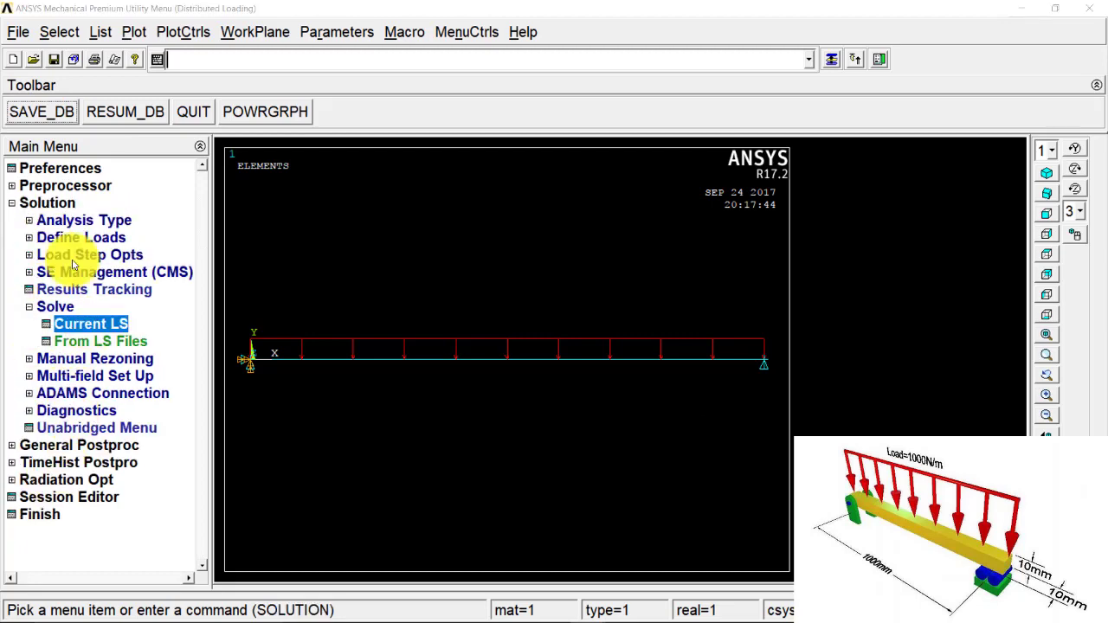
{"action": "left_click", "coordinate": [554, 395]}
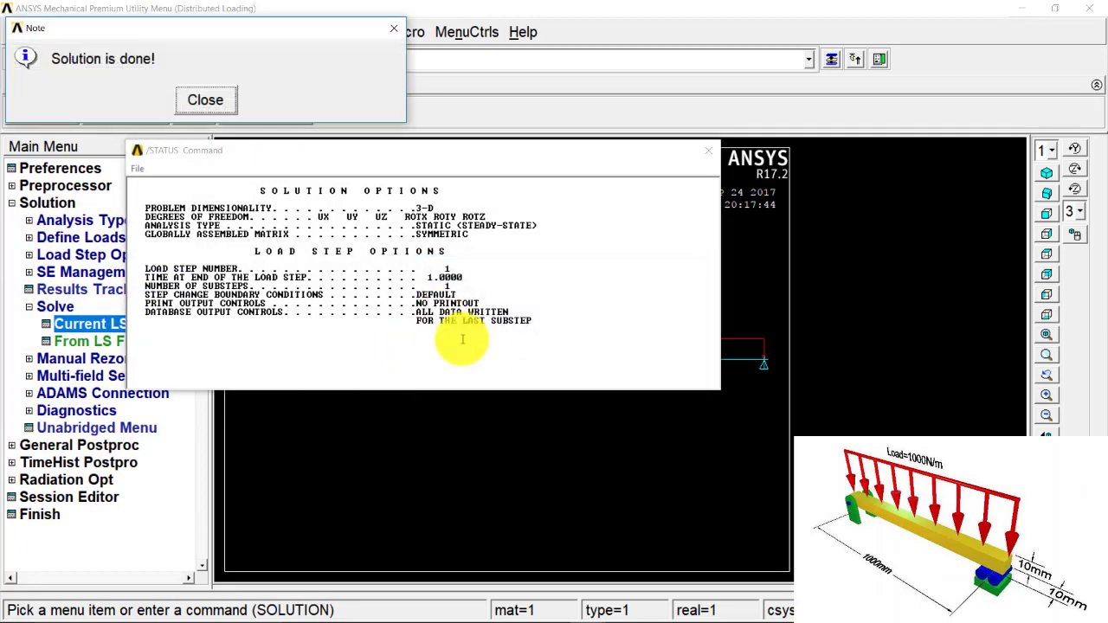
{"action": "left_click", "coordinate": [206, 100]}
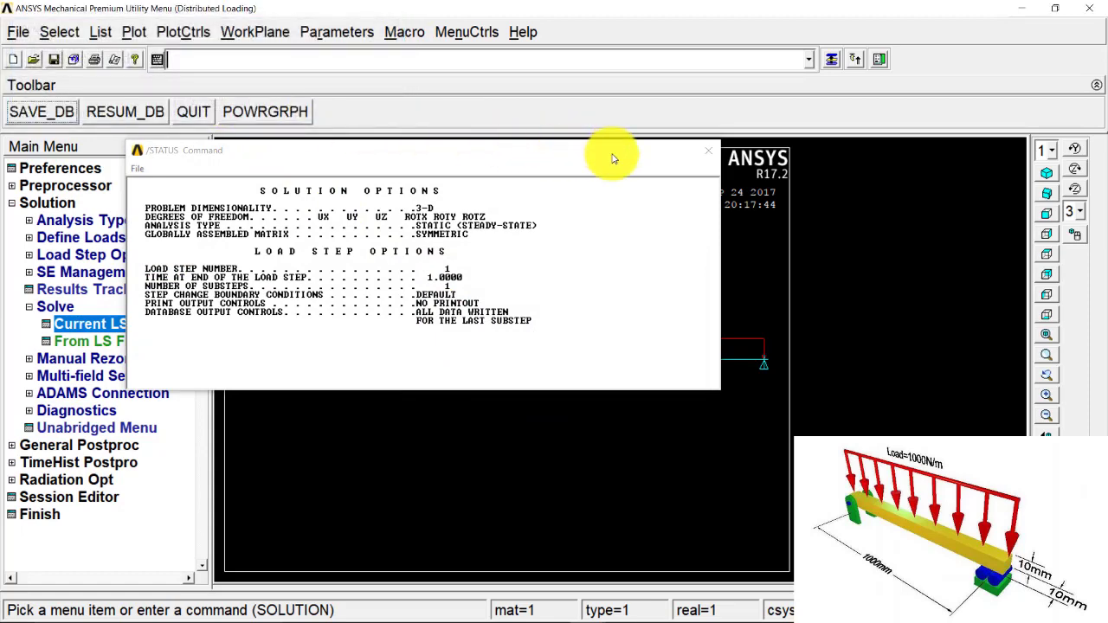
{"action": "left_click", "coordinate": [709, 151]}
Plot the deformed shape as Def + undeformed, showing DMX 77.0149.
{"action": "left_click", "coordinate": [130, 444]}
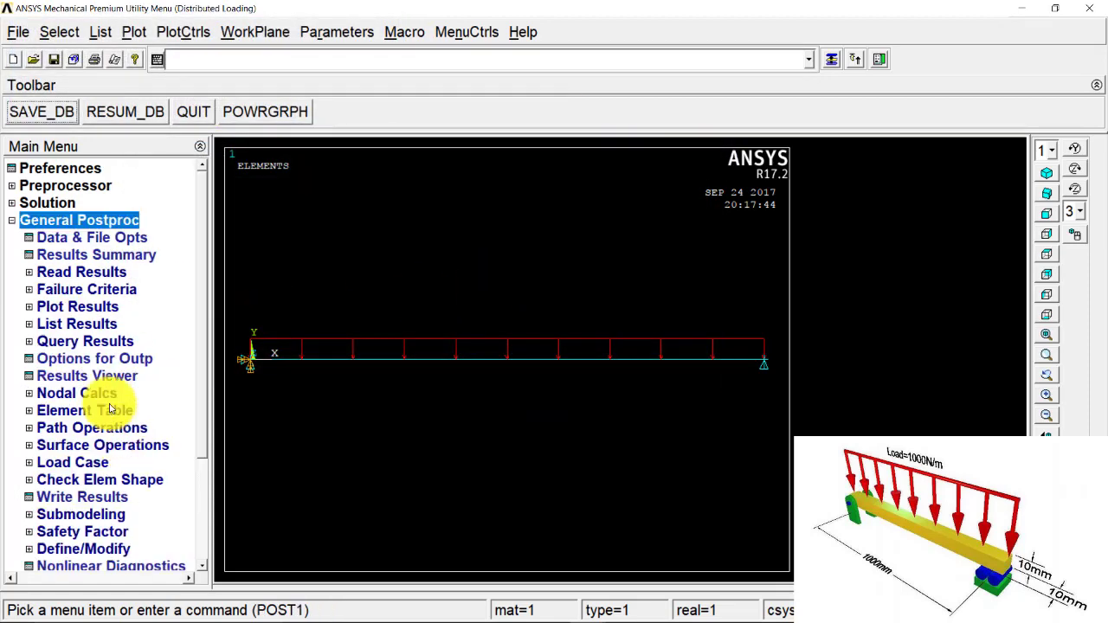
{"action": "left_click", "coordinate": [91, 305]}
{"action": "left_click", "coordinate": [97, 324]}
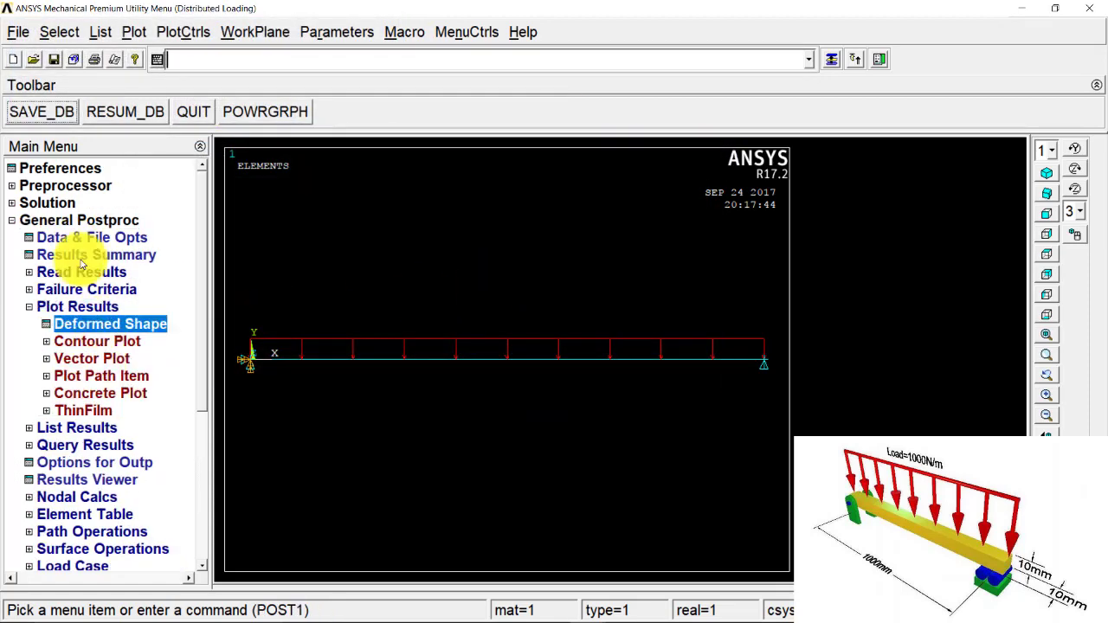
{"action": "left_click", "coordinate": [644, 306]}
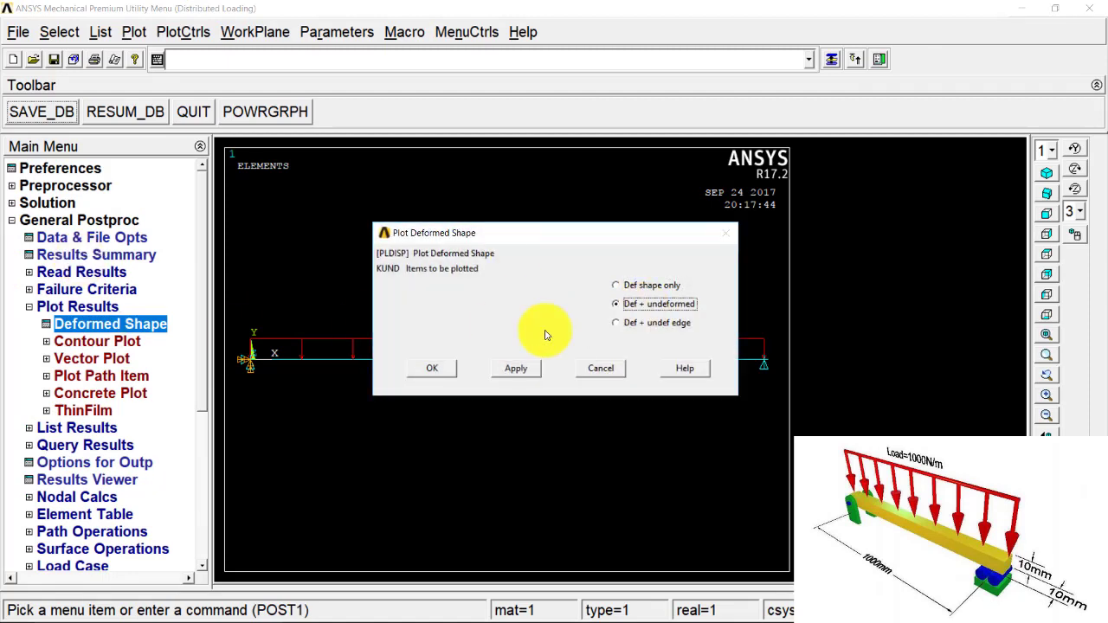
{"action": "left_click", "coordinate": [442, 368]}
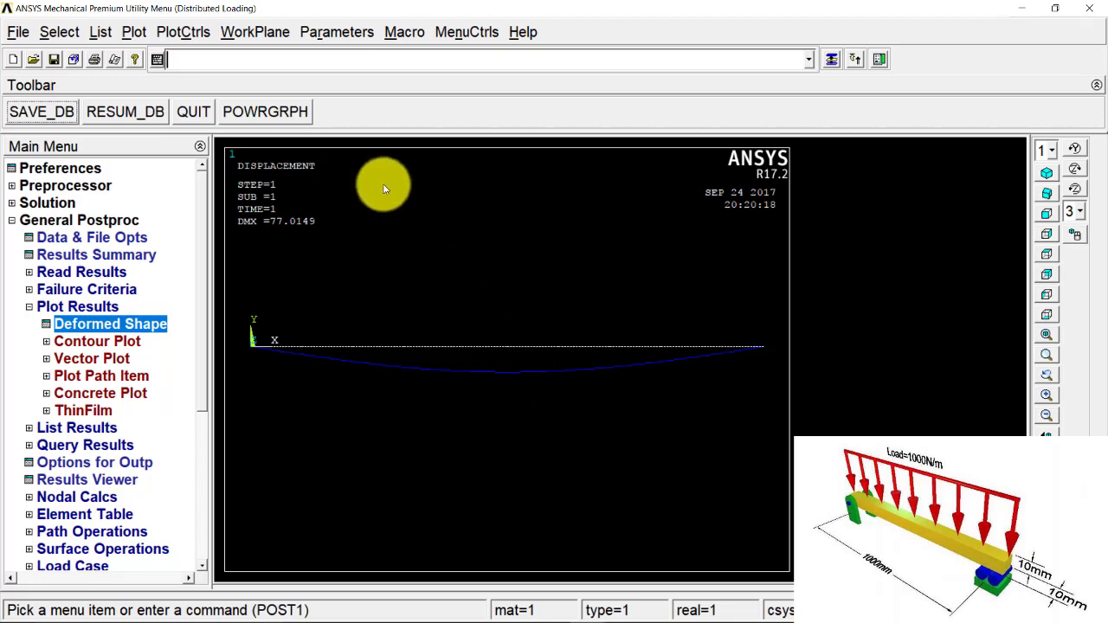
Turn /ESHAPE element shape display On and replot the beam with its real cross-section.
{"action": "left_click", "coordinate": [164, 31]}
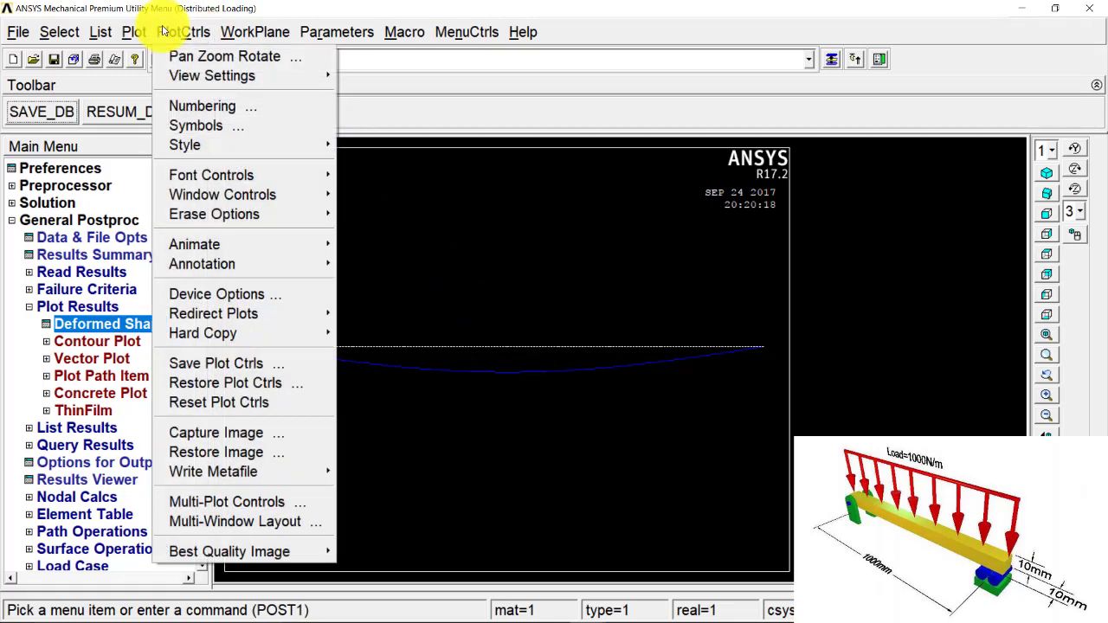
{"action": "mouse_move", "coordinate": [255, 145]}
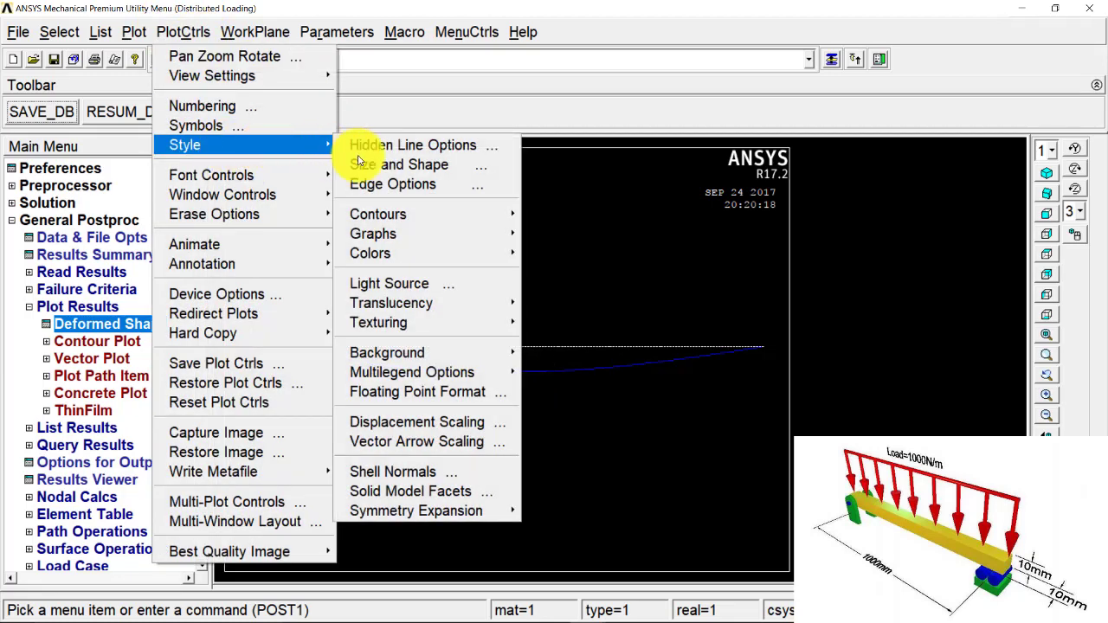
{"action": "left_click", "coordinate": [417, 164]}
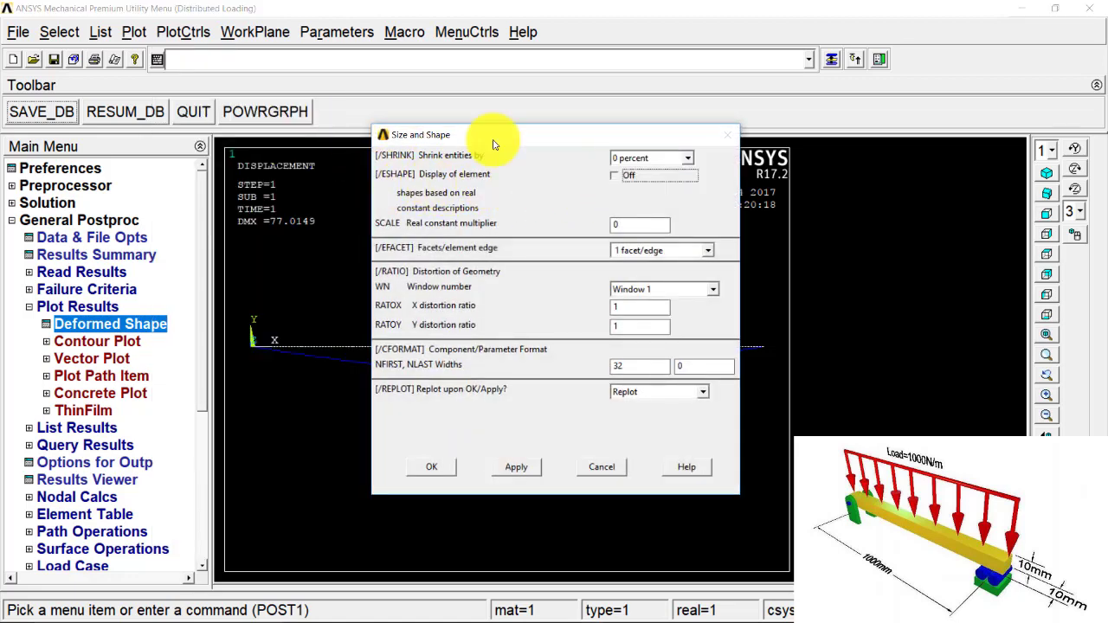
{"action": "left_click", "coordinate": [614, 175]}
{"action": "key", "text": "Return"}
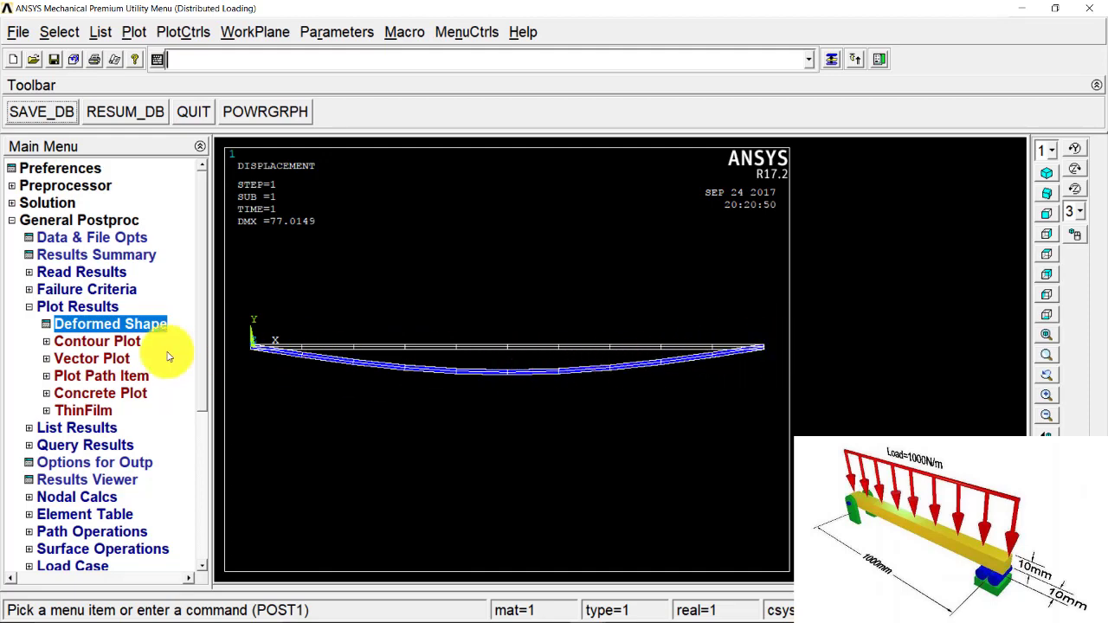
{"action": "left_click", "coordinate": [121, 342]}
Plot the von Mises (SEQV) nodal stress contour, peaking at 735.
{"action": "left_click", "coordinate": [106, 359]}
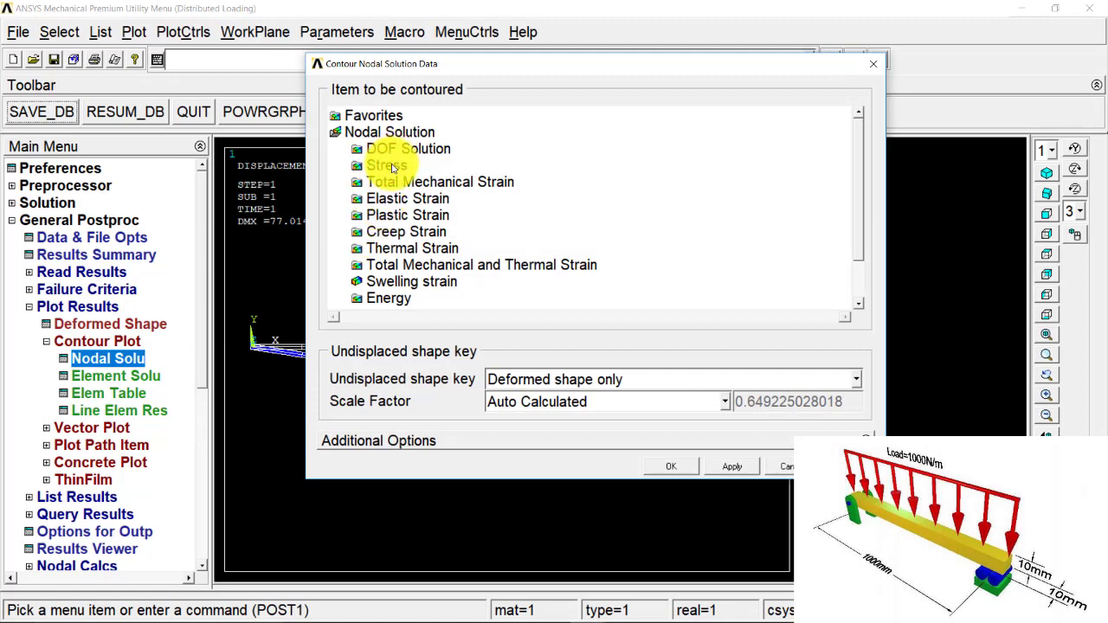
{"action": "left_click", "coordinate": [392, 167]}
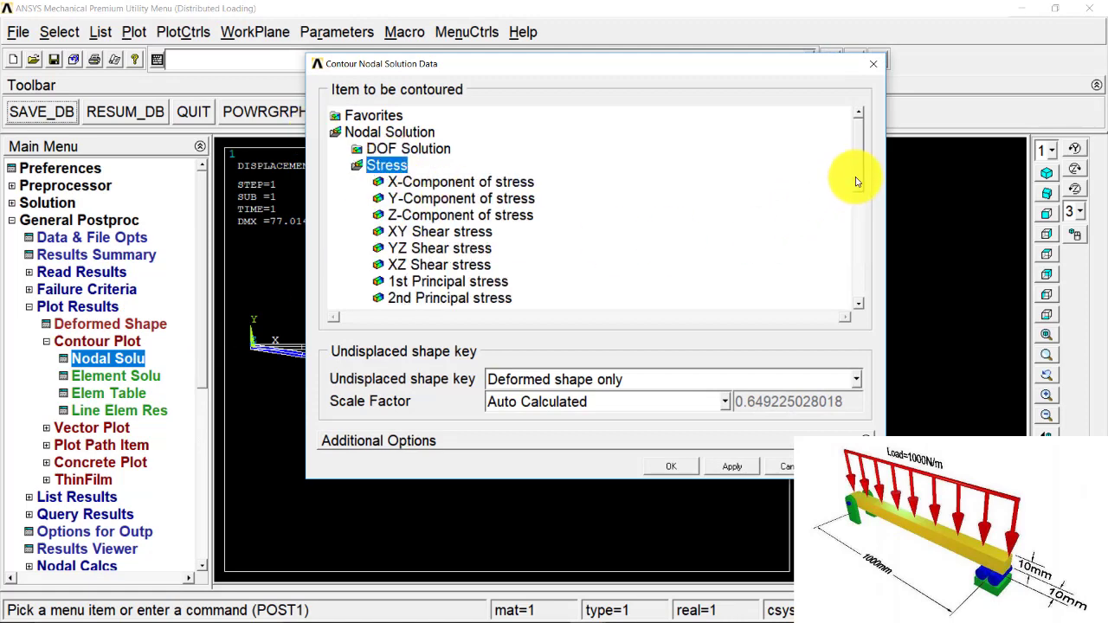
{"action": "left_click_drag", "start_coordinate": [857, 179], "coordinate": [863, 218]}
{"action": "left_click", "coordinate": [440, 265]}
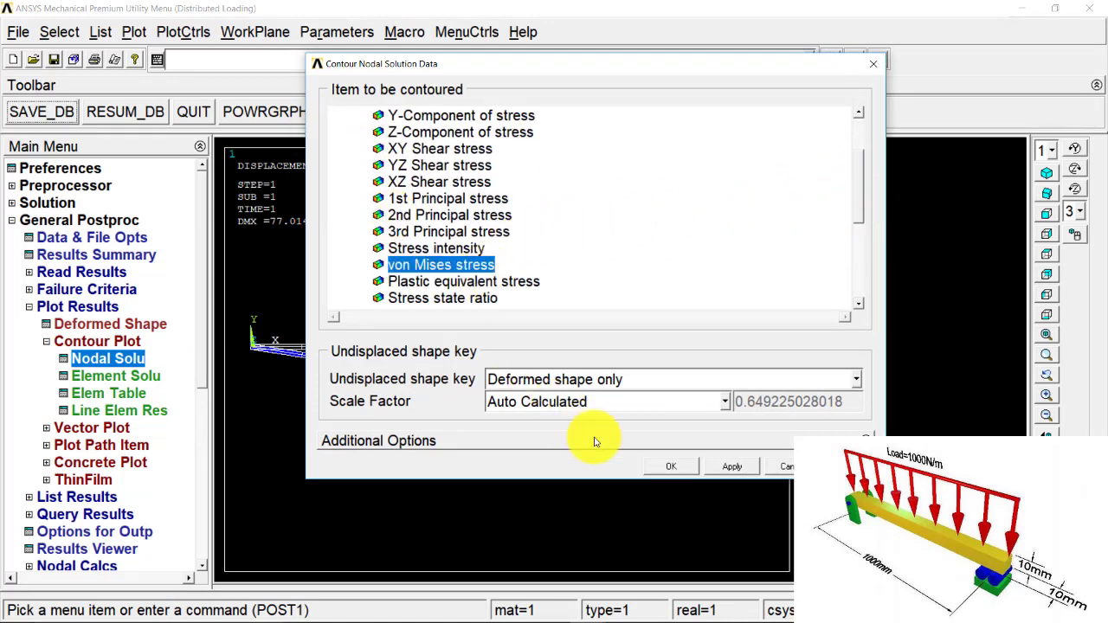
{"action": "left_click", "coordinate": [671, 467]}
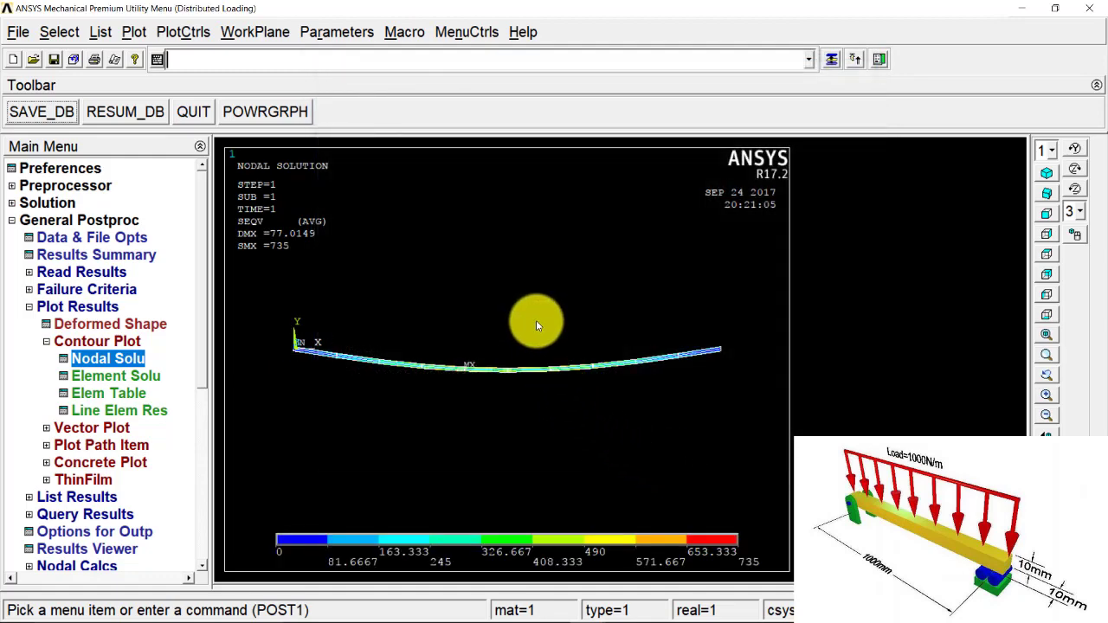
Orbit and zoom the stressed beam, then return it to the front view.
{"action": "left_click", "coordinate": [1075, 234]}
{"action": "middle_click_drag", "start_coordinate": [644, 258], "coordinate": [522, 402]}
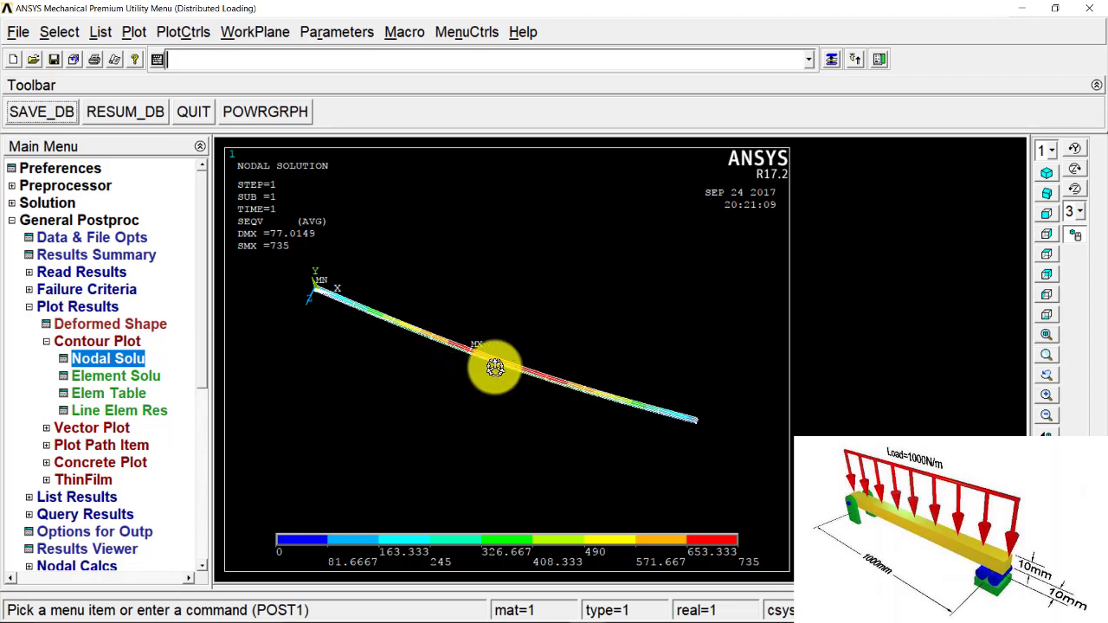
{"action": "scroll", "coordinate": [366, 314], "scroll_direction": "up", "scroll_amount": 5}
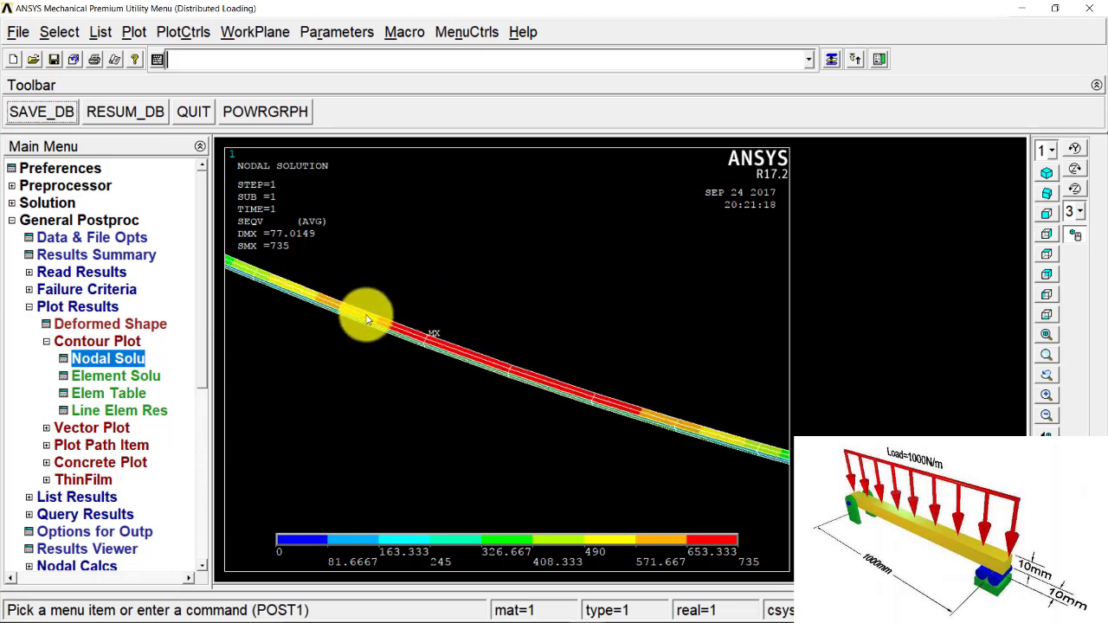
{"action": "scroll", "coordinate": [365, 318], "scroll_direction": "up", "scroll_amount": 1}
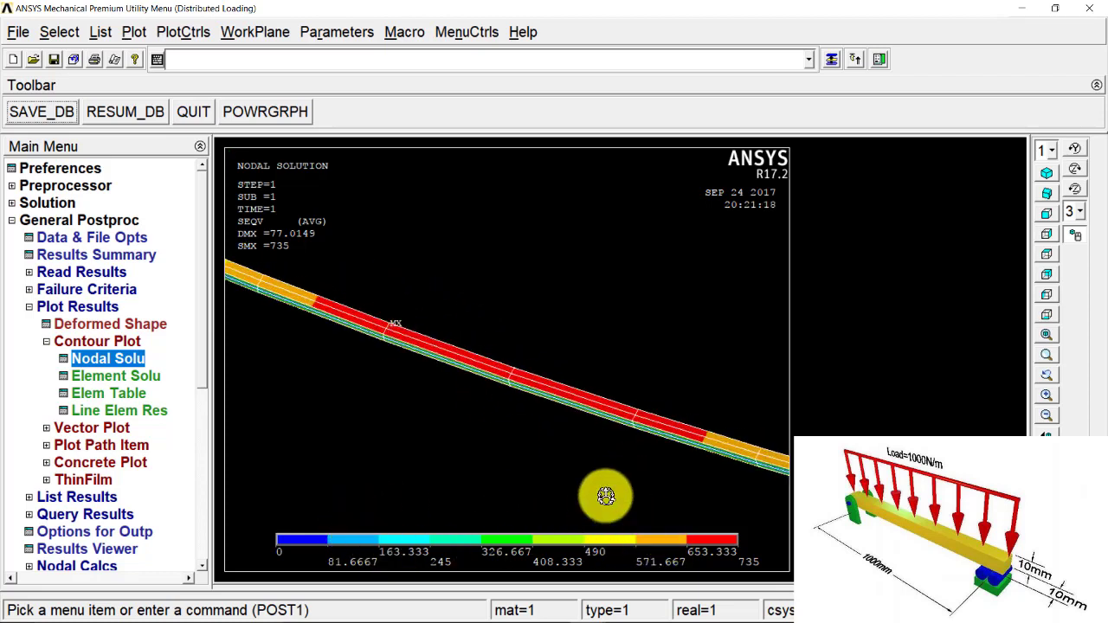
{"action": "scroll", "coordinate": [548, 394], "scroll_direction": "down", "scroll_amount": 4}
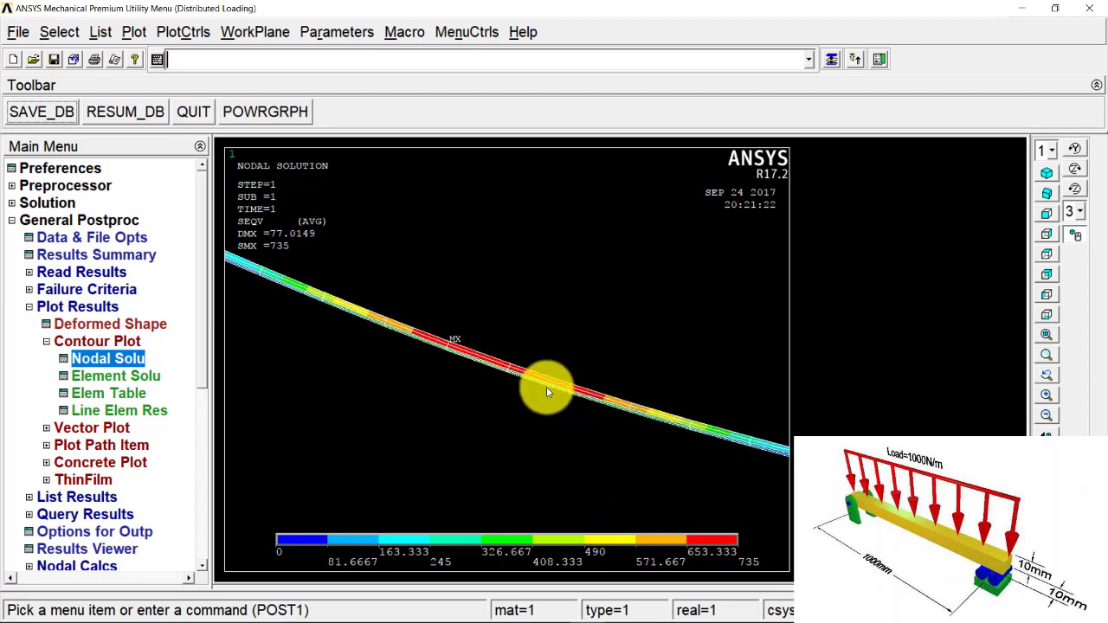
{"action": "scroll", "coordinate": [547, 394], "scroll_direction": "down", "scroll_amount": 1}
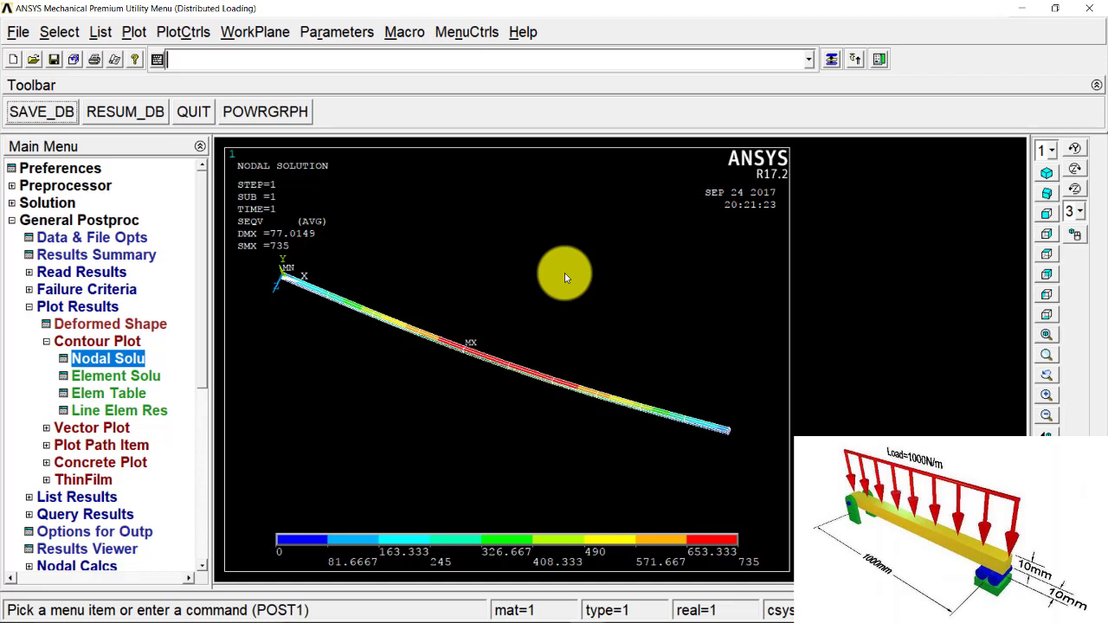
{"action": "left_click", "coordinate": [1048, 214]}
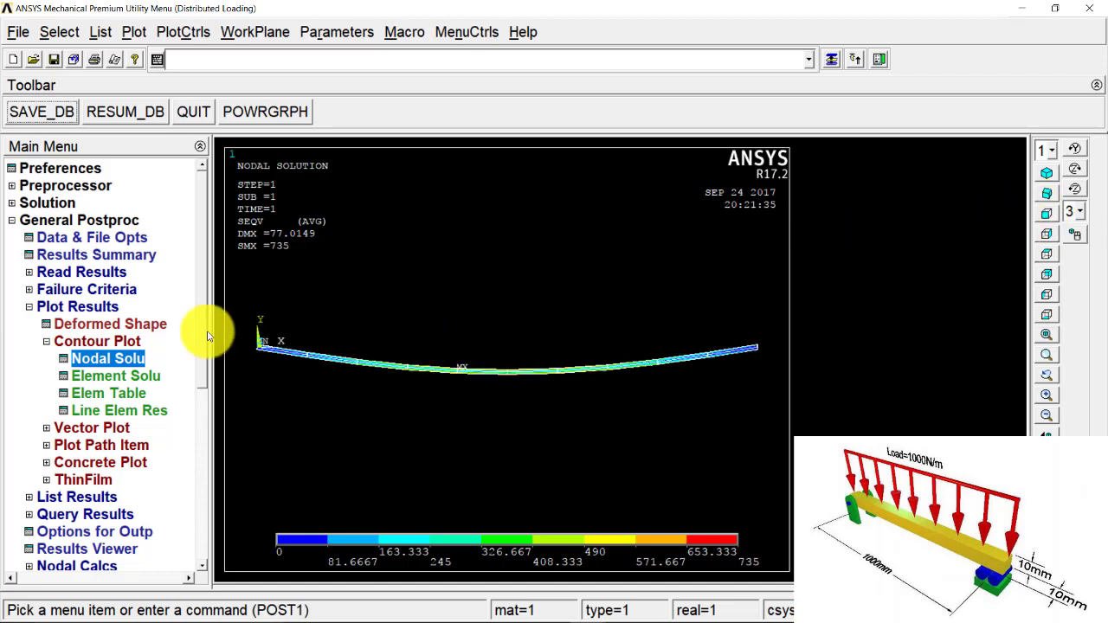
{"action": "left_click", "coordinate": [60, 307]}
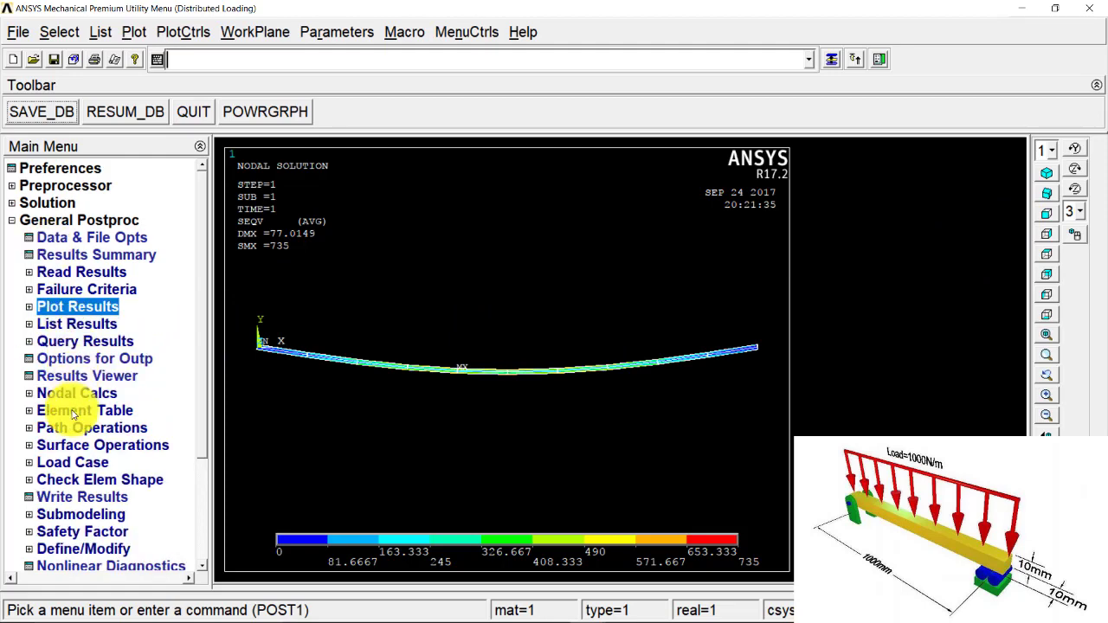
Define element table item SFDI as SMISC sequence 6.
{"action": "left_click", "coordinate": [74, 412]}
{"action": "left_click", "coordinate": [76, 429]}
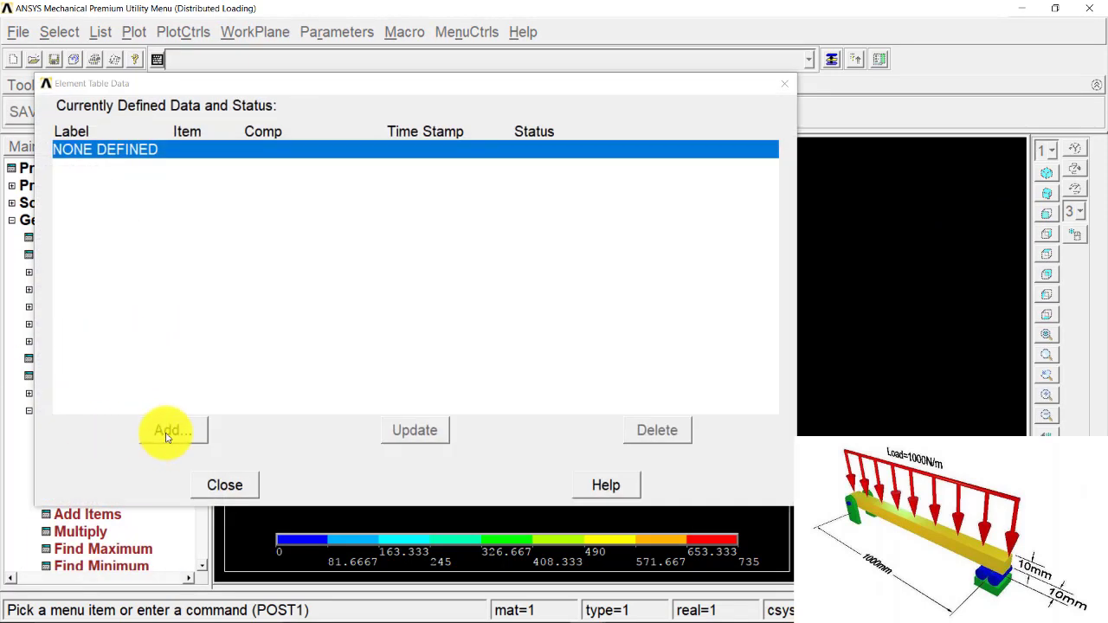
{"action": "left_click", "coordinate": [169, 430]}
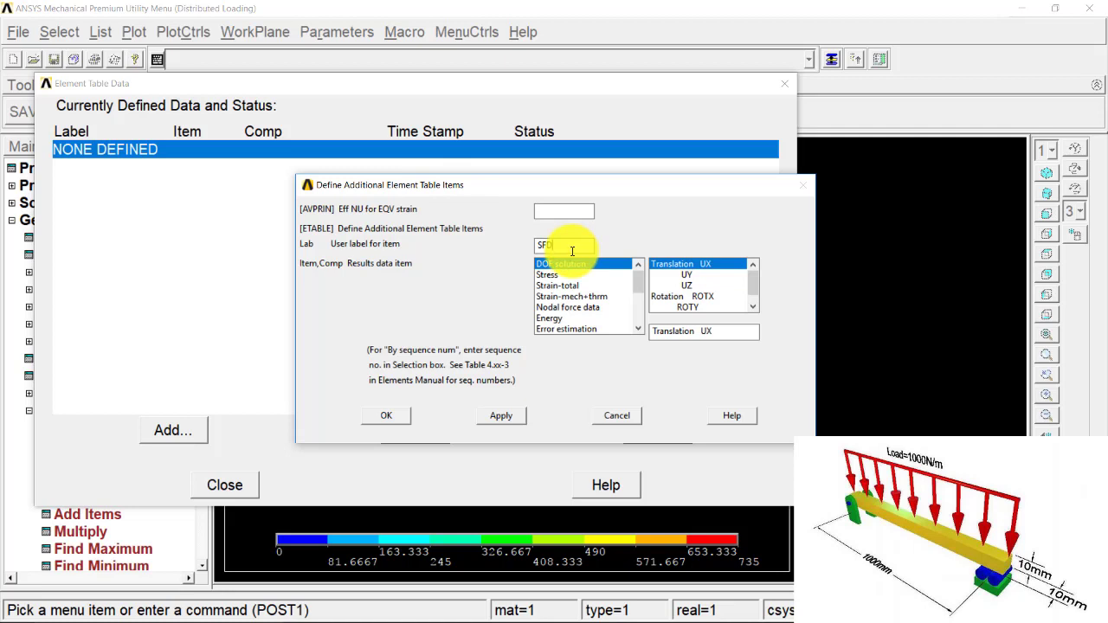
{"action": "left_click", "coordinate": [572, 252]}
{"action": "type", "text": "SFDi"}
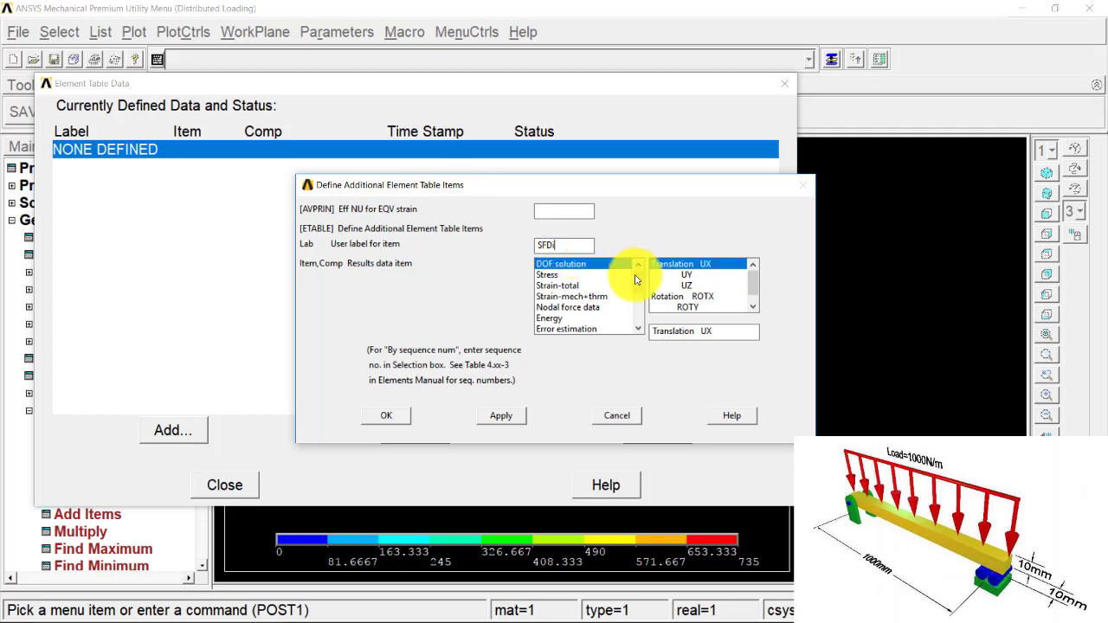
{"action": "scroll", "coordinate": [638, 329], "scroll_direction": "down", "scroll_amount": 3}
{"action": "left_click", "coordinate": [588, 329]}
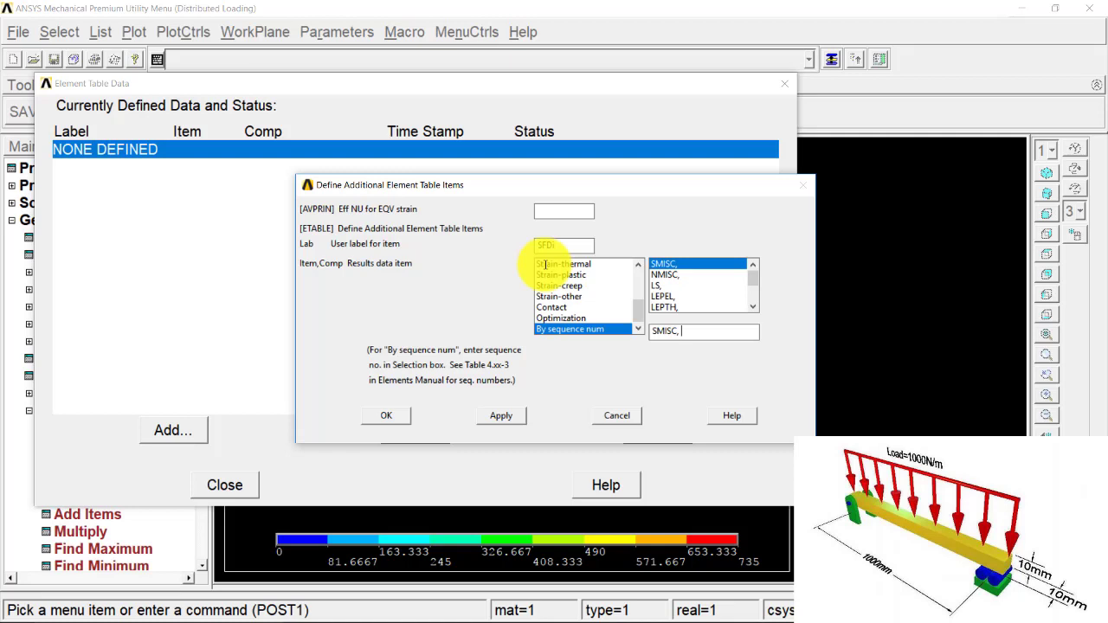
{"action": "type", "text": "6"}
{"action": "left_click", "coordinate": [500, 416]}
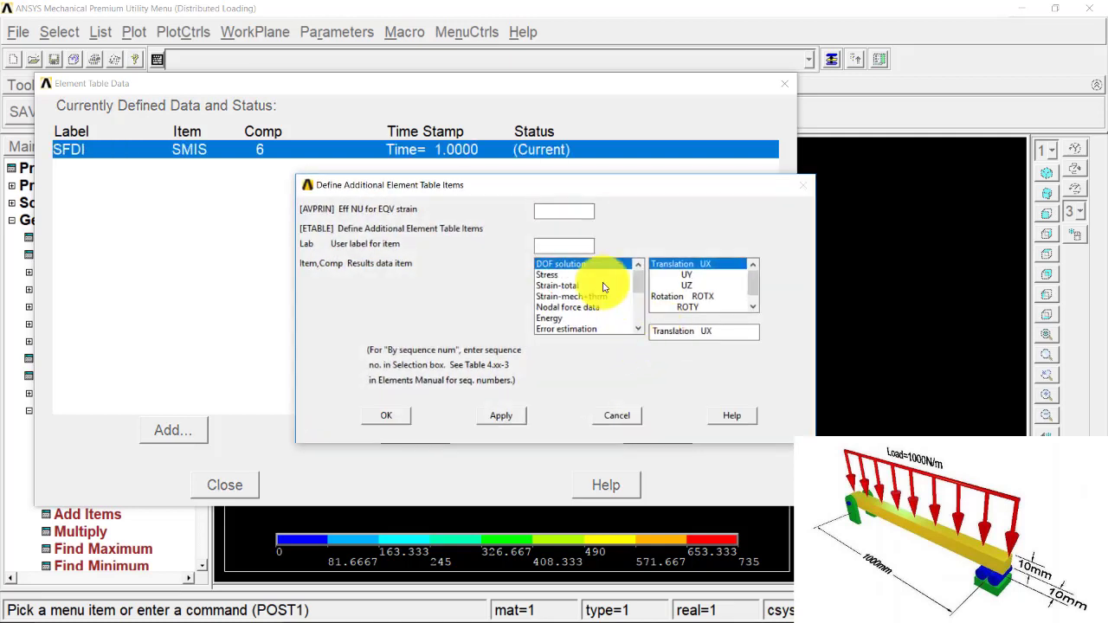
Add element table item SFDJ as SMISC sequence 19.
{"action": "left_click", "coordinate": [586, 246]}
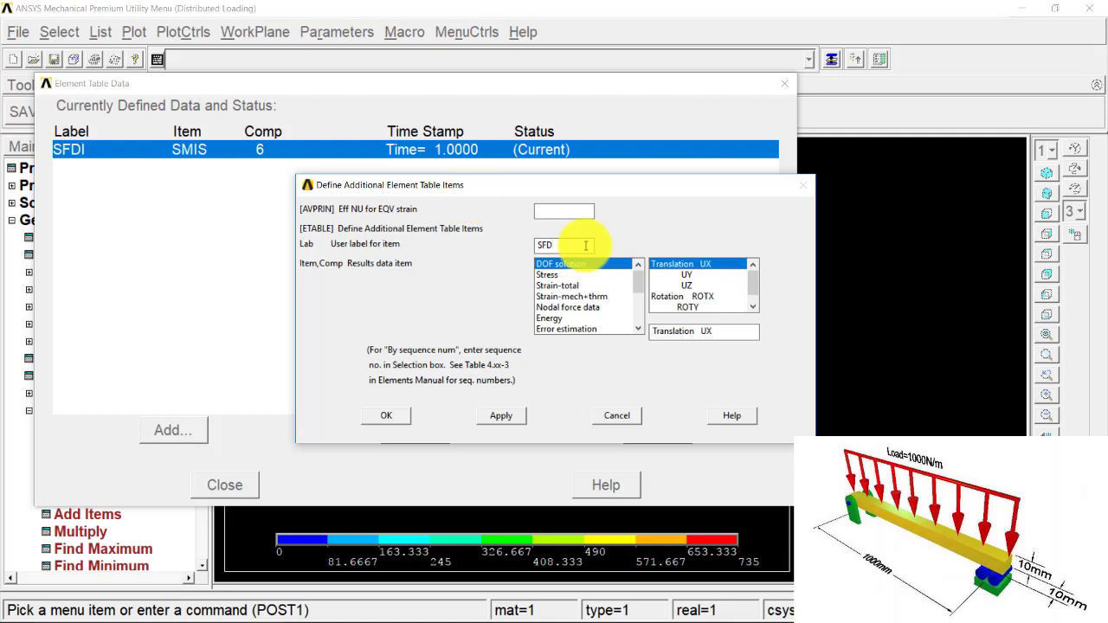
{"action": "left_click_drag", "start_coordinate": [638, 275], "coordinate": [614, 337]}
{"action": "left_click", "coordinate": [589, 329]}
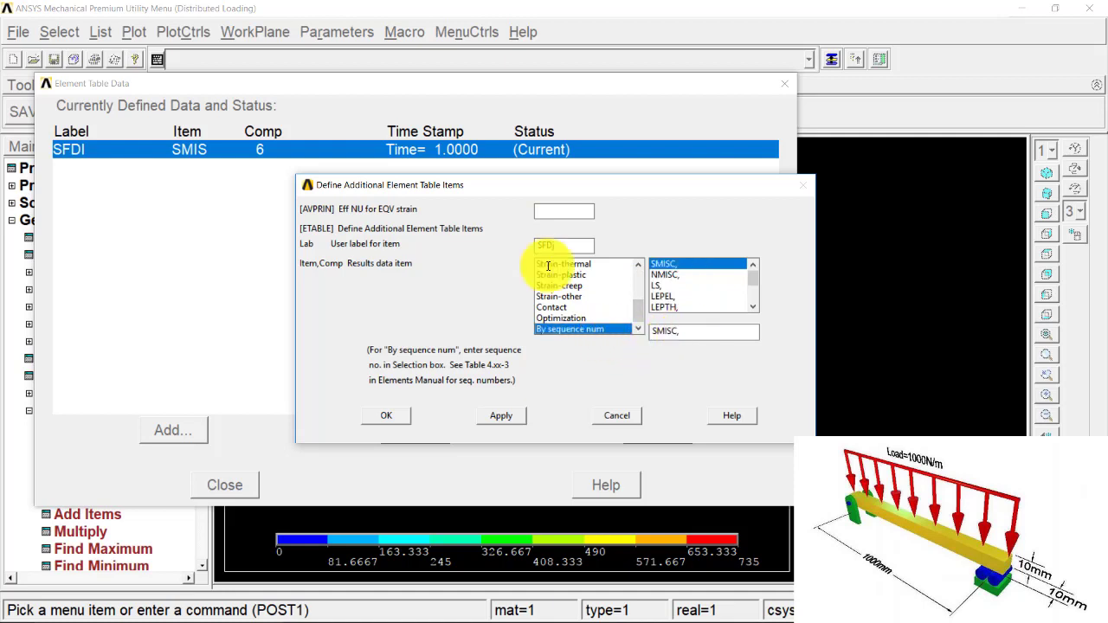
{"action": "left_click", "coordinate": [691, 338]}
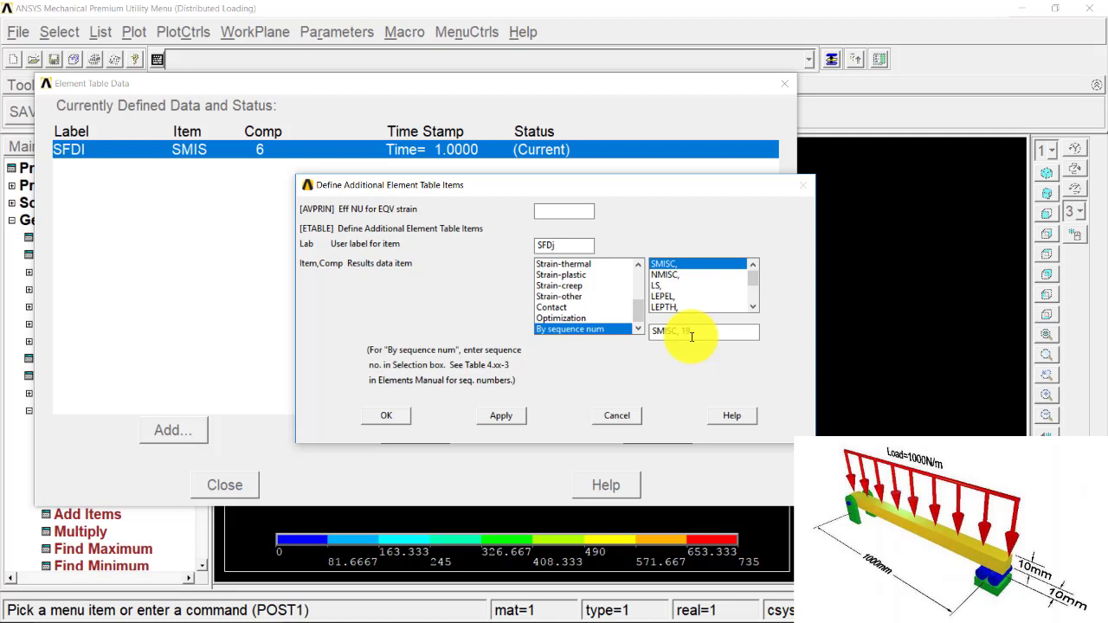
{"action": "left_click", "coordinate": [508, 417]}
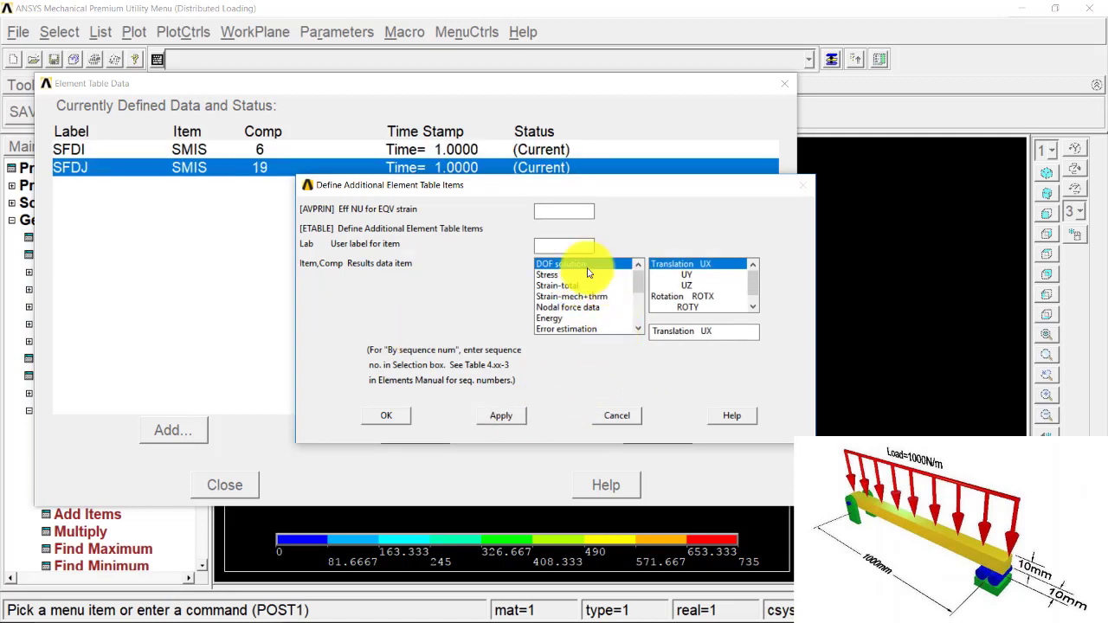
Add element table item BMI as SMISC sequence 3.
{"action": "left_click", "coordinate": [554, 245]}
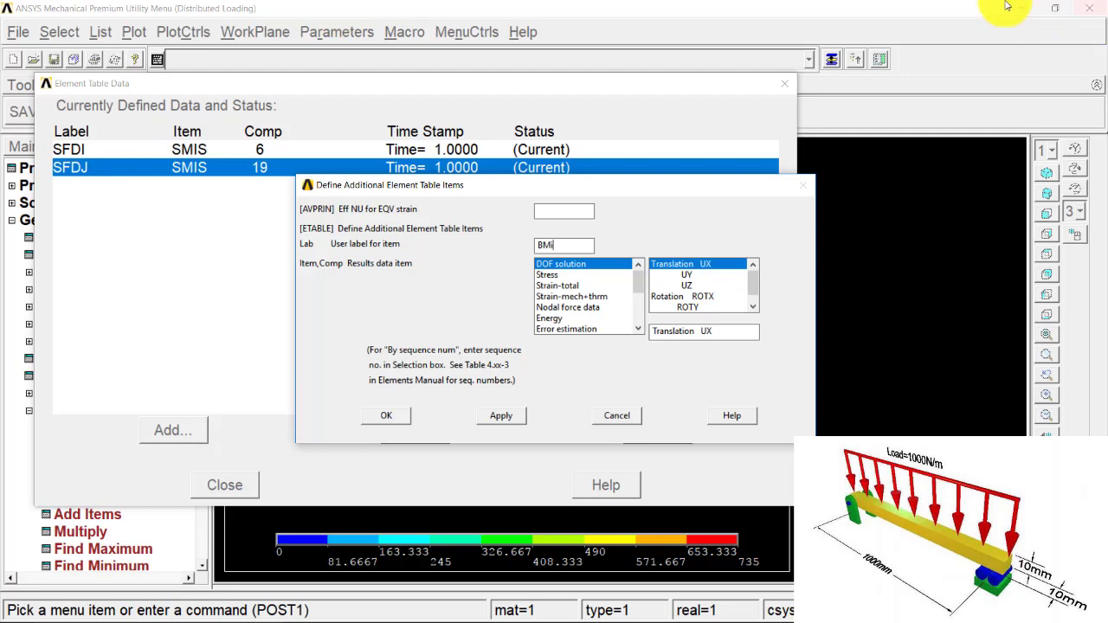
{"action": "scroll", "coordinate": [628, 294], "scroll_direction": "down", "scroll_amount": 3}
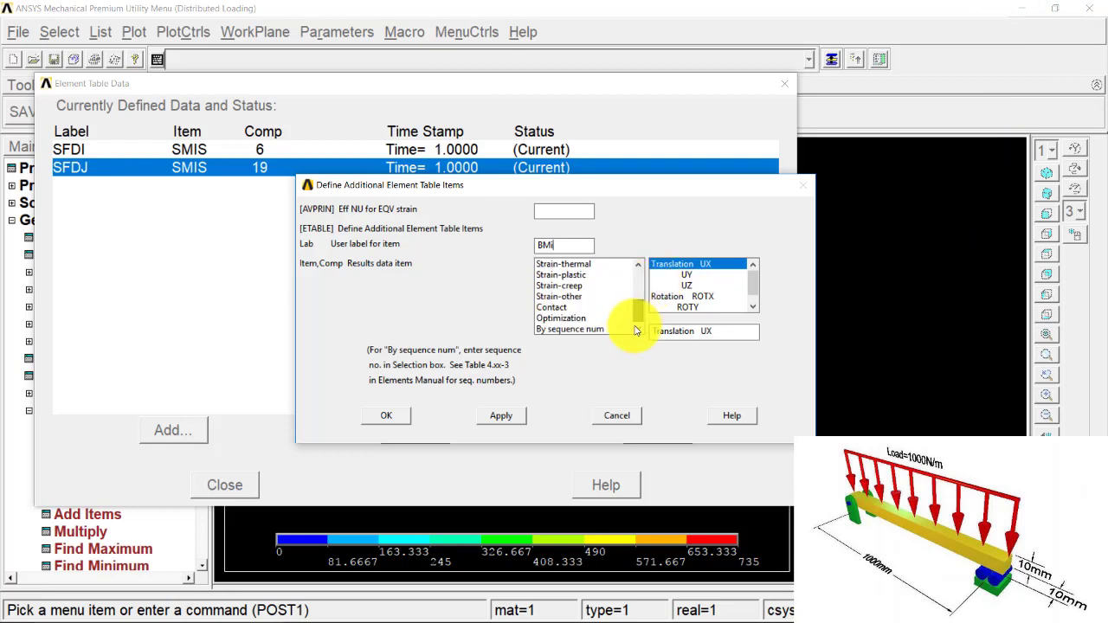
{"action": "left_click", "coordinate": [606, 329]}
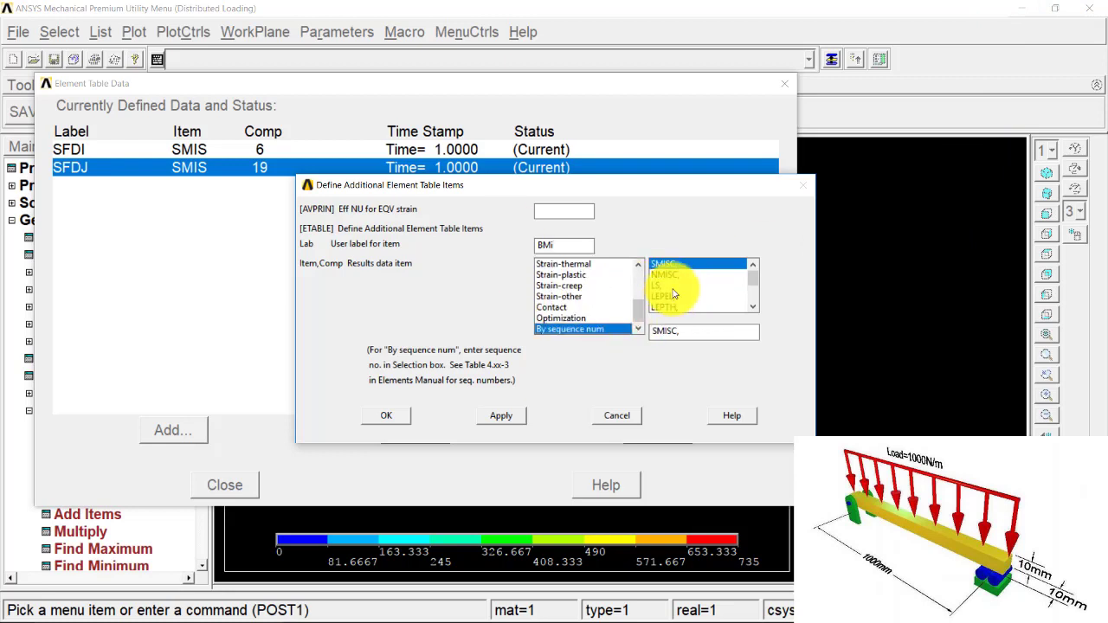
{"action": "left_click", "coordinate": [682, 332]}
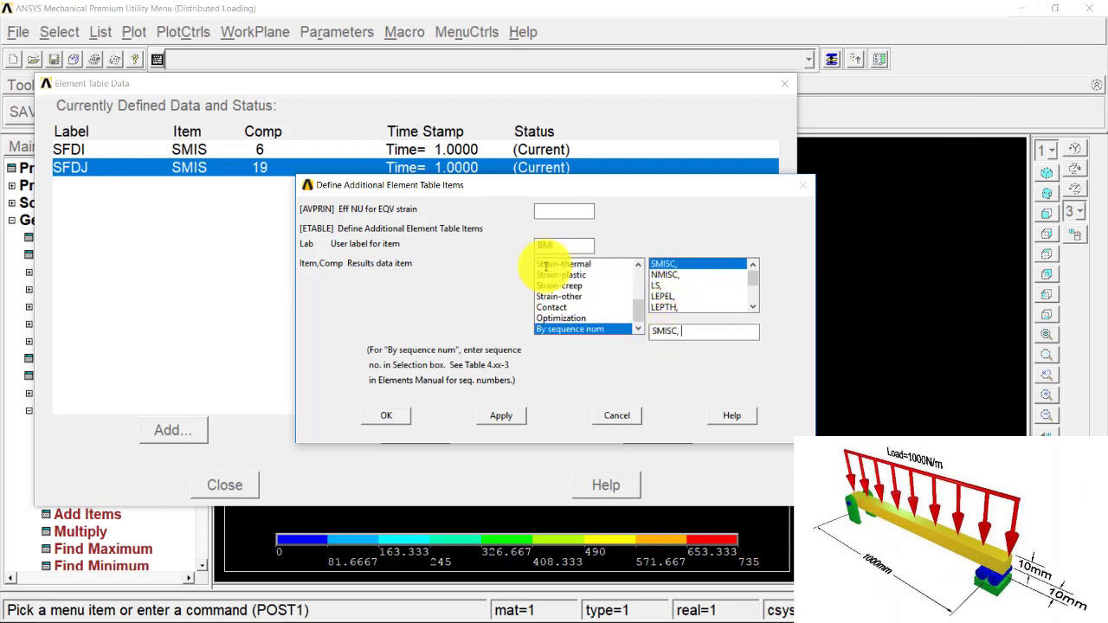
{"action": "type", "text": "3"}
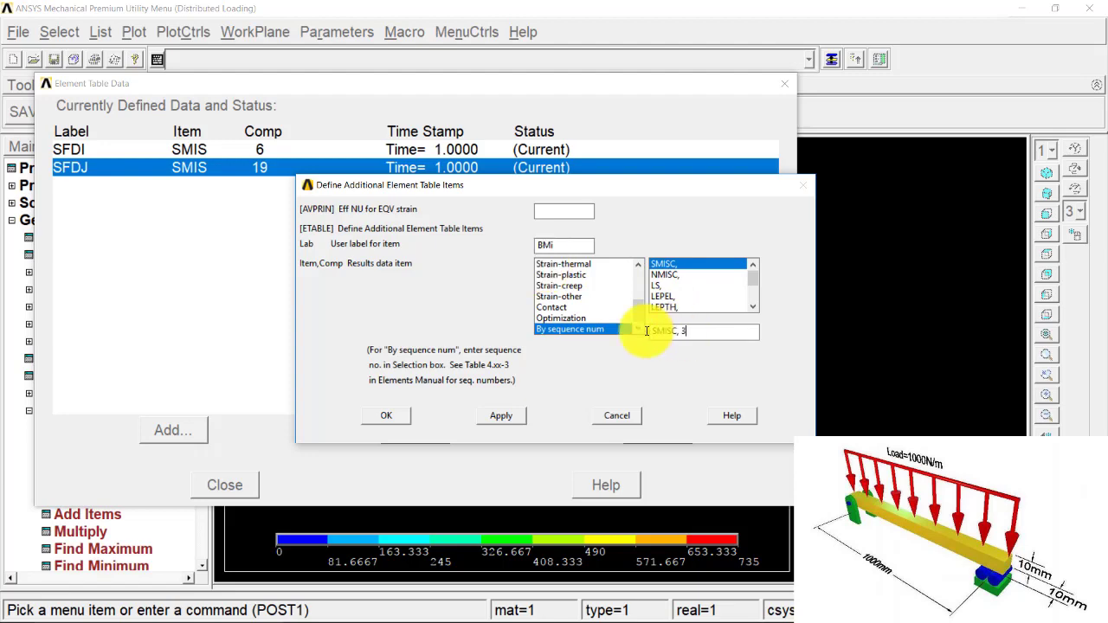
{"action": "left_click", "coordinate": [501, 416]}
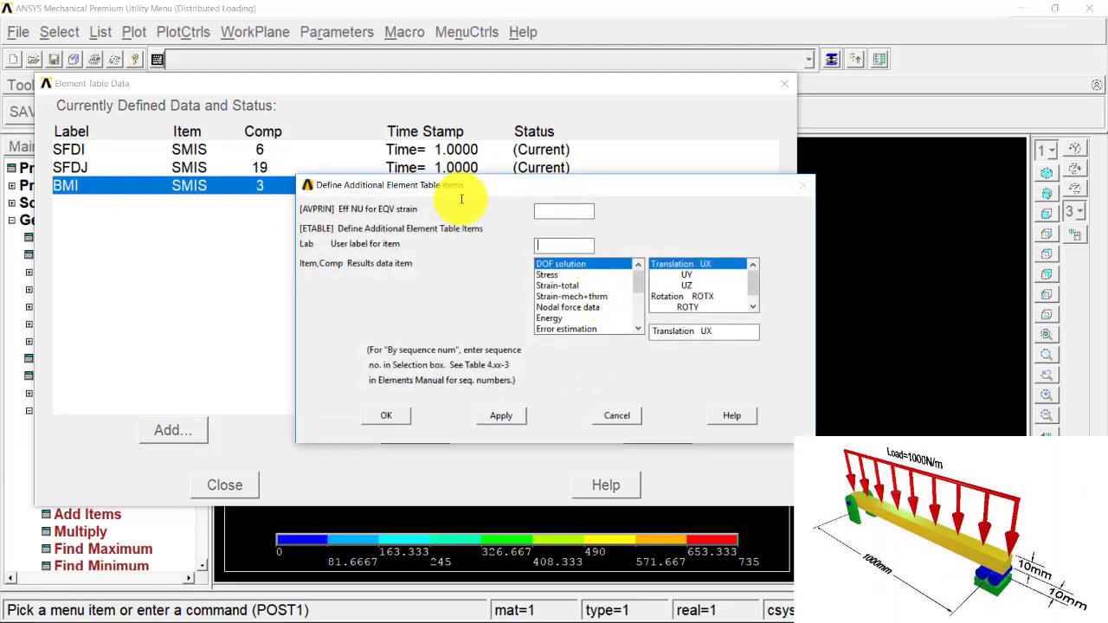
Add element table item BMJ as SMISC sequence 16.
{"action": "left_click", "coordinate": [573, 248]}
{"action": "type", "text": "BM"}
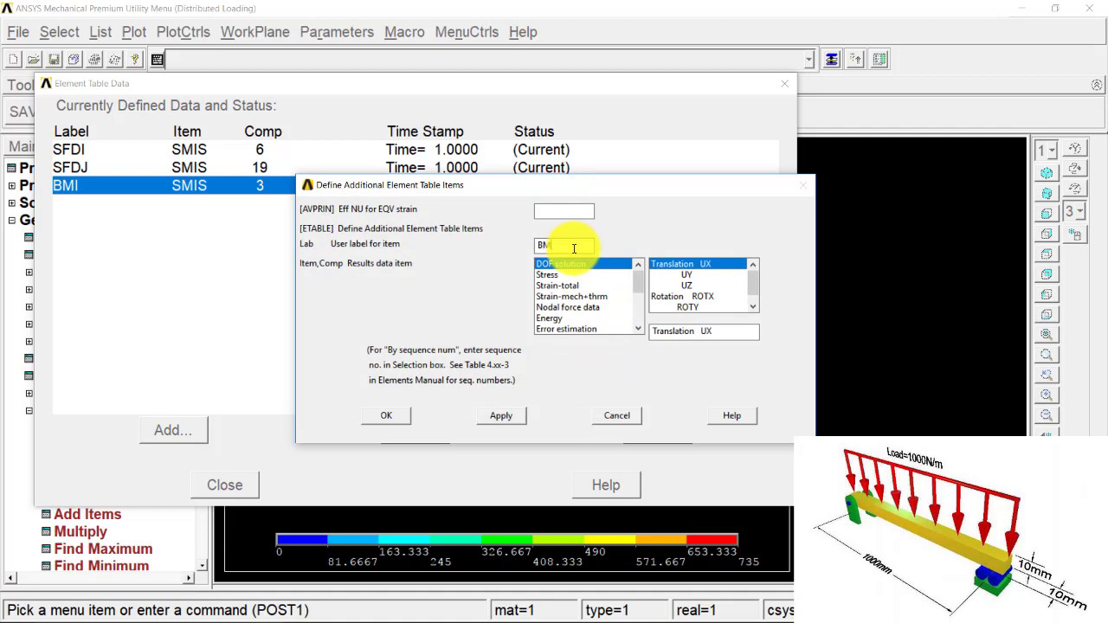
{"action": "type", "text": "j"}
{"action": "scroll", "coordinate": [638, 307], "scroll_direction": "down", "scroll_amount": 3}
{"action": "left_click", "coordinate": [618, 330]}
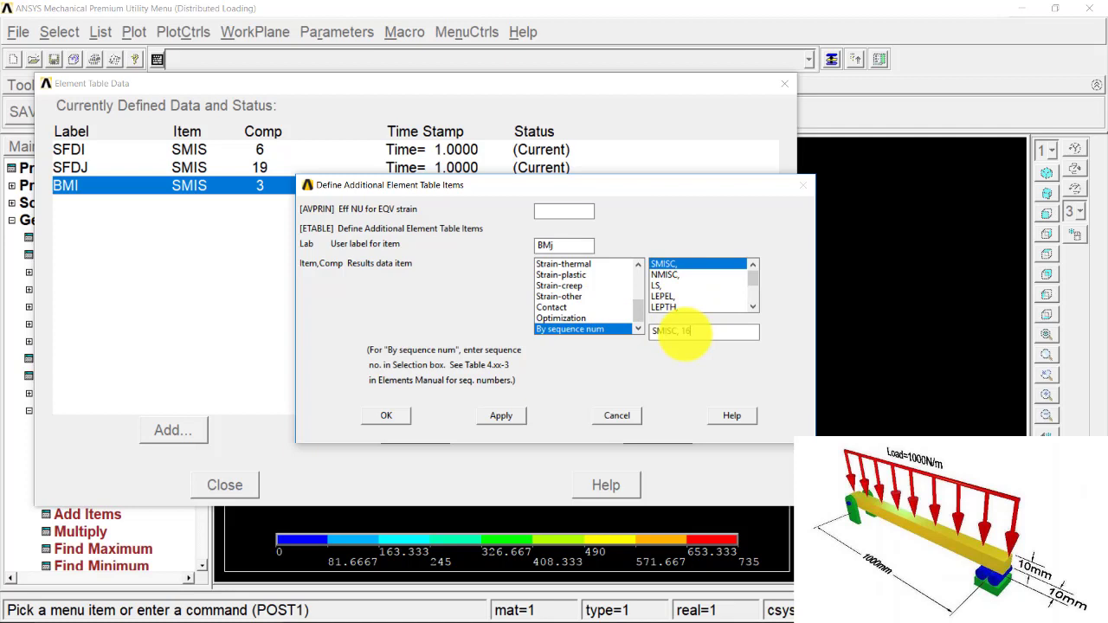
{"action": "left_click", "coordinate": [387, 415]}
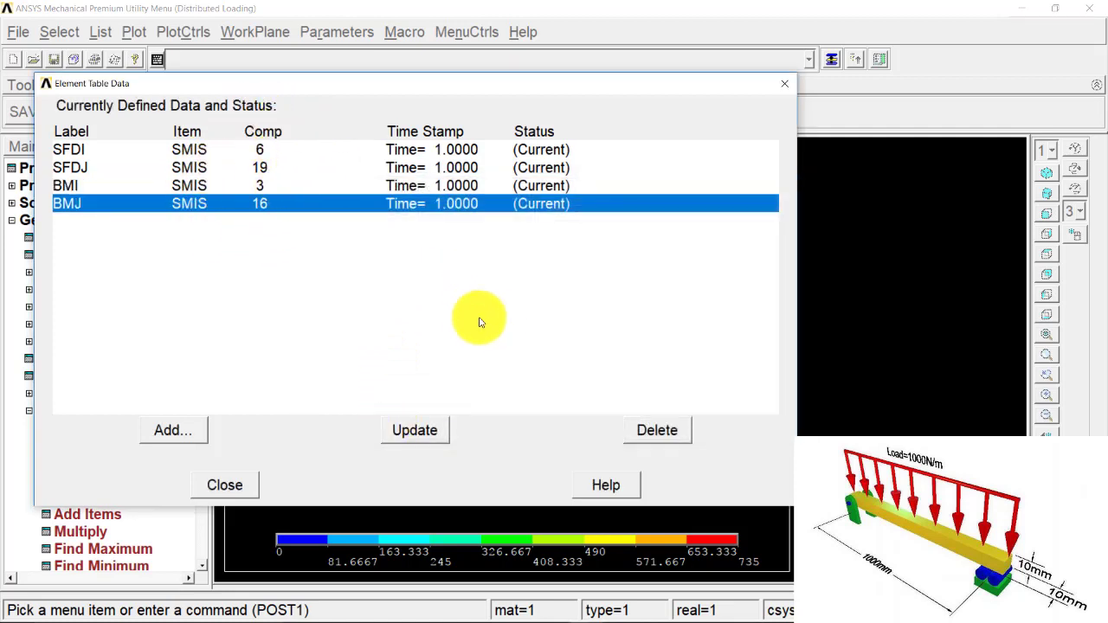
{"action": "left_click", "coordinate": [604, 485]}
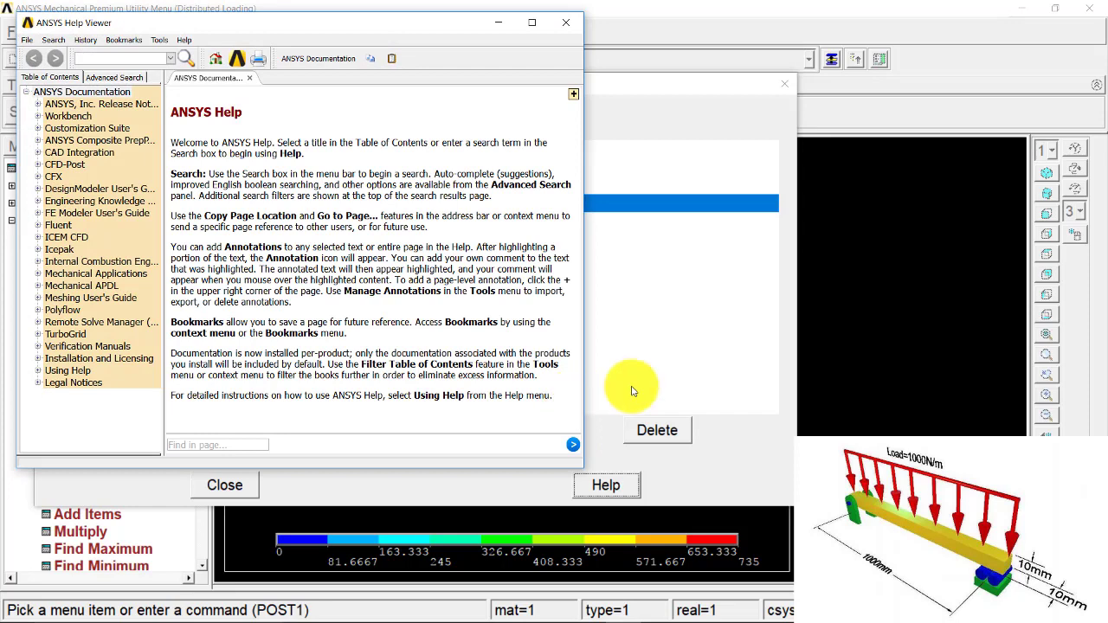
{"action": "left_click", "coordinate": [156, 57]}
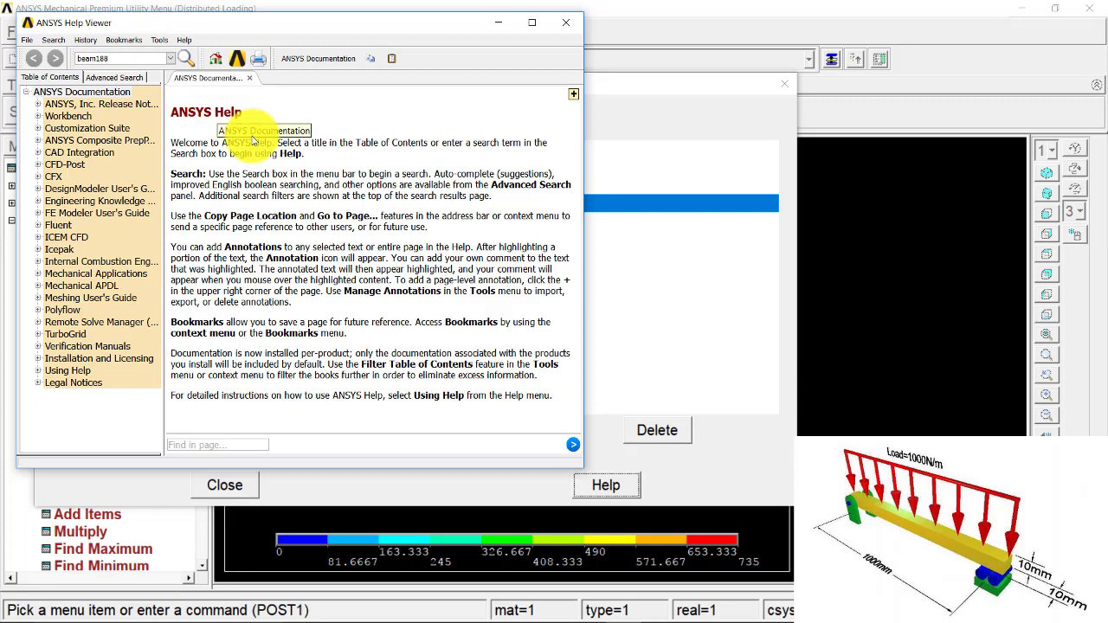
{"action": "left_click", "coordinate": [192, 57]}
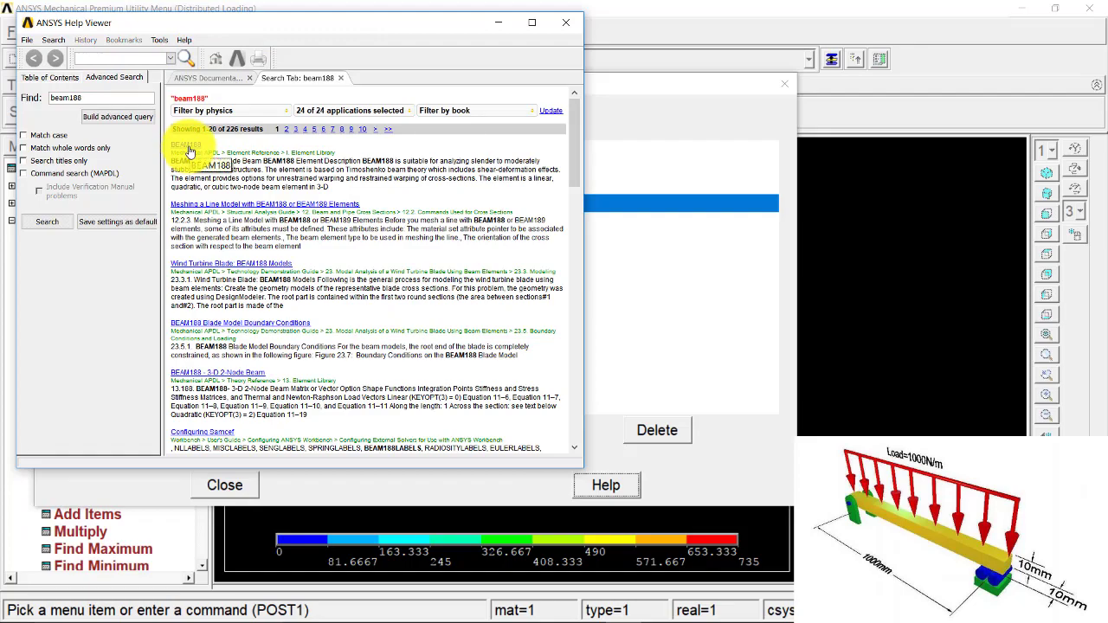
{"action": "left_click", "coordinate": [190, 152]}
{"action": "double_click", "coordinate": [528, 22]}
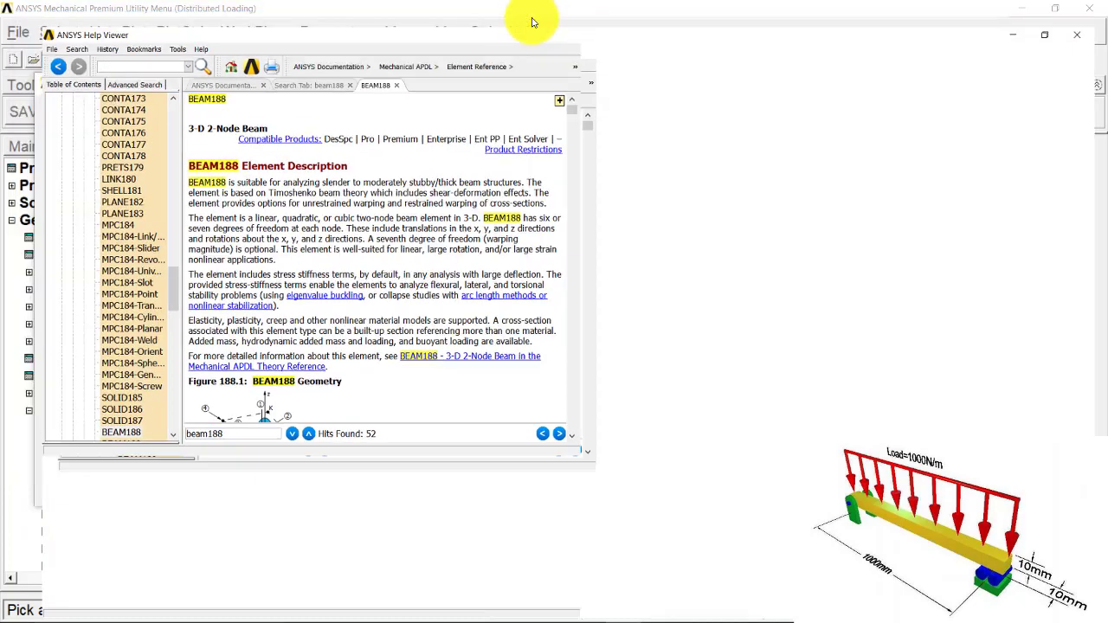
{"action": "left_click_drag", "start_coordinate": [1098, 87], "coordinate": [1096, 444]}
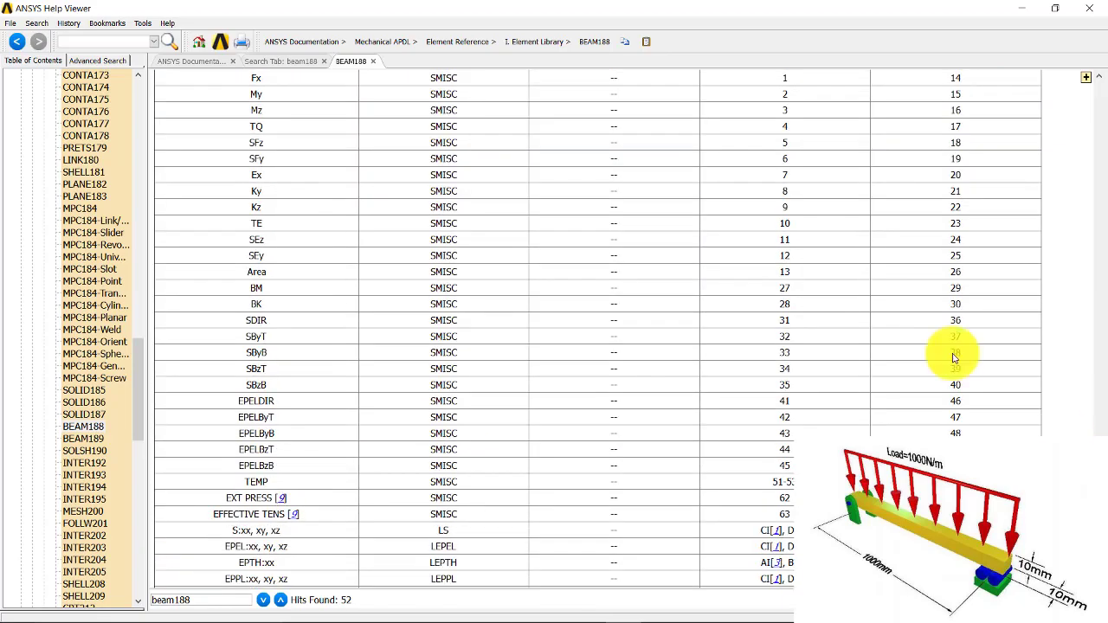
{"action": "scroll", "coordinate": [780, 294], "scroll_direction": "up", "scroll_amount": 1}
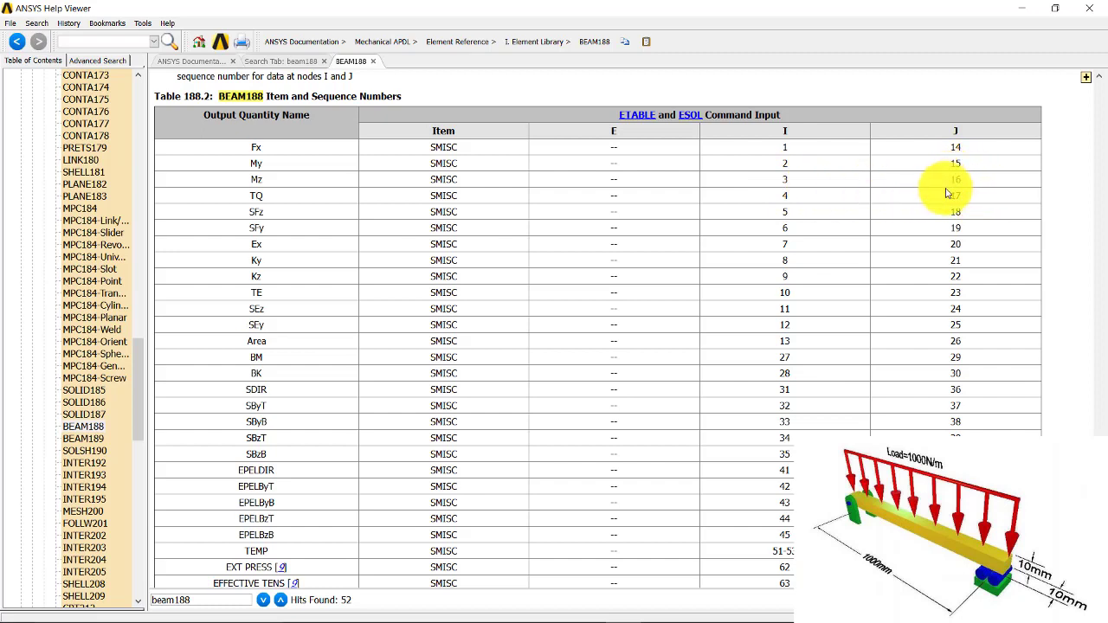
{"action": "scroll", "coordinate": [753, 230], "scroll_direction": "down", "scroll_amount": 3}
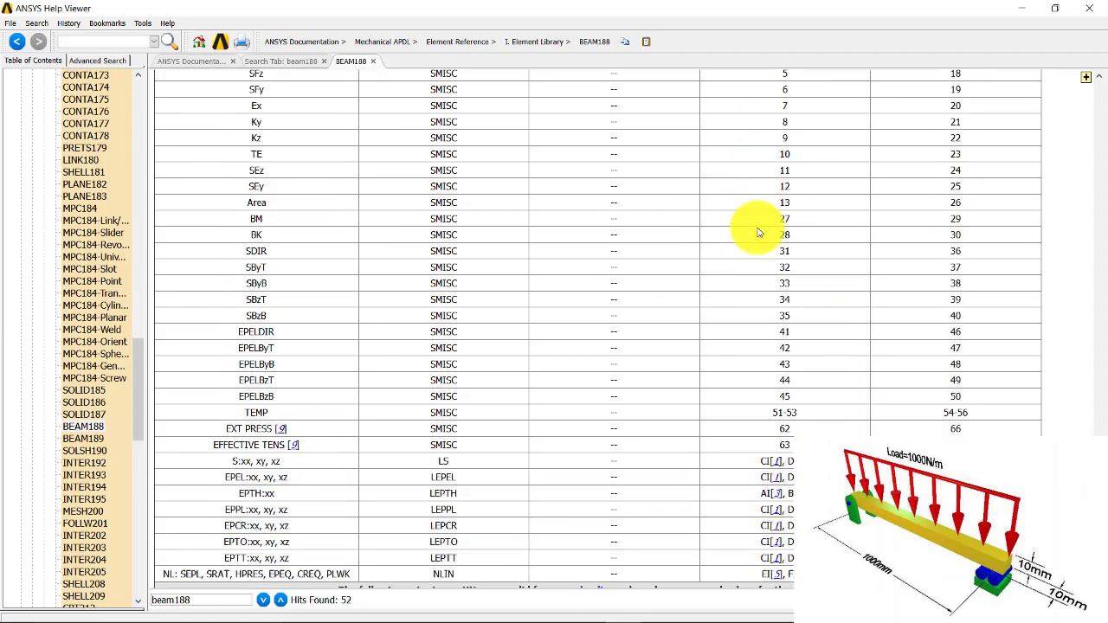
{"action": "scroll", "coordinate": [758, 232], "scroll_direction": "up", "scroll_amount": 3}
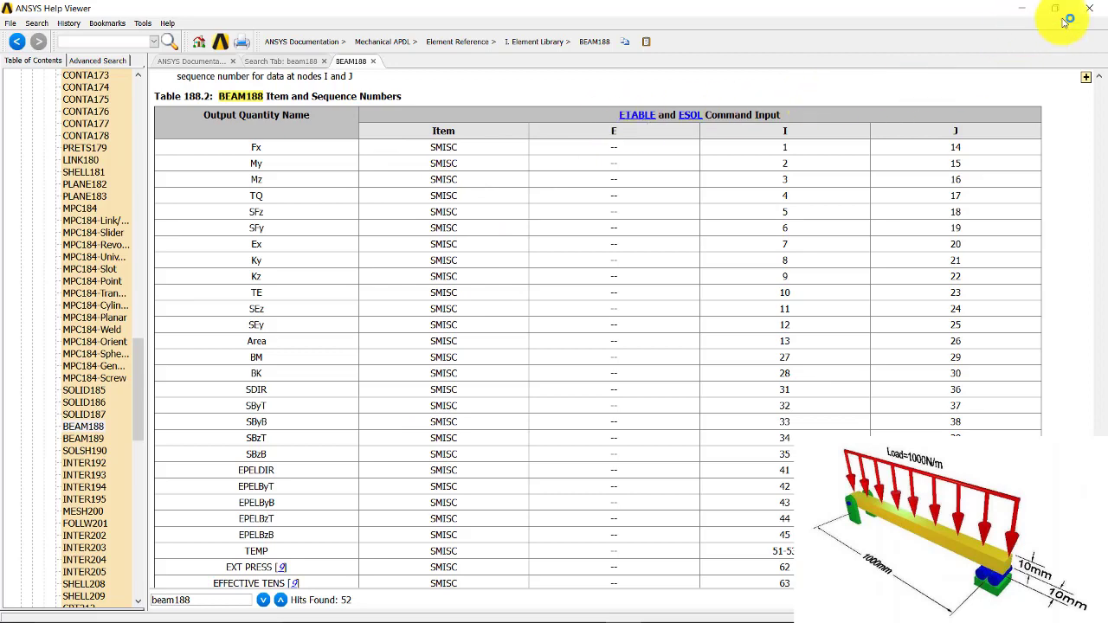
{"action": "left_click", "coordinate": [1096, 8]}
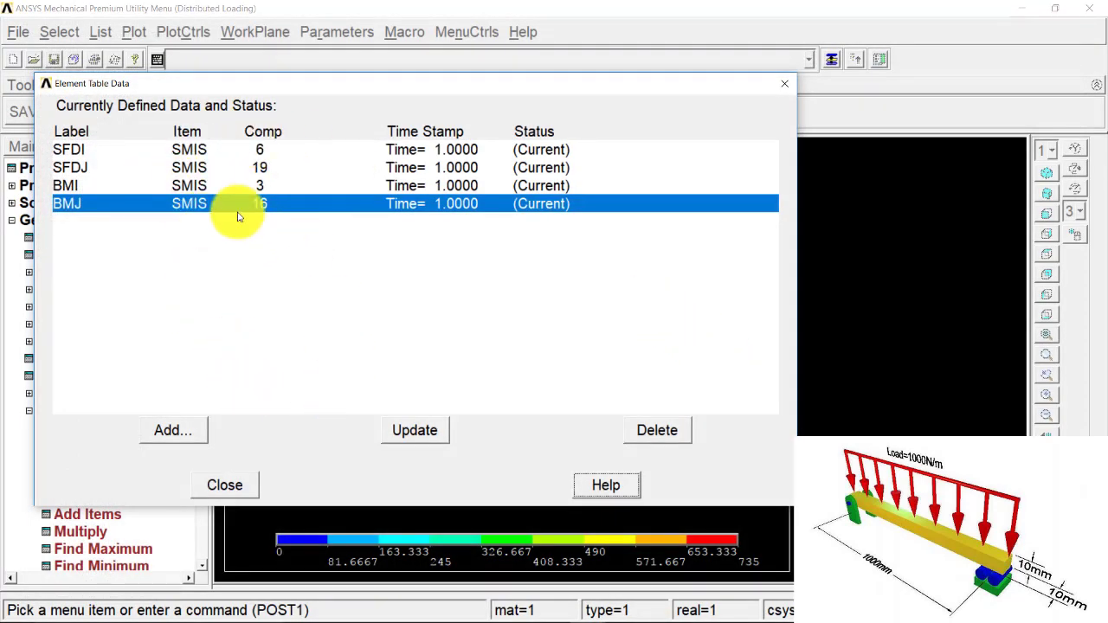
Plot the line-element result with SFDI for both nodes I and J.
{"action": "left_click", "coordinate": [241, 494]}
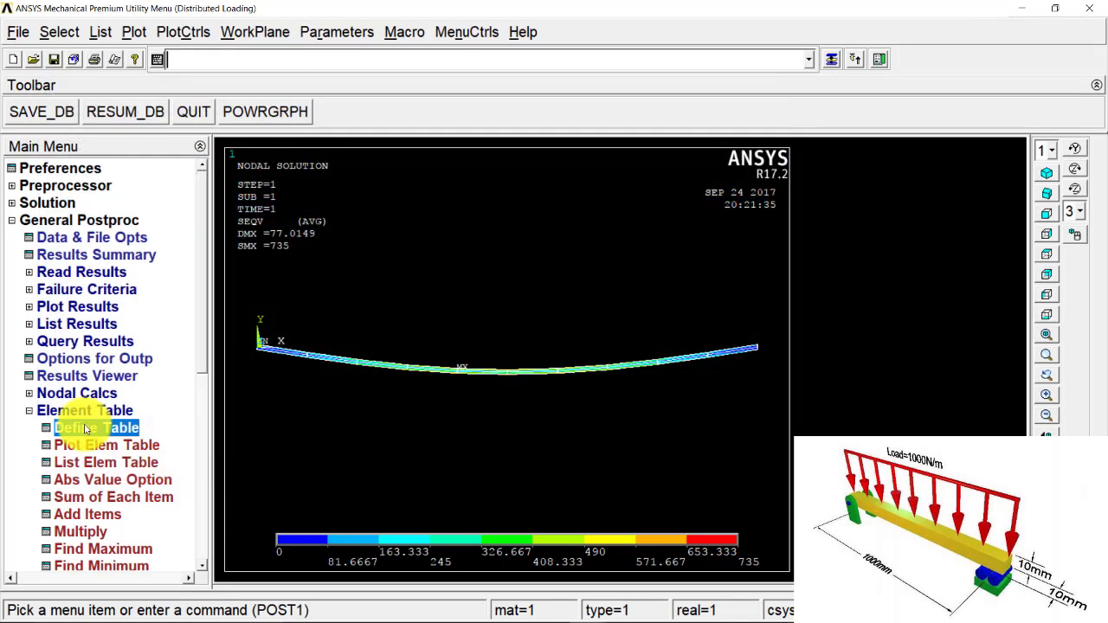
{"action": "left_click", "coordinate": [54, 412]}
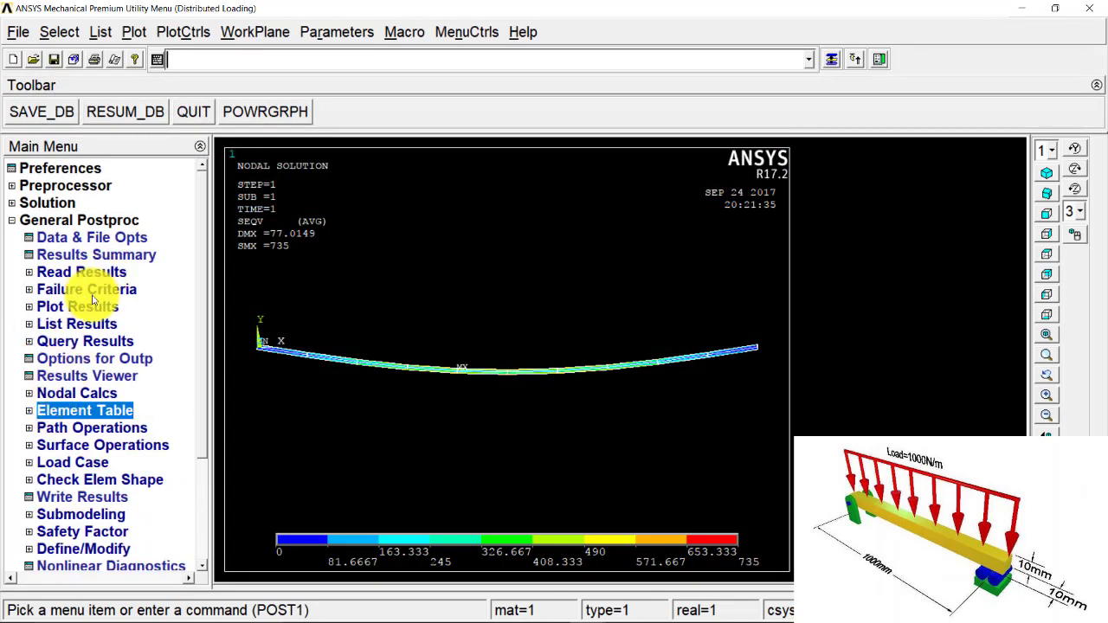
{"action": "left_click", "coordinate": [76, 306]}
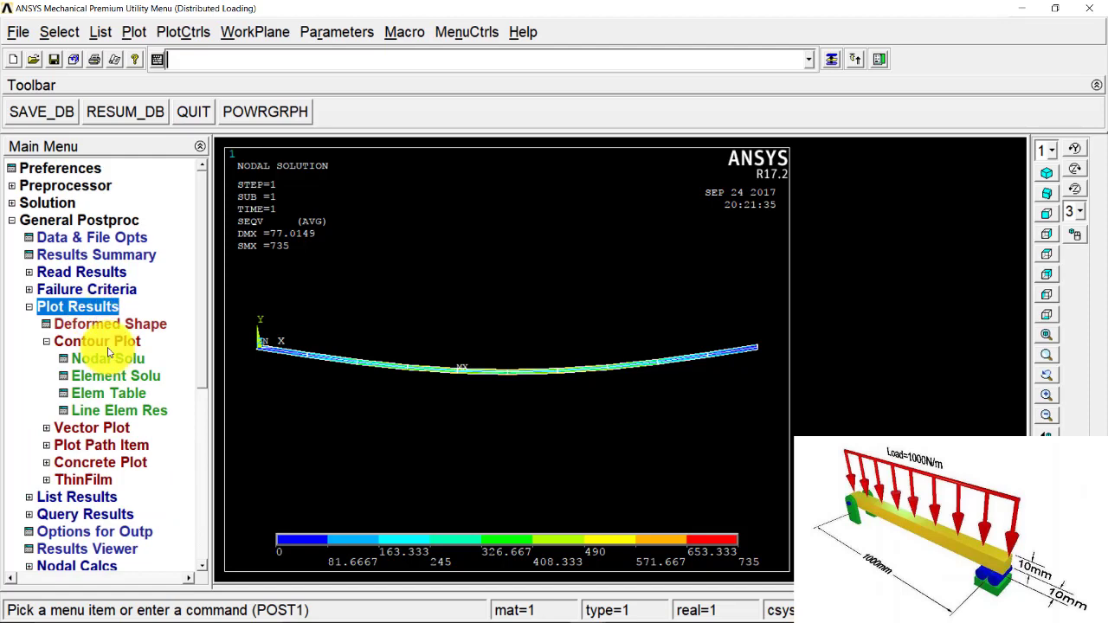
{"action": "key", "text": "Down"}
{"action": "key", "text": "Down"}
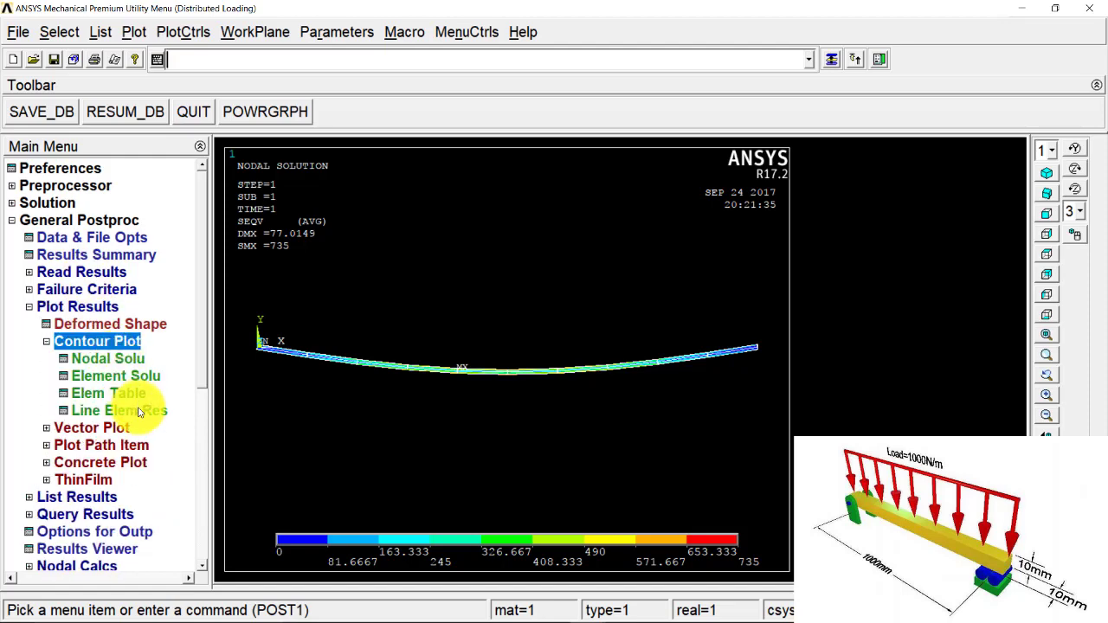
{"action": "left_click", "coordinate": [139, 413]}
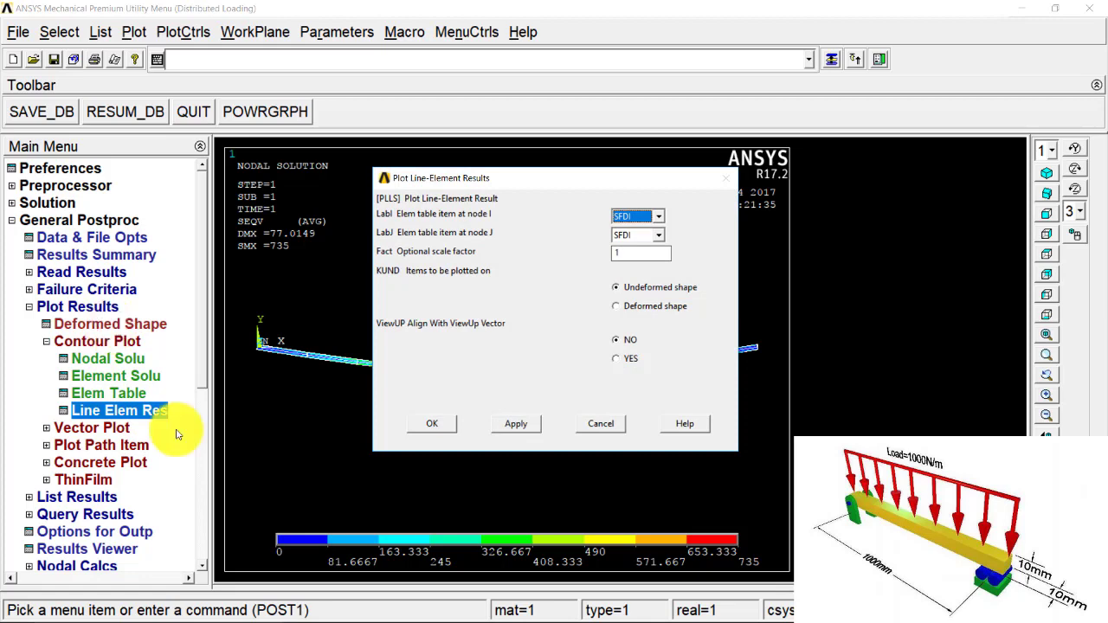
{"action": "left_click", "coordinate": [658, 217]}
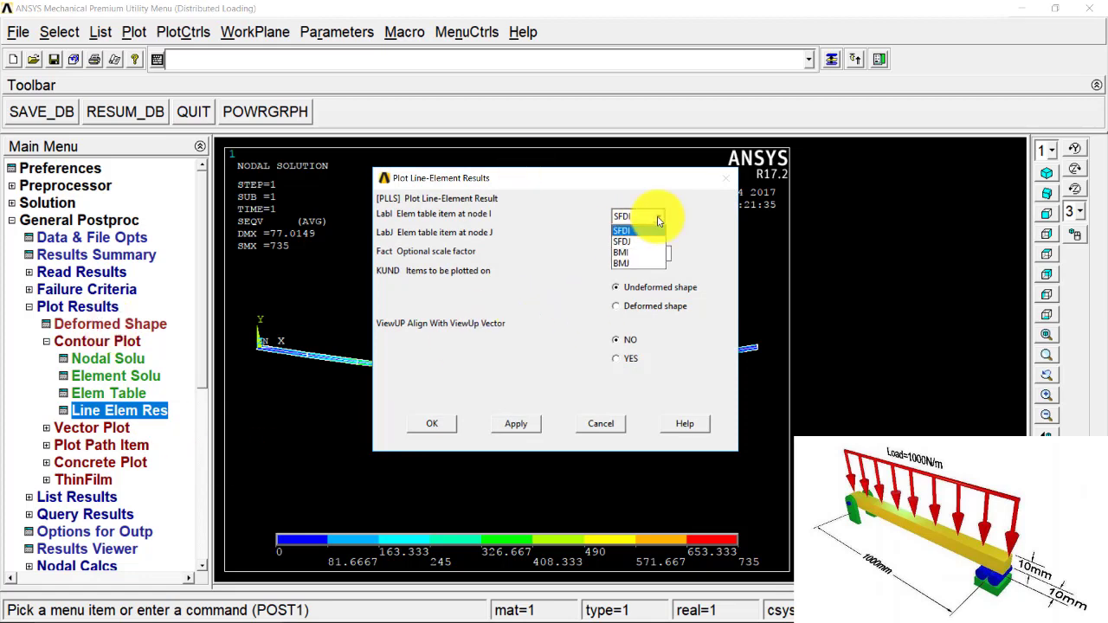
{"action": "left_click", "coordinate": [658, 235]}
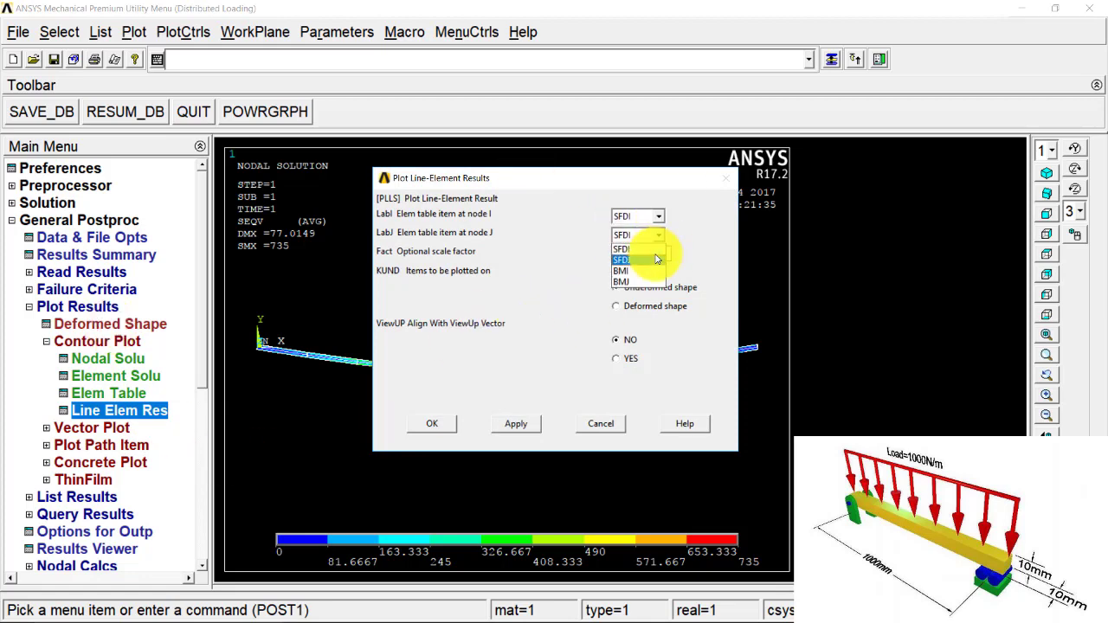
{"action": "left_click", "coordinate": [632, 248]}
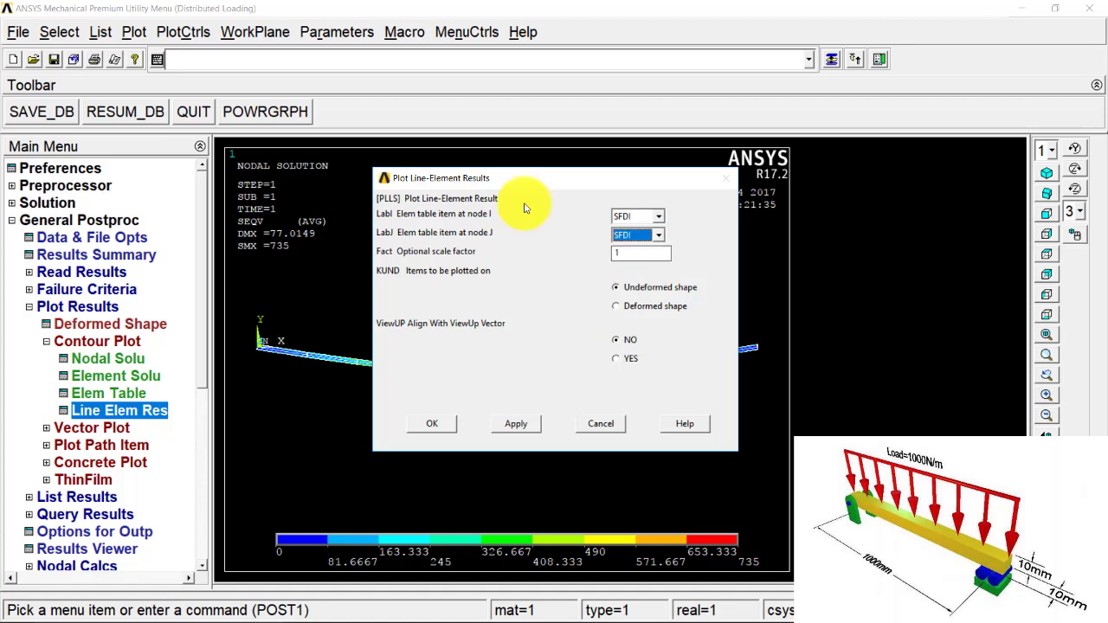
{"action": "left_click", "coordinate": [438, 424]}
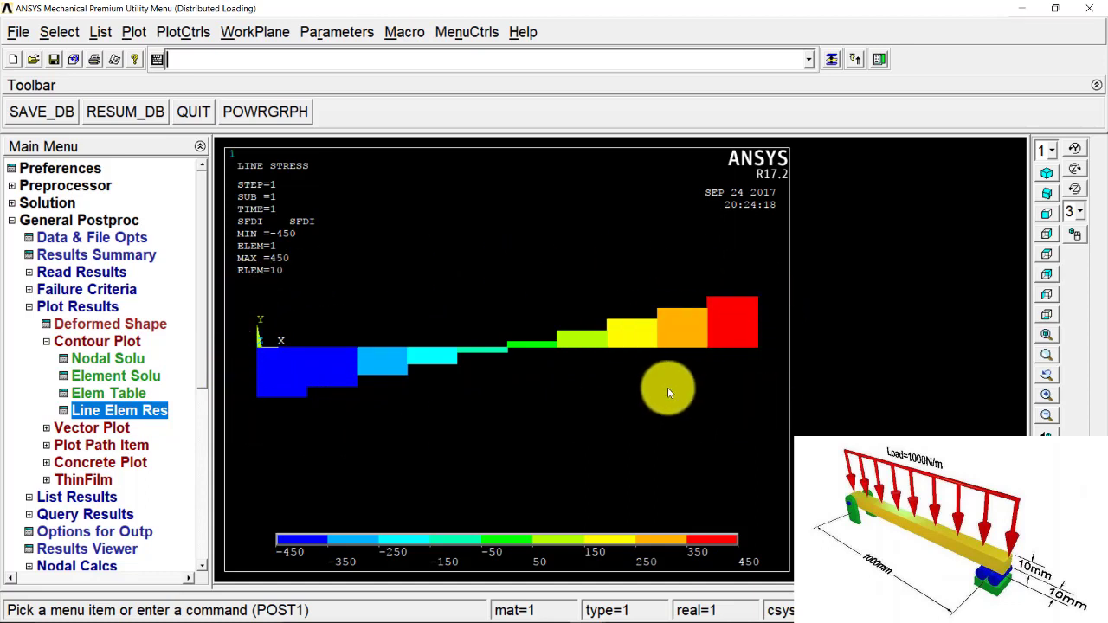
Replot the line-element result with BMI for node I and BMJ for node J.
{"action": "left_click", "coordinate": [161, 419]}
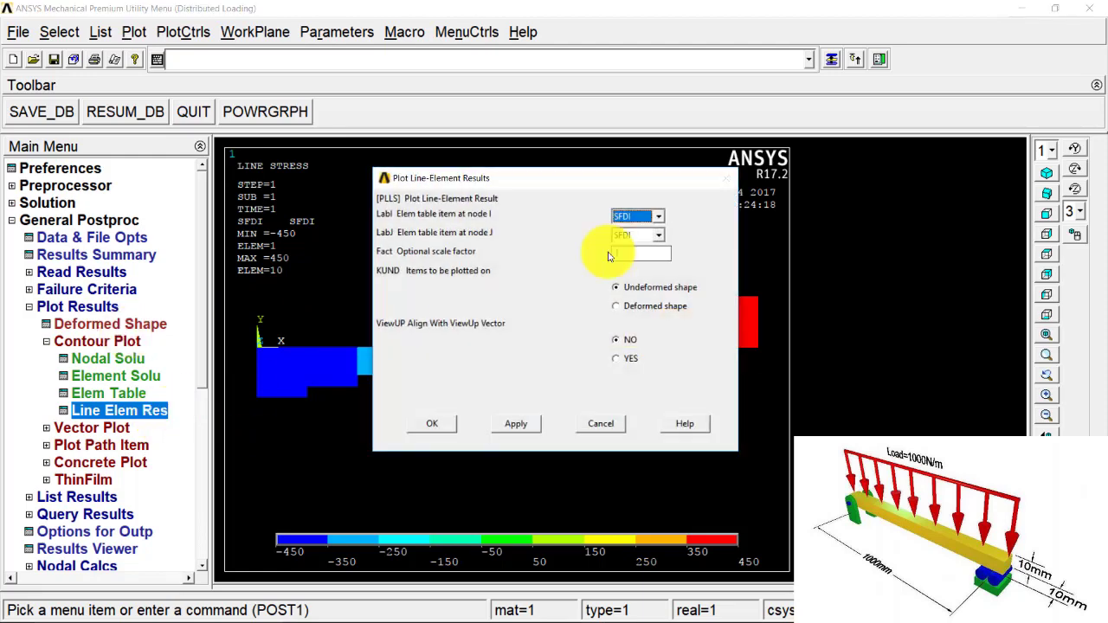
{"action": "left_click", "coordinate": [636, 217]}
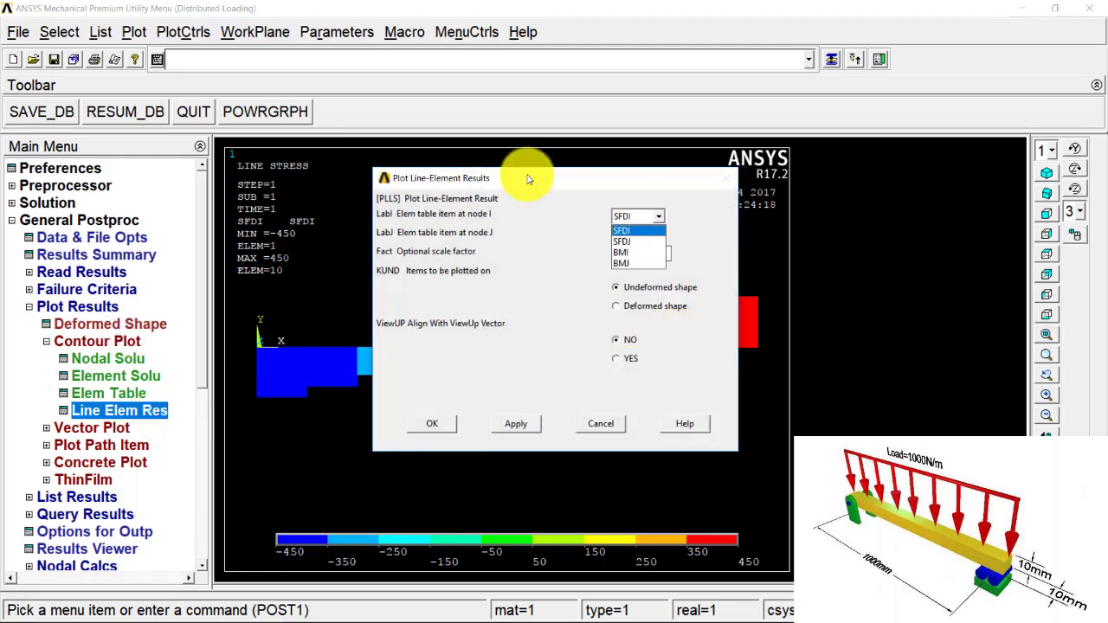
{"action": "left_click", "coordinate": [652, 252]}
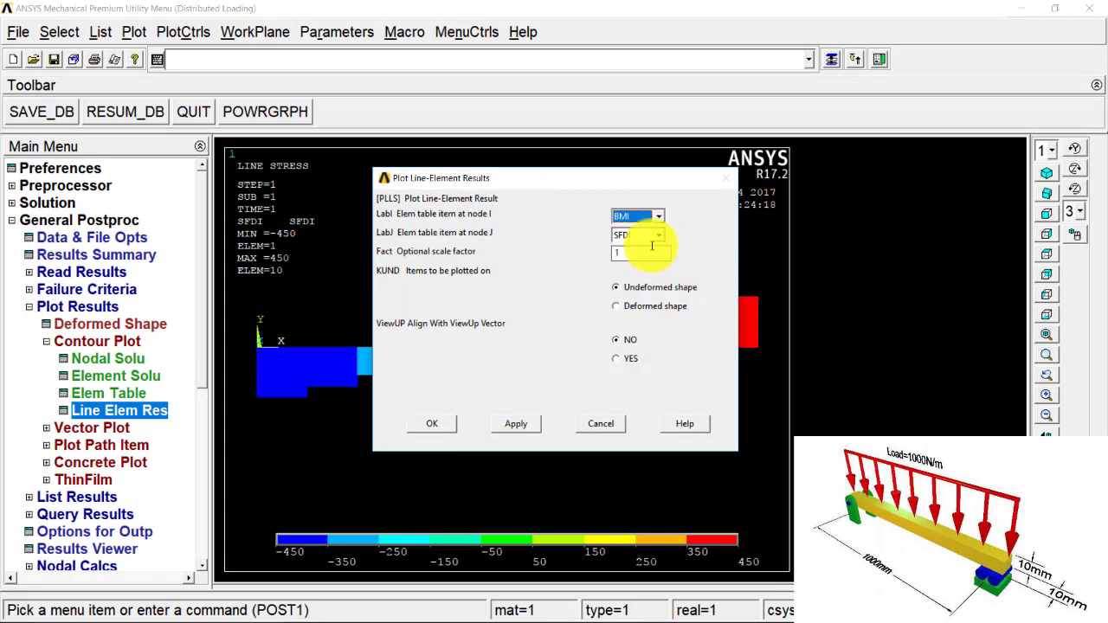
{"action": "left_click", "coordinate": [645, 235]}
{"action": "left_click", "coordinate": [645, 281]}
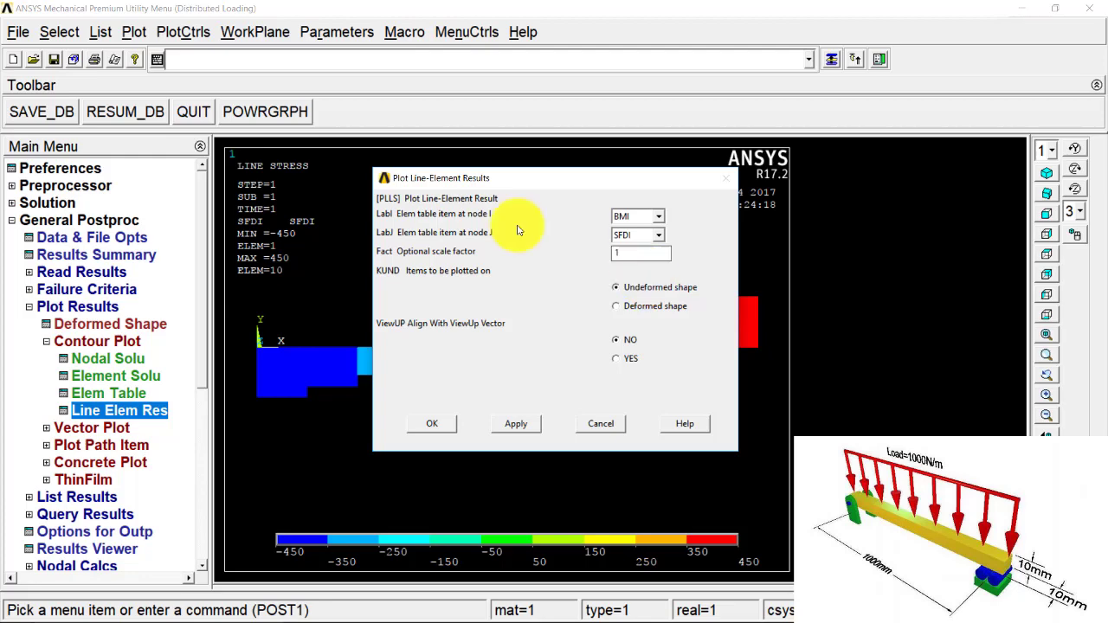
{"action": "left_click", "coordinate": [432, 424]}
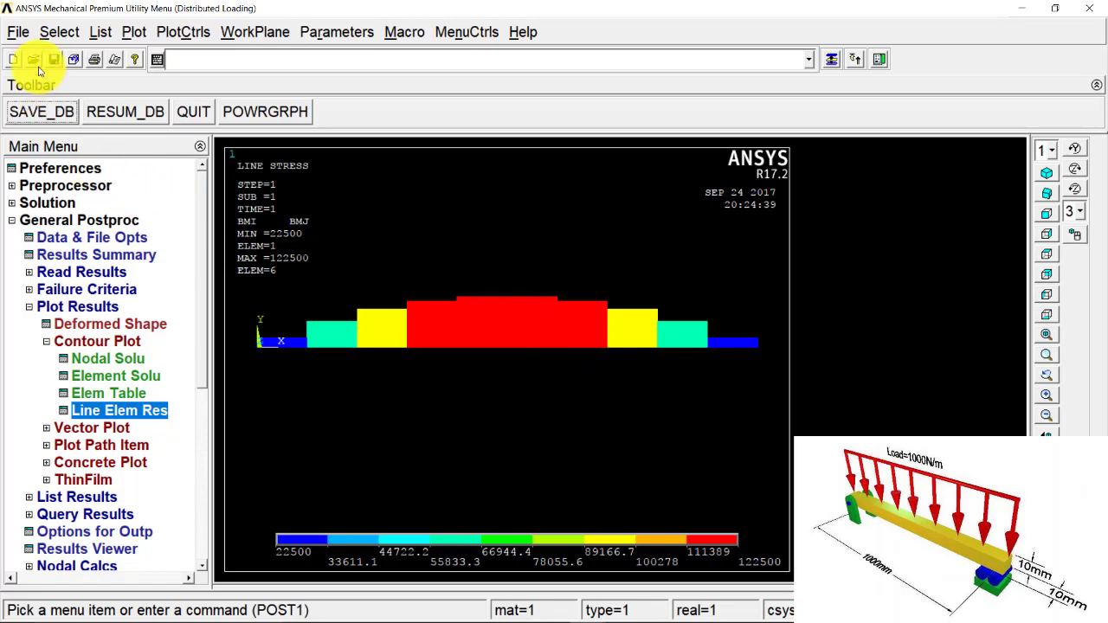
Exit Mechanical APDL with the Save Everything option.
{"action": "left_click", "coordinate": [21, 32]}
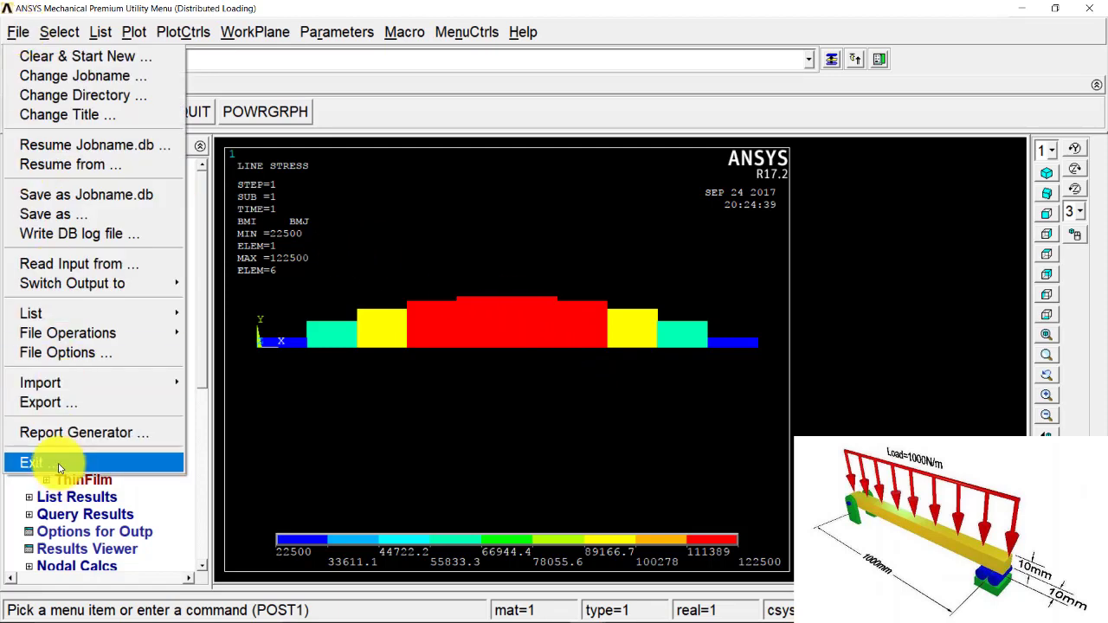
{"action": "left_click", "coordinate": [35, 464]}
{"action": "left_click", "coordinate": [642, 308]}
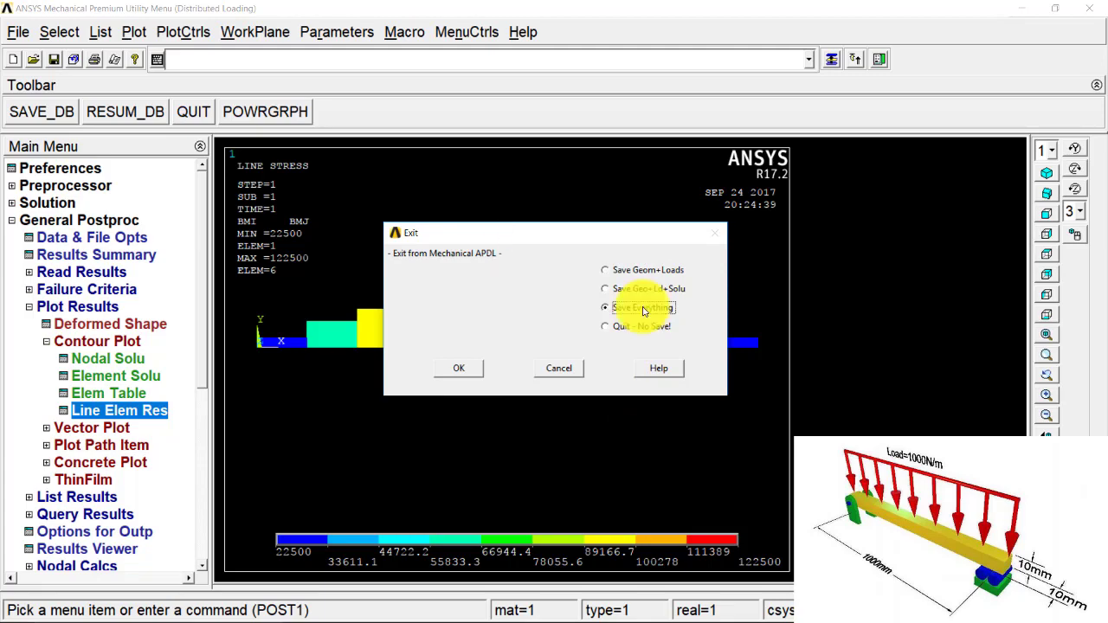
{"action": "left_click", "coordinate": [475, 374]}
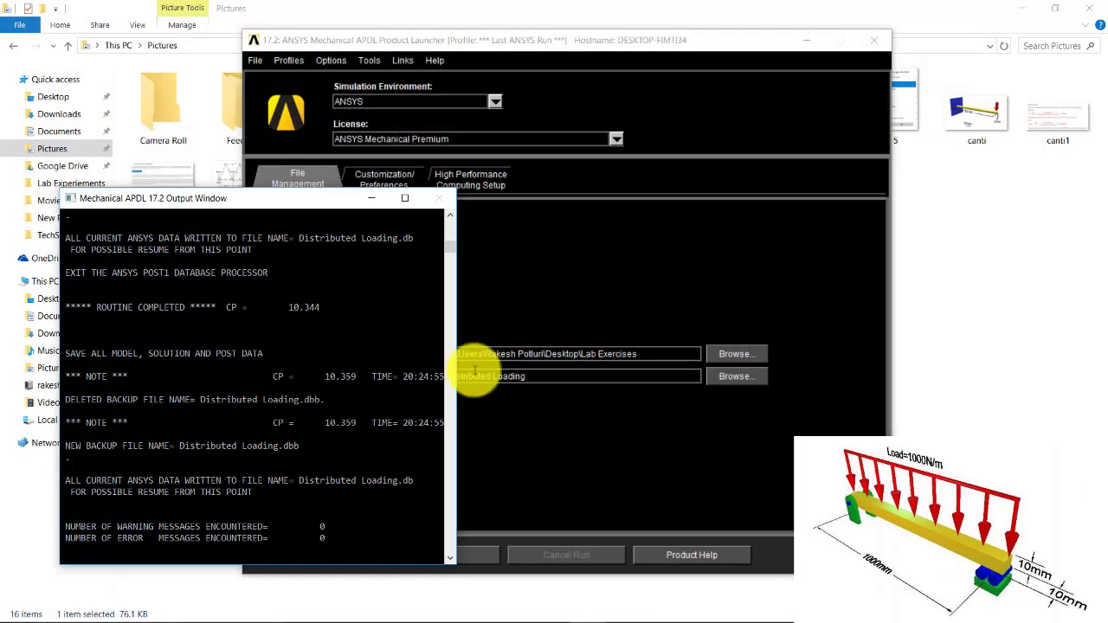